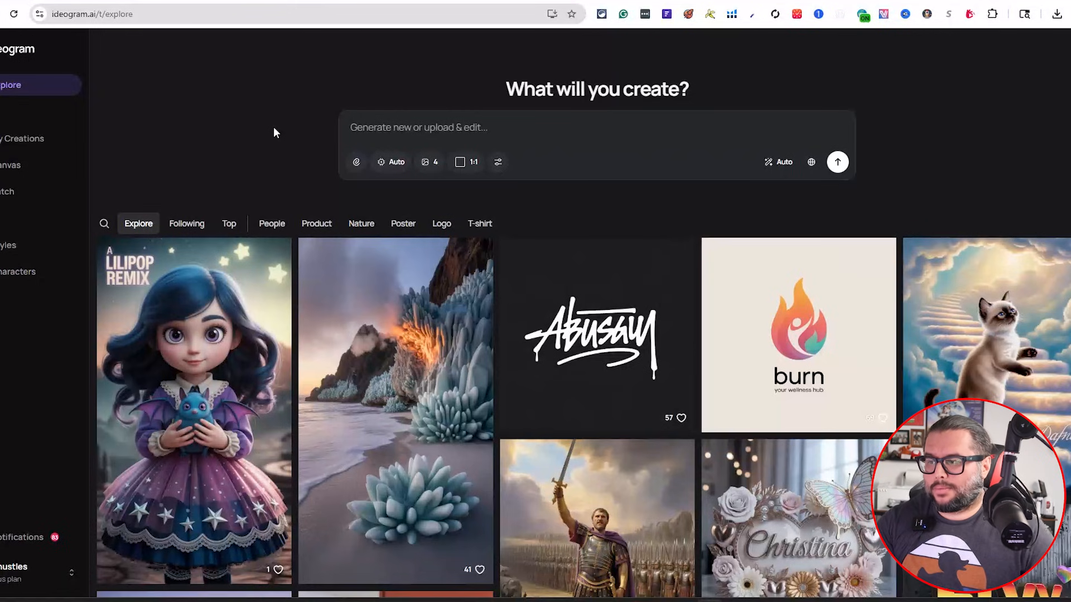
Paste the minimalist 'No ice please' drink-cup T-shirt prompt into the prompt box
{"action": "mouse_move", "coordinate": [580, 279]}
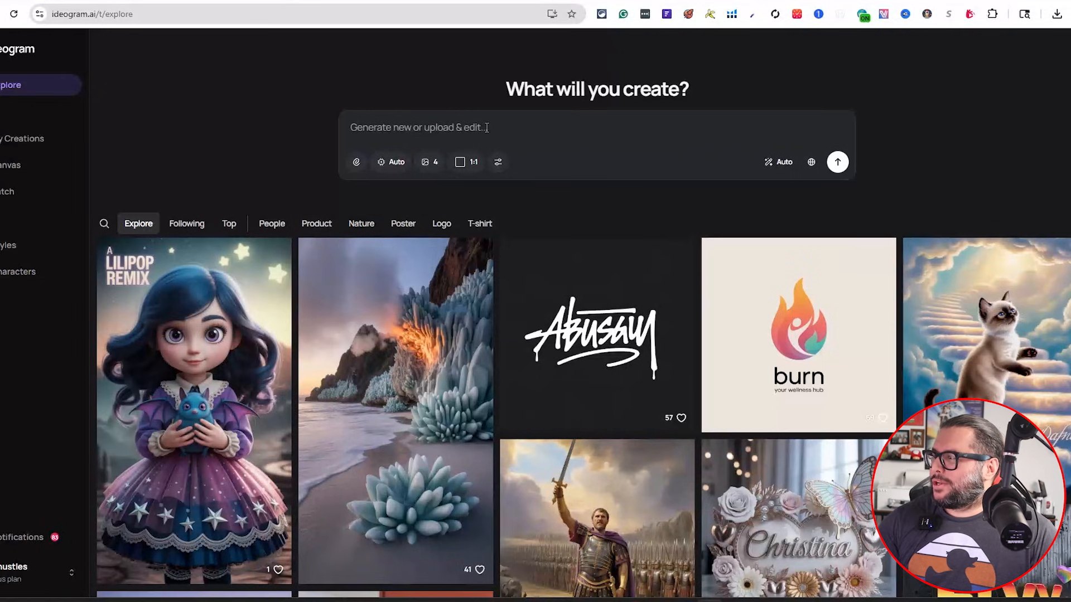
{"action": "left_click", "coordinate": [556, 121]}
{"action": "type", "text": "Minimalist white line-art T-shirt design on a transparent background, centered composition, featuring a simple disposable drink cup icon above the text; the cup is drawn with clean monoline strokes, slightly tapered sides, a rounded lid with small vertical slits and a circular top edge, a horizontal liquid level line inside, a bottom rim band, and a single bent straw emerging from the center of the lid; directly below, in large centered lowercase rounded sans-serif letters, the phrase \"No ice please\" in pure white, even tracking and baseline, with smooth vector-like edges, no extra outlines or shadows; high-contrast, flat, print-ready, high-DPI scalable graphic."}
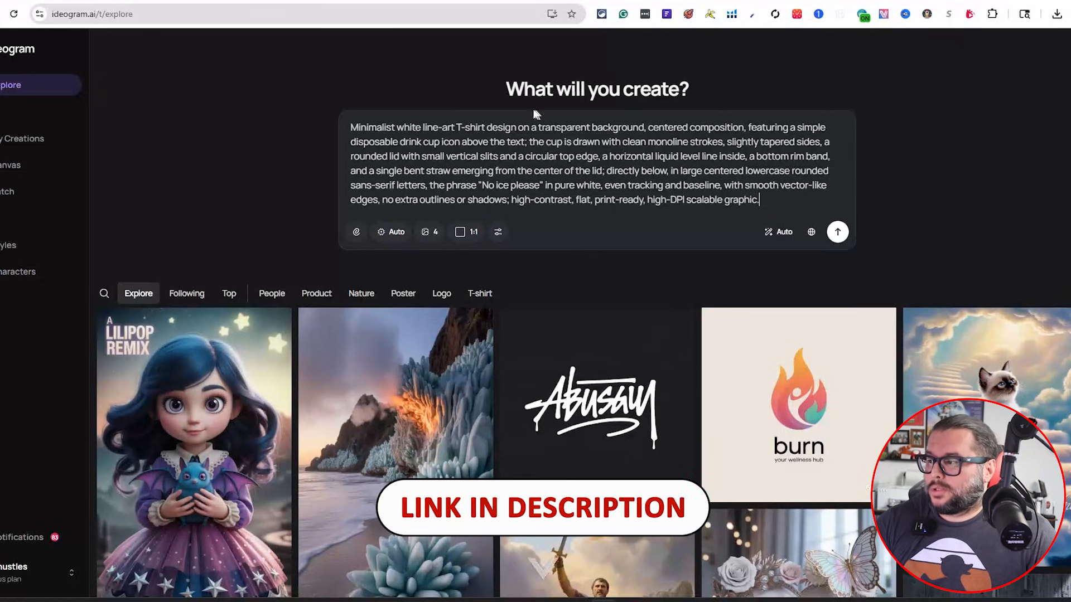
{"action": "left_click_drag", "start_coordinate": [537, 128], "coordinate": [634, 121]}
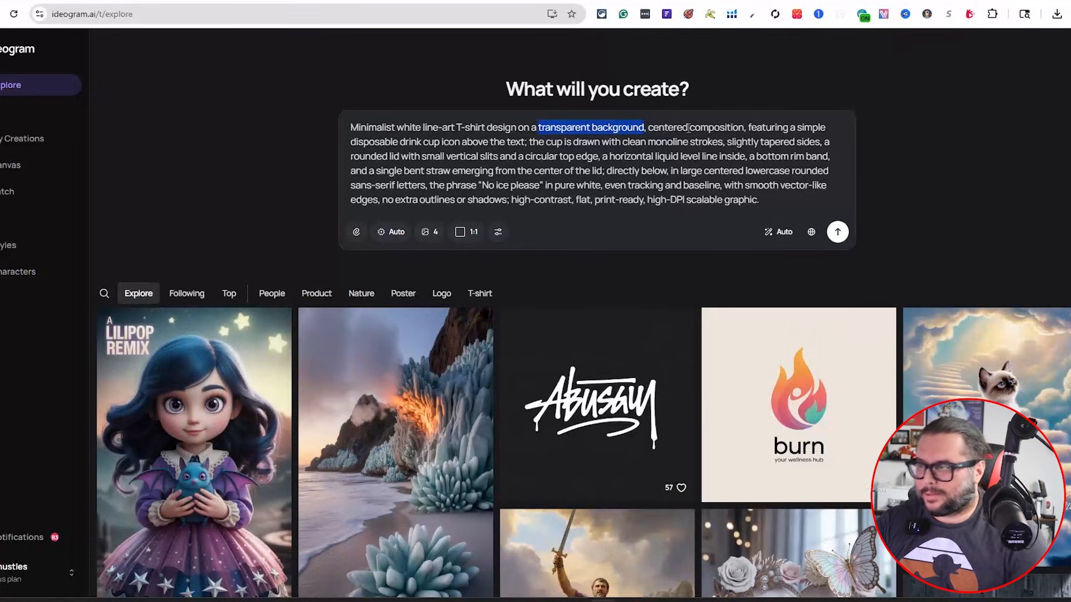
Keep the model on Auto and set the aspect ratio to 4:5 portrait
{"action": "left_click", "coordinate": [390, 237]}
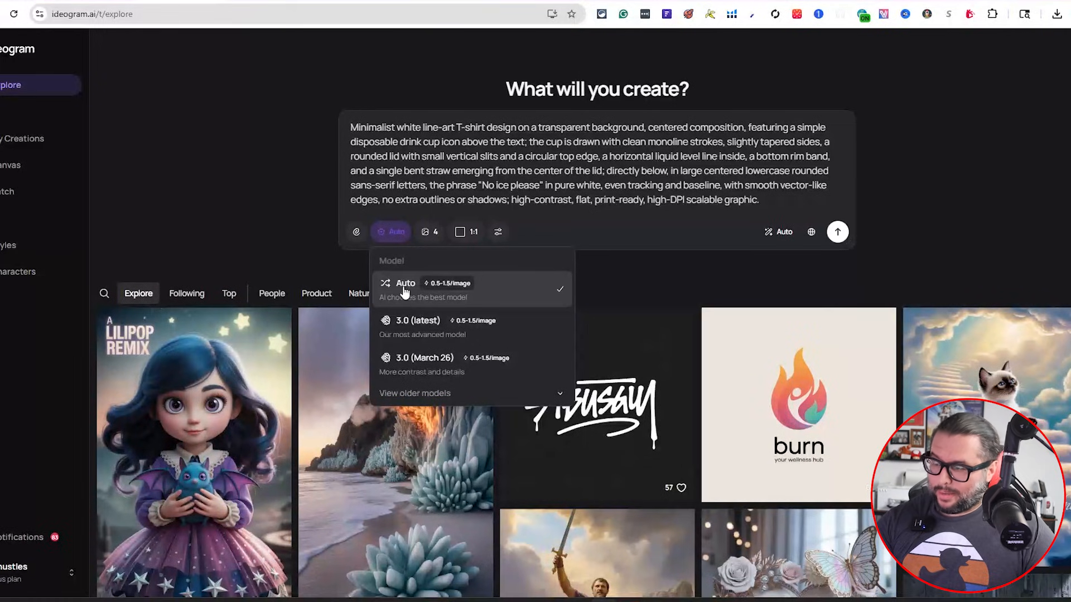
{"action": "left_click", "coordinate": [643, 272]}
{"action": "left_click", "coordinate": [463, 232]}
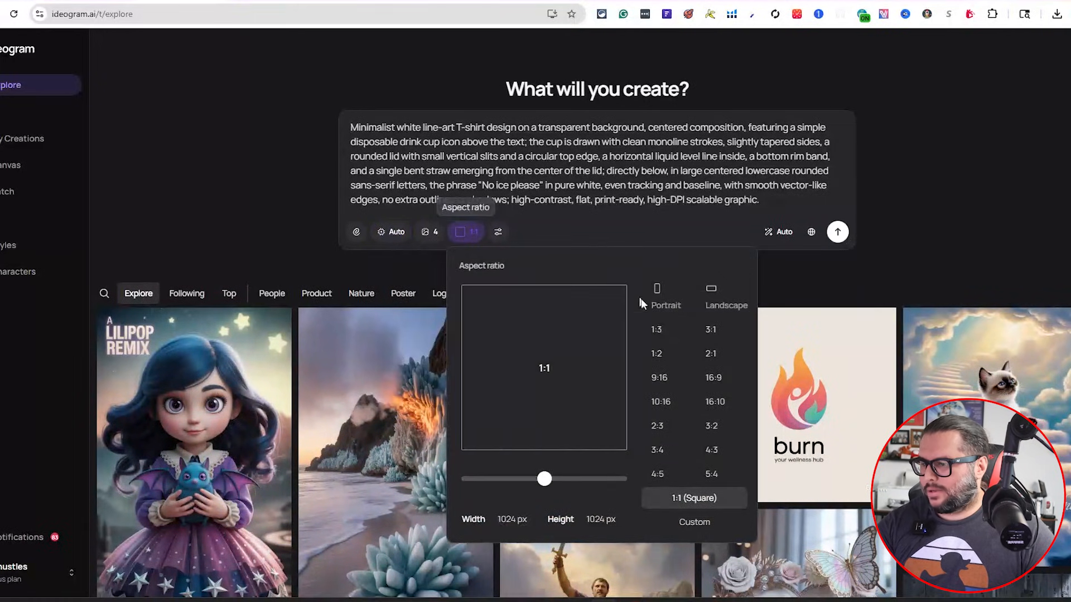
{"action": "left_click", "coordinate": [658, 474]}
{"action": "left_click", "coordinate": [799, 271]}
Recheck the 4:5 aspect ratio setting and generate images from the drink-cup prompt
{"action": "left_click", "coordinate": [458, 241]}
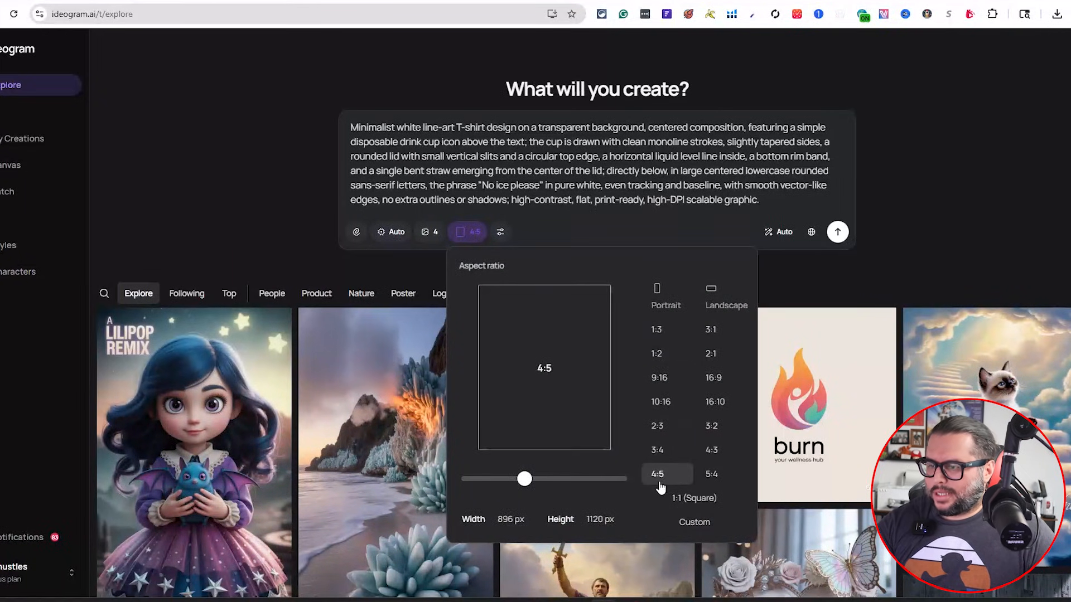
{"action": "left_click", "coordinate": [816, 270]}
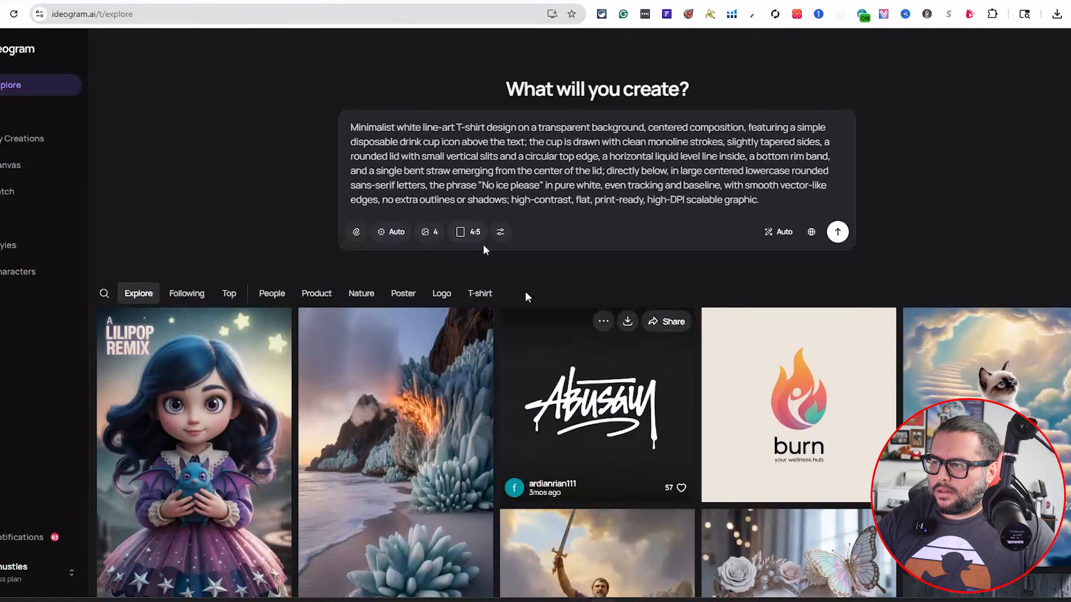
{"action": "left_click", "coordinate": [467, 231]}
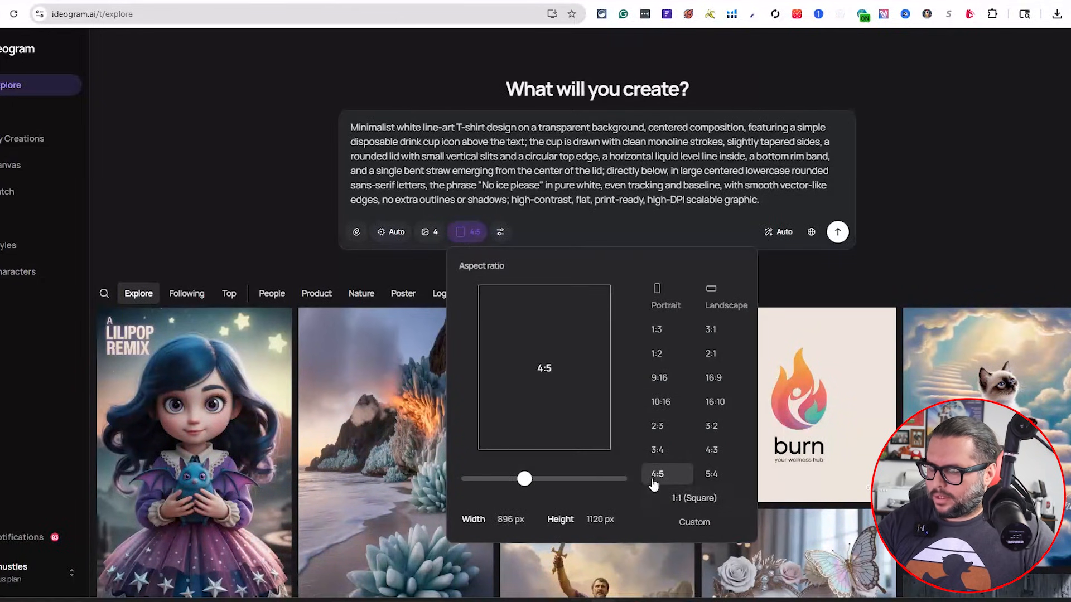
{"action": "left_click", "coordinate": [777, 267]}
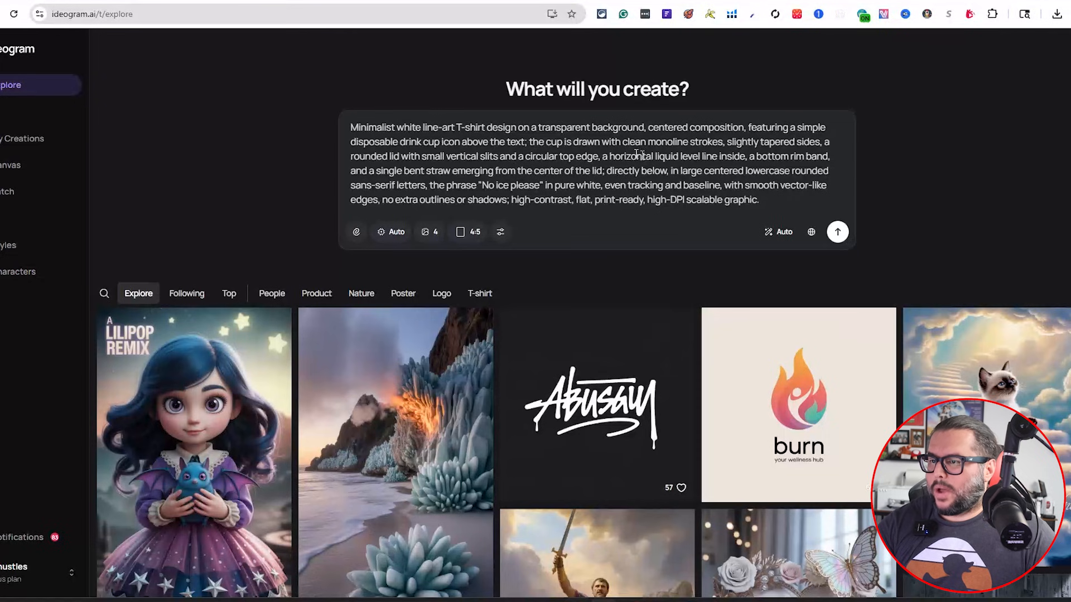
{"action": "left_click", "coordinate": [836, 233]}
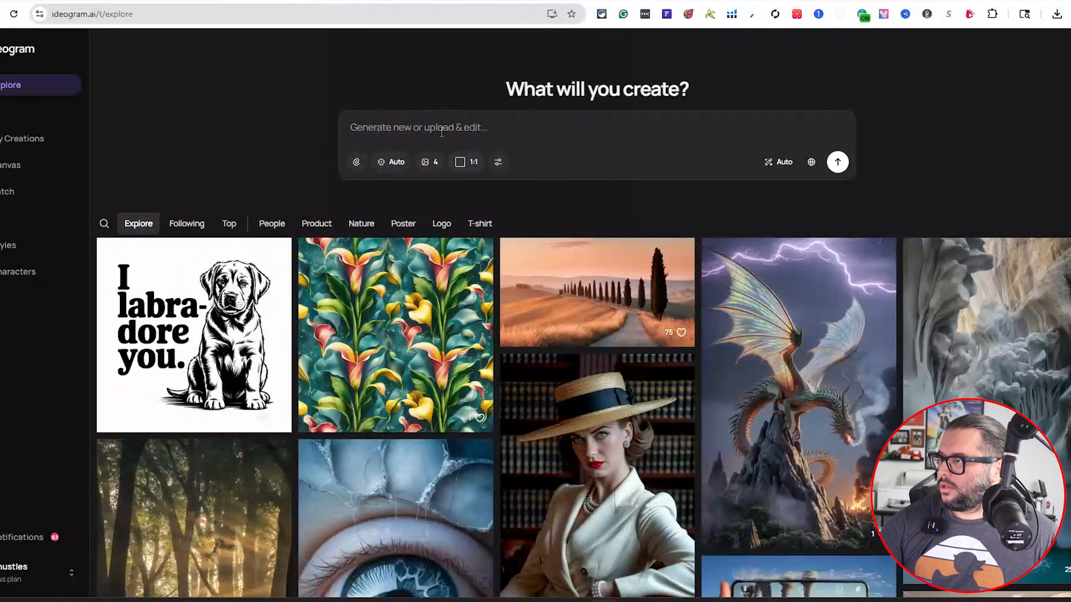
Paste the Mardi Gras capybara prompt and change 'black background' to 'transparent background'
{"action": "type", "text": "Cute capybara standing upright wearing Mardi Gras beads, a colorful jester mask, and festive accessories. Add bold playful text: \"IT'S MARDI GRAS BRUH\". Bright purple, green, and gold color palette, cartoon illustration style, high contrast on black background, clean vector t-shirt design, centered composition."}
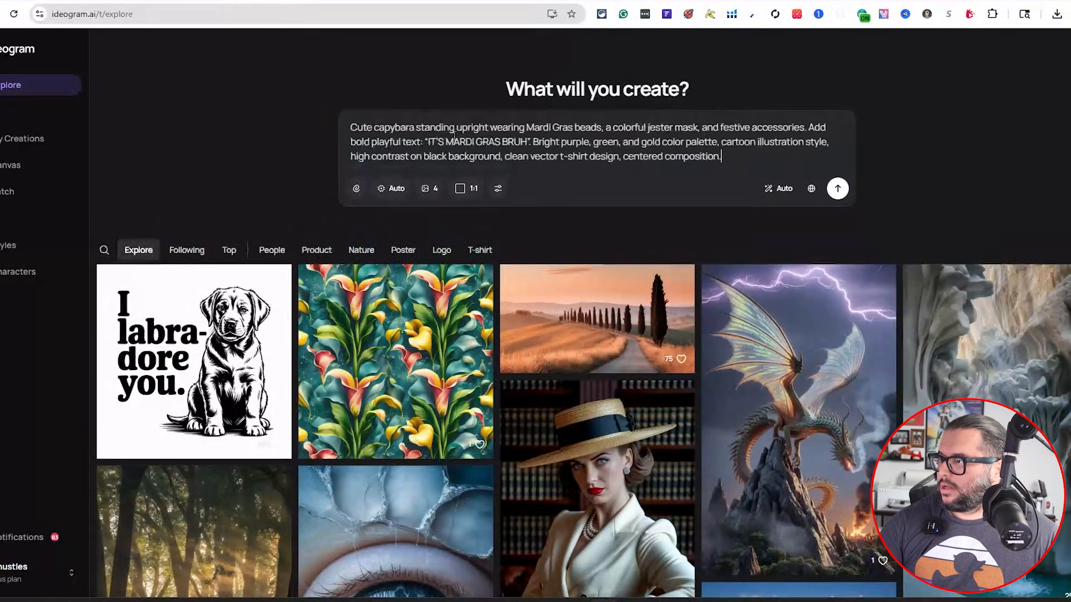
{"action": "double_click", "coordinate": [431, 158]}
{"action": "type", "text": "trans"}
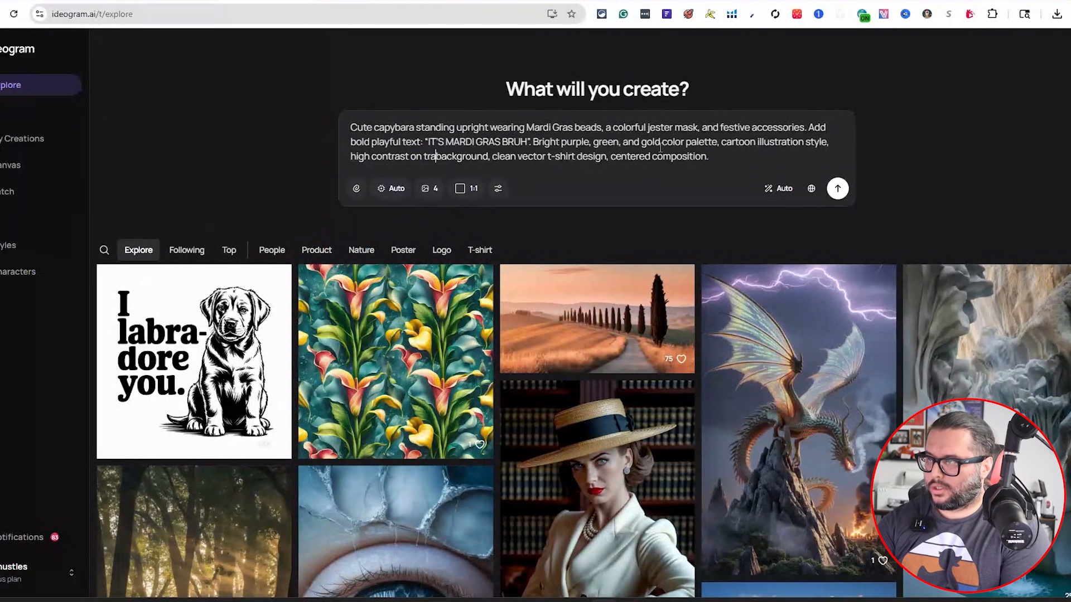
{"action": "type", "text": "parent"}
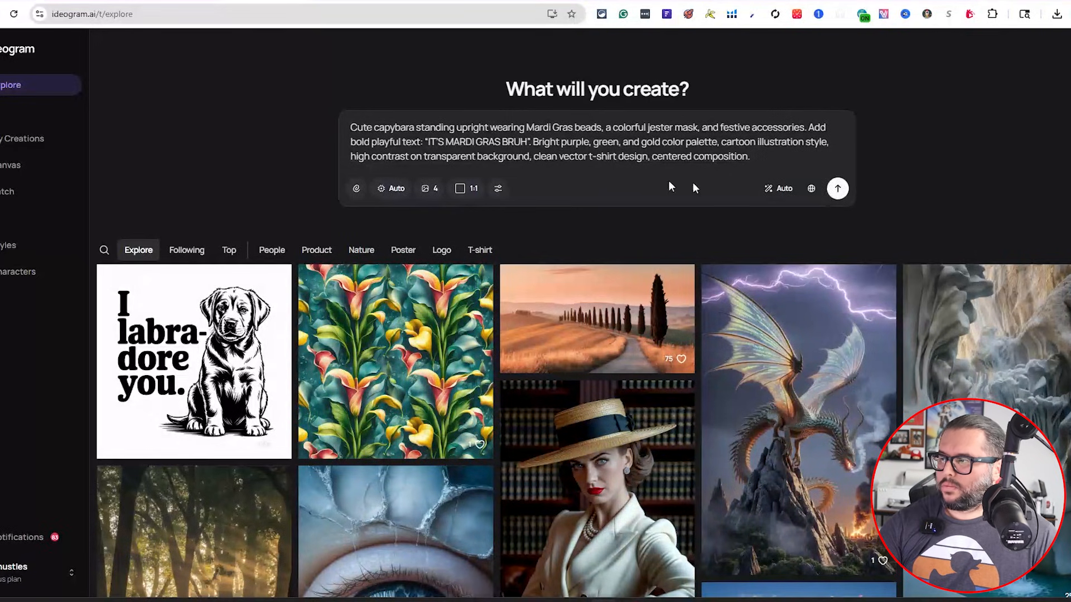
Set the aspect ratio to 4:5 and generate the capybara design
{"action": "left_click", "coordinate": [459, 190]}
{"action": "left_click", "coordinate": [657, 431]}
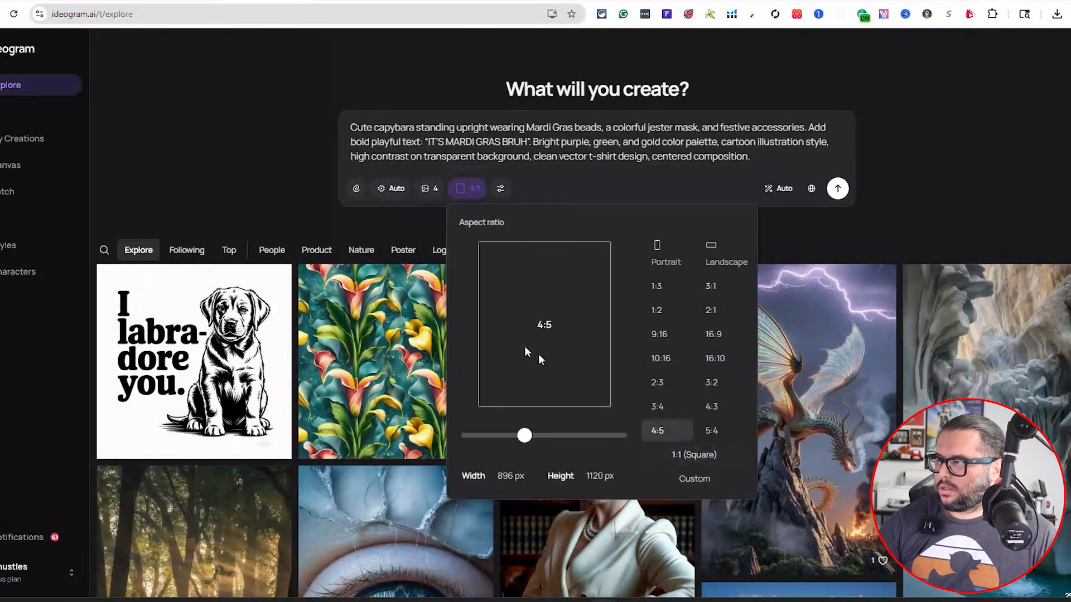
{"action": "left_click", "coordinate": [251, 190]}
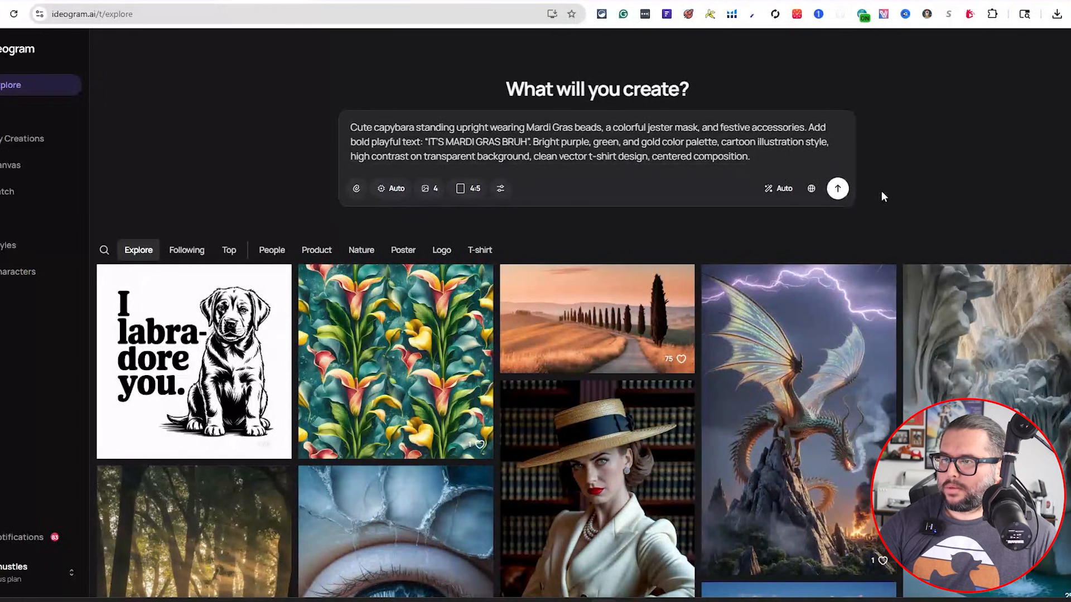
{"action": "left_click", "coordinate": [837, 189]}
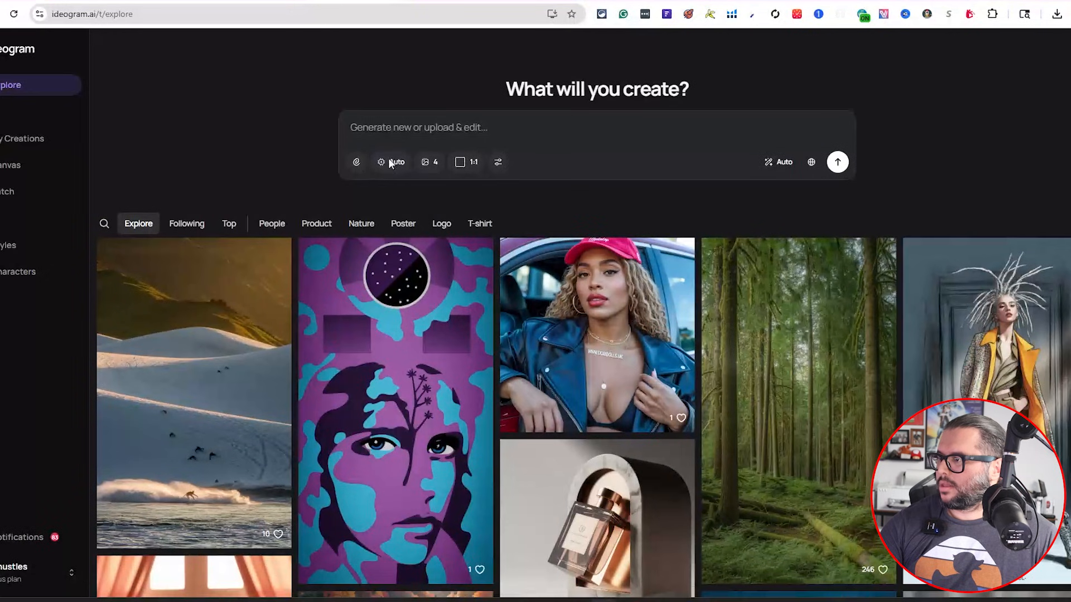
Set the aspect ratio to 4:5 for the next prompt
{"action": "left_click", "coordinate": [467, 162]}
{"action": "left_click", "coordinate": [657, 404]}
{"action": "left_click", "coordinate": [213, 148]}
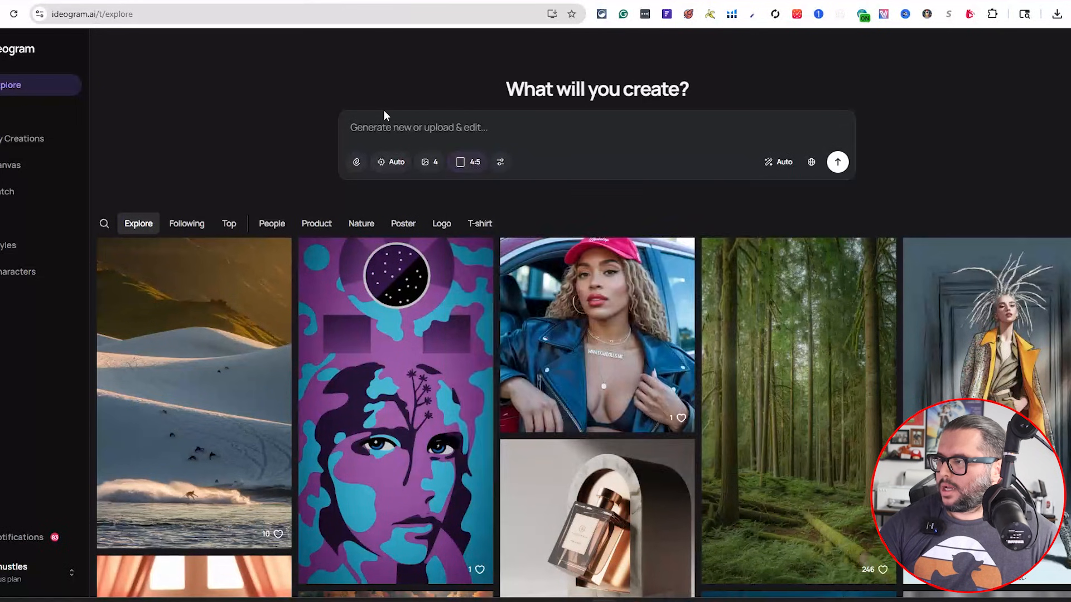
Paste the READSOLOTL axolotl prompt, replace 'dark' with 'transparent', and generate it
{"action": "type", "text": "Adorable pink axolotl wearing round glasses, sitting and reading a book with a small stack of books beside it. Cute kawaii style, soft pastel colors with star accents. Add clear bold text: \"READSOLOTL\". High contrast on dark background, clean vector illustration, centered t-shirt design."}
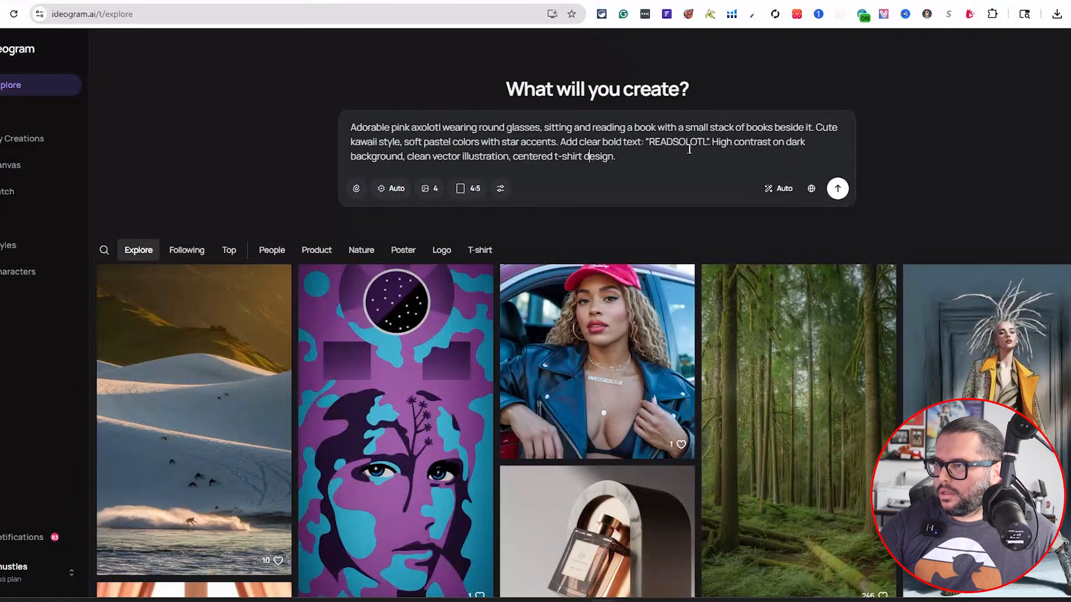
{"action": "double_click", "coordinate": [792, 142]}
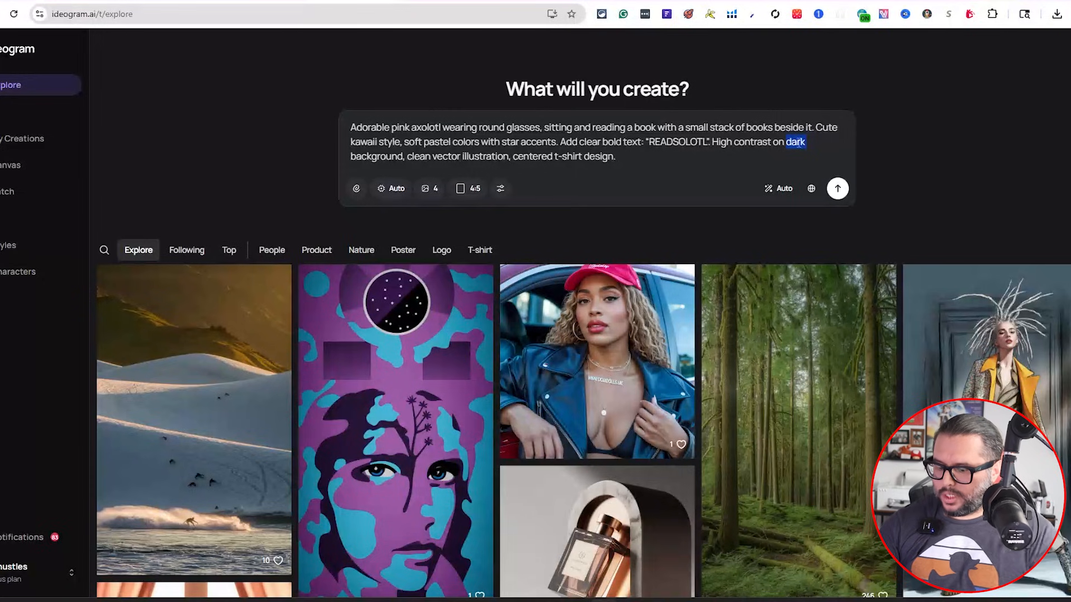
{"action": "type", "text": "transparent"}
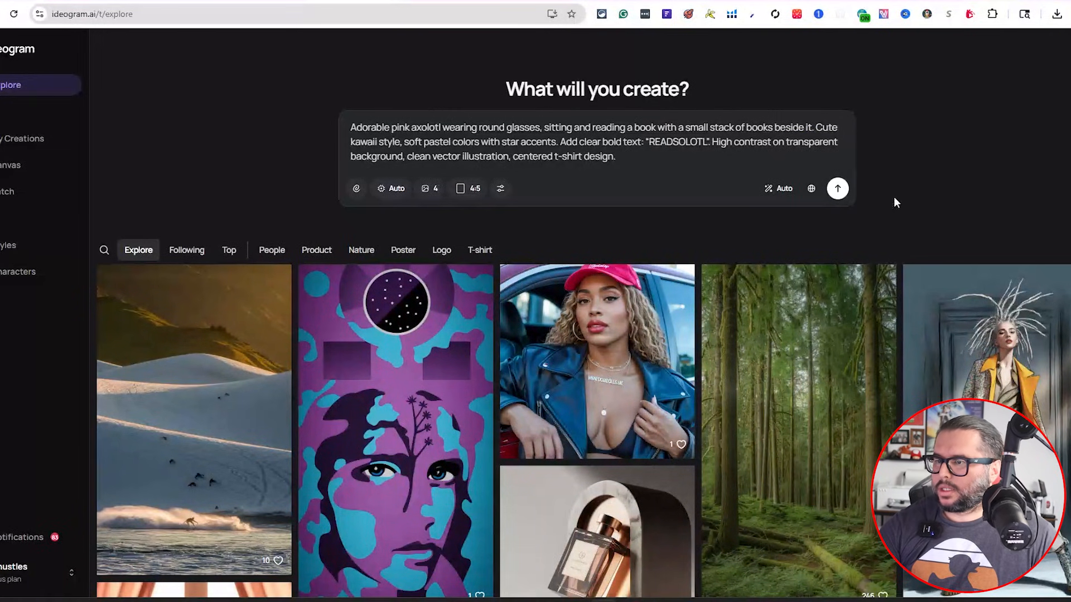
{"action": "left_click", "coordinate": [837, 188]}
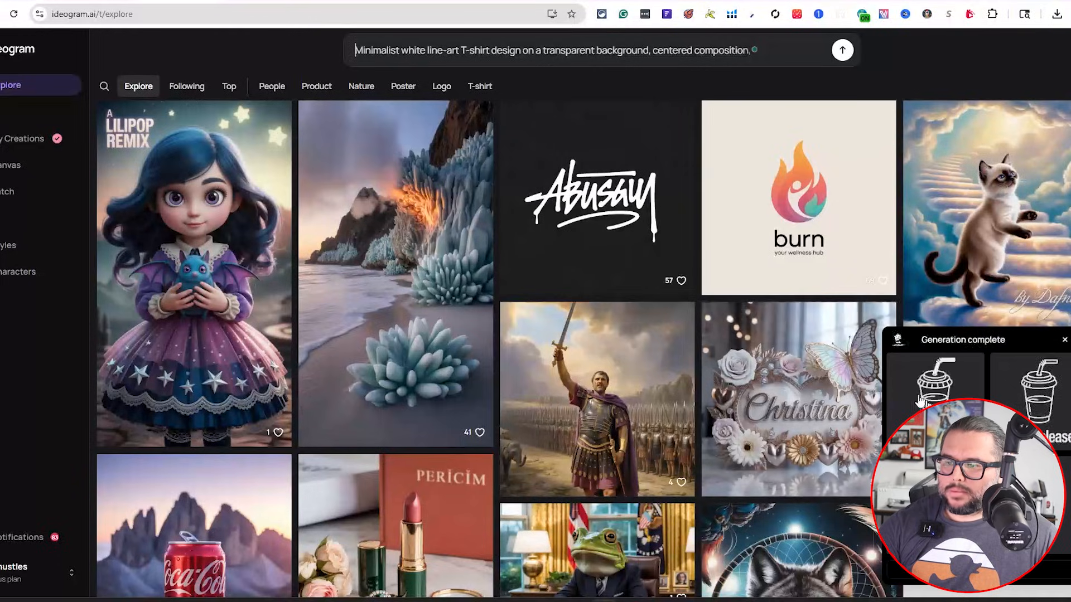
Open the 'no ice please' results and browse through its four variations
{"action": "left_click", "coordinate": [947, 397]}
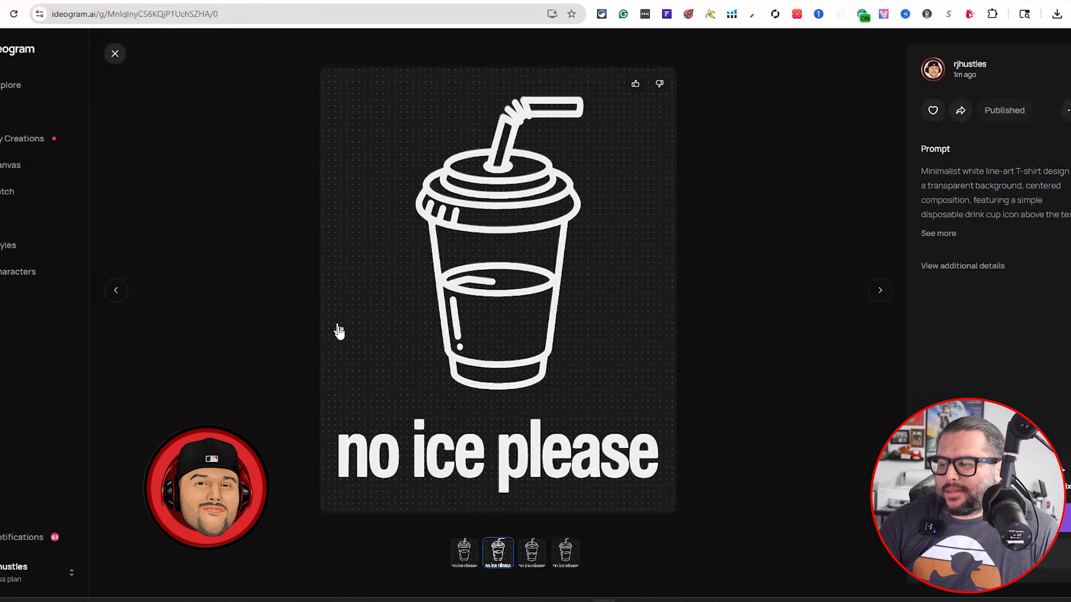
{"action": "left_click", "coordinate": [470, 551]}
{"action": "left_click", "coordinate": [531, 555]}
{"action": "left_click", "coordinate": [530, 558]}
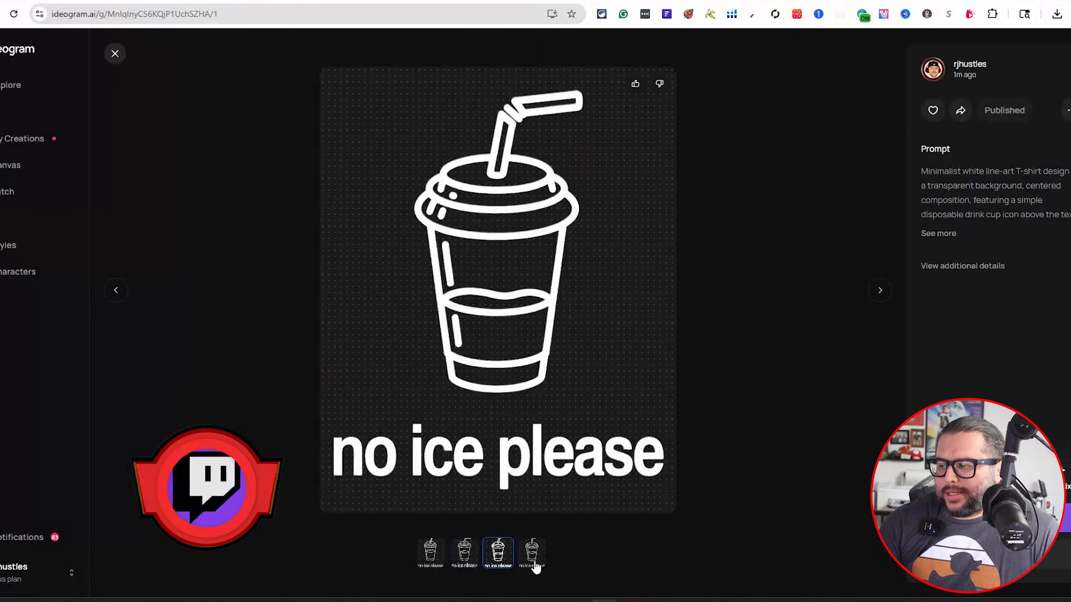
{"action": "left_click", "coordinate": [530, 555]}
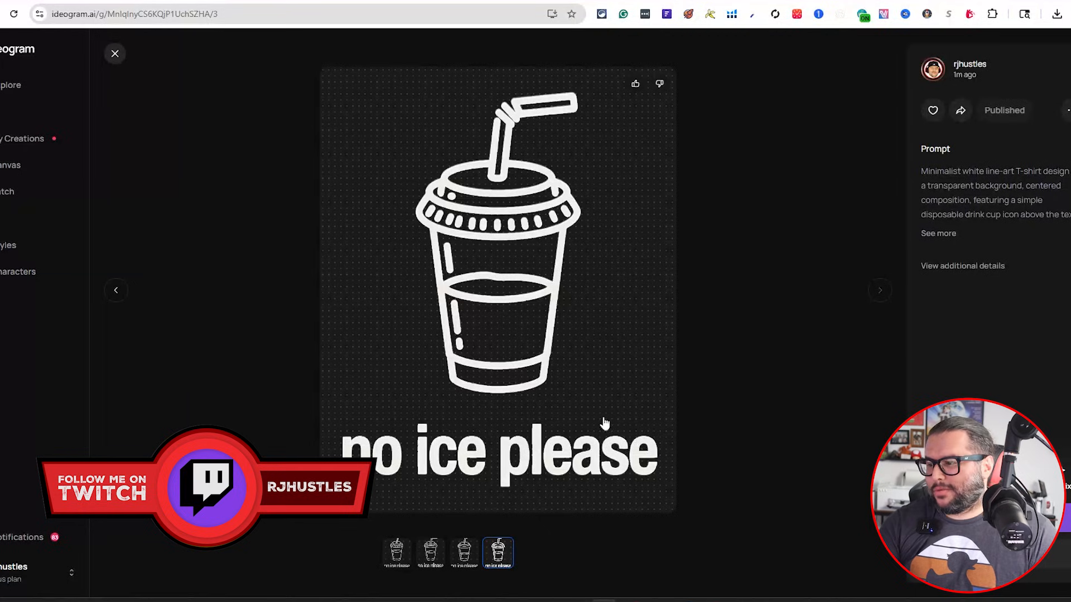
{"action": "left_click", "coordinate": [464, 555]}
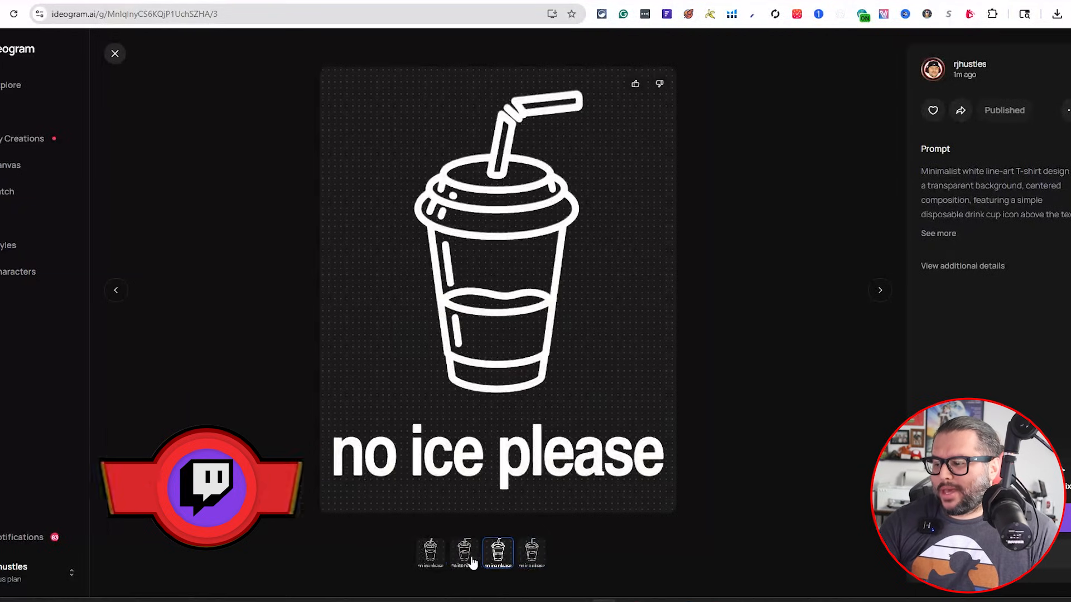
{"action": "left_click", "coordinate": [532, 552]}
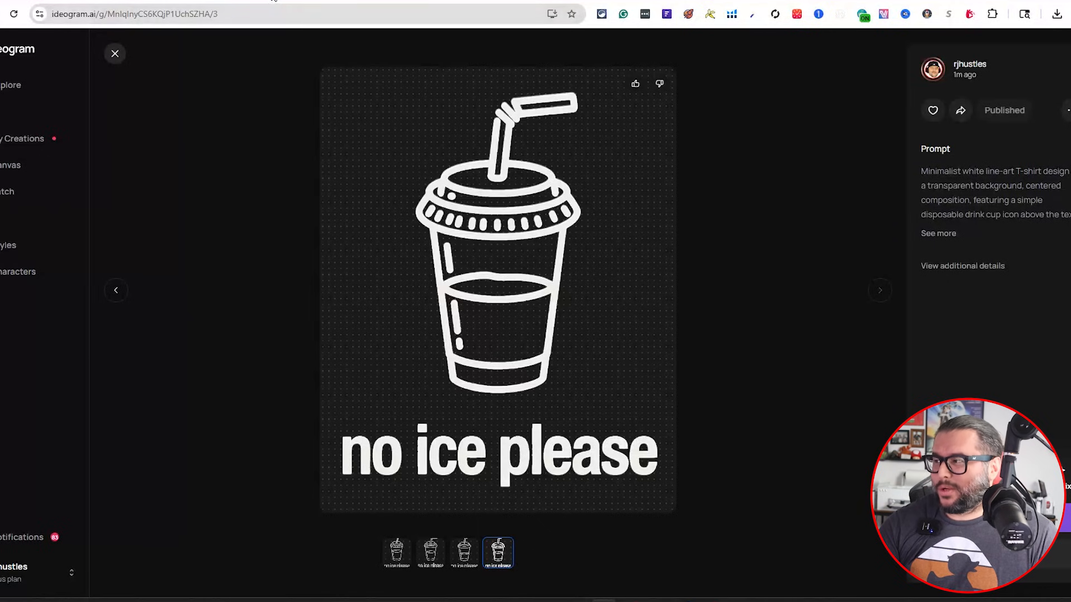
Open the Mardi Gras capybara results and compare its variations
{"action": "left_click", "coordinate": [275, 1]}
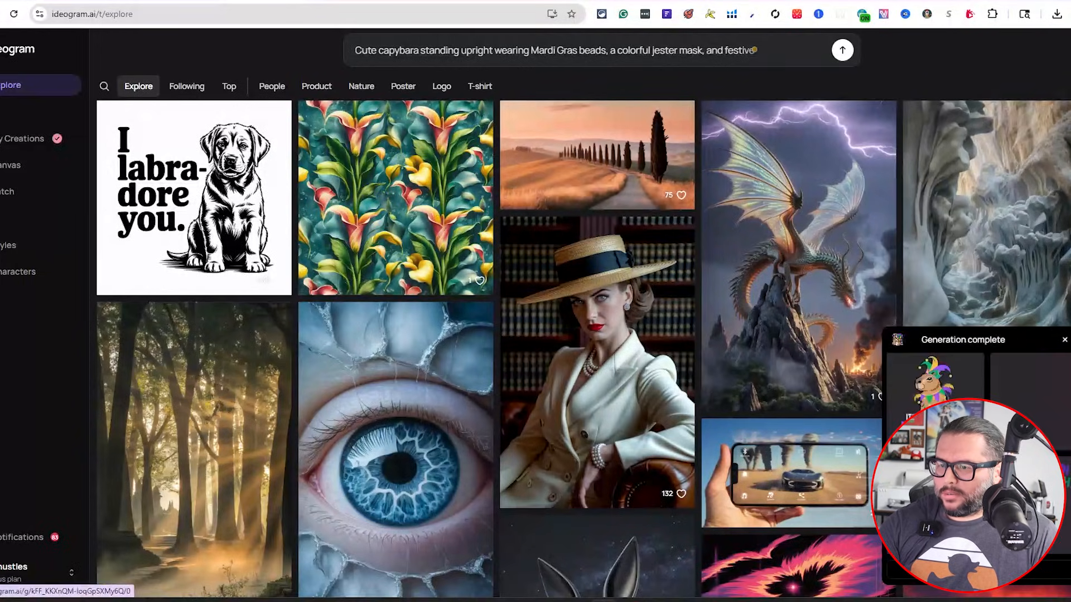
{"action": "left_click", "coordinate": [1029, 371]}
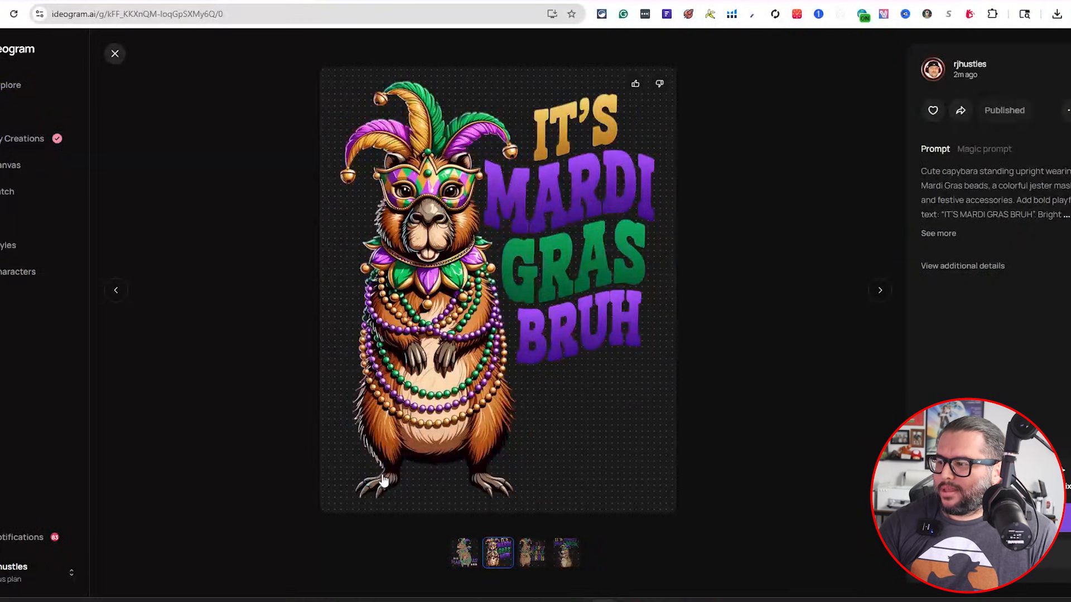
{"action": "key", "text": "Left"}
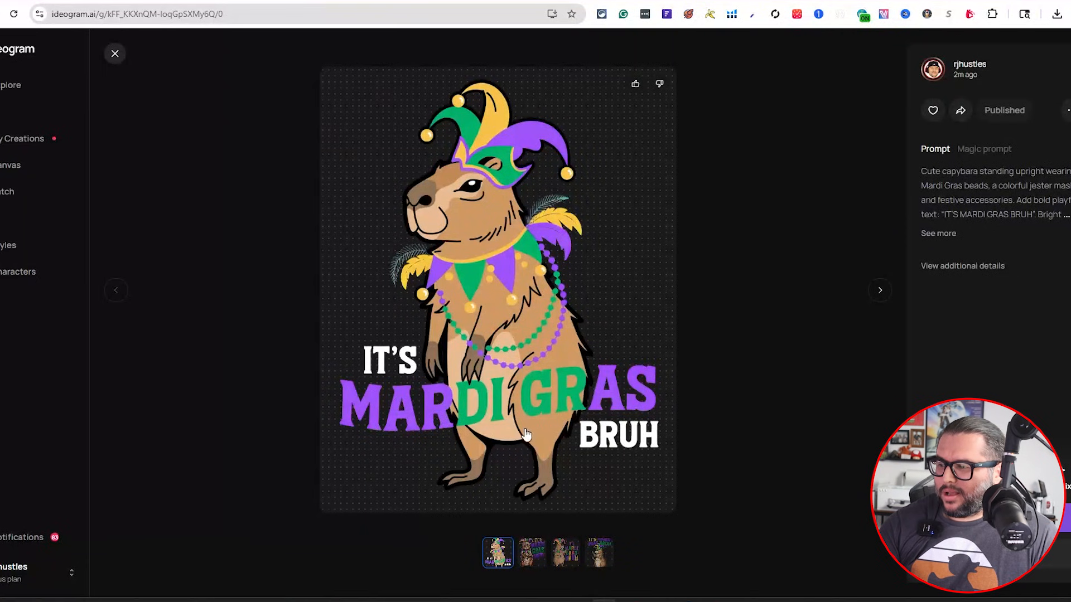
{"action": "left_click", "coordinate": [532, 552]}
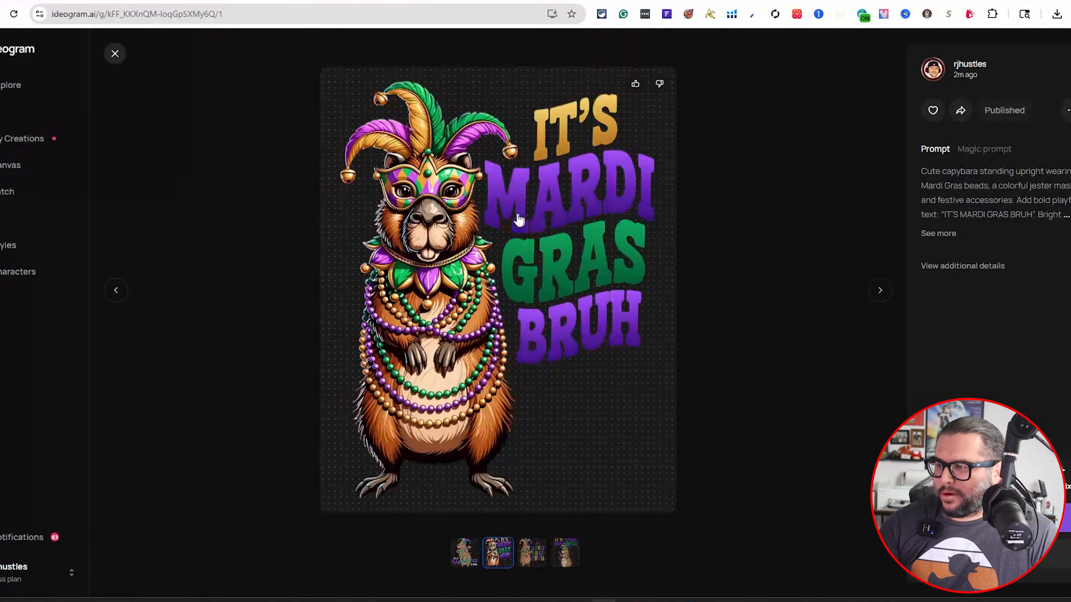
{"action": "left_click", "coordinate": [546, 550]}
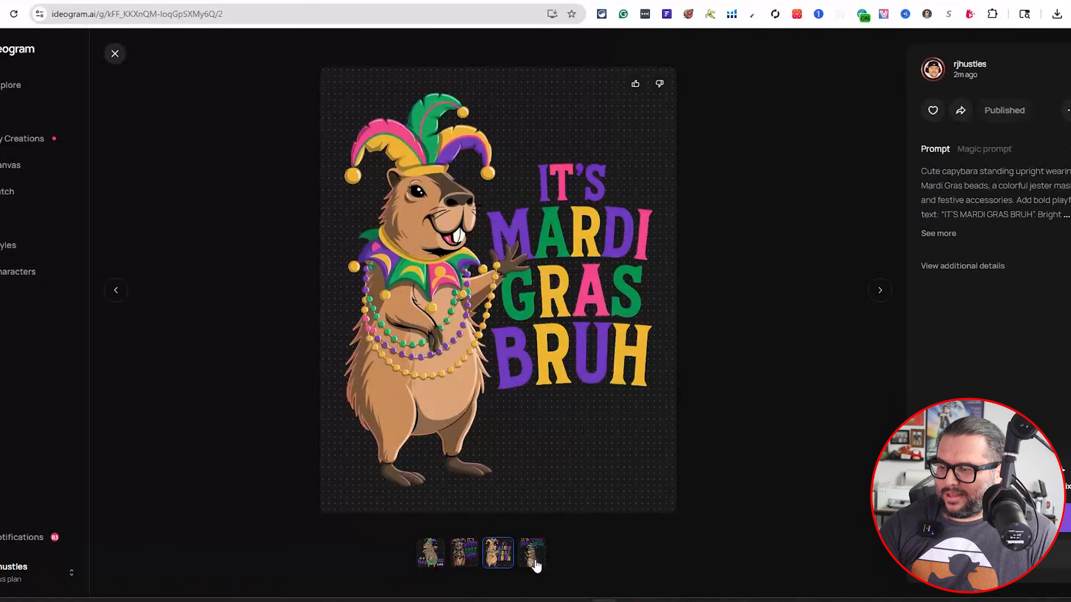
{"action": "left_click", "coordinate": [536, 558]}
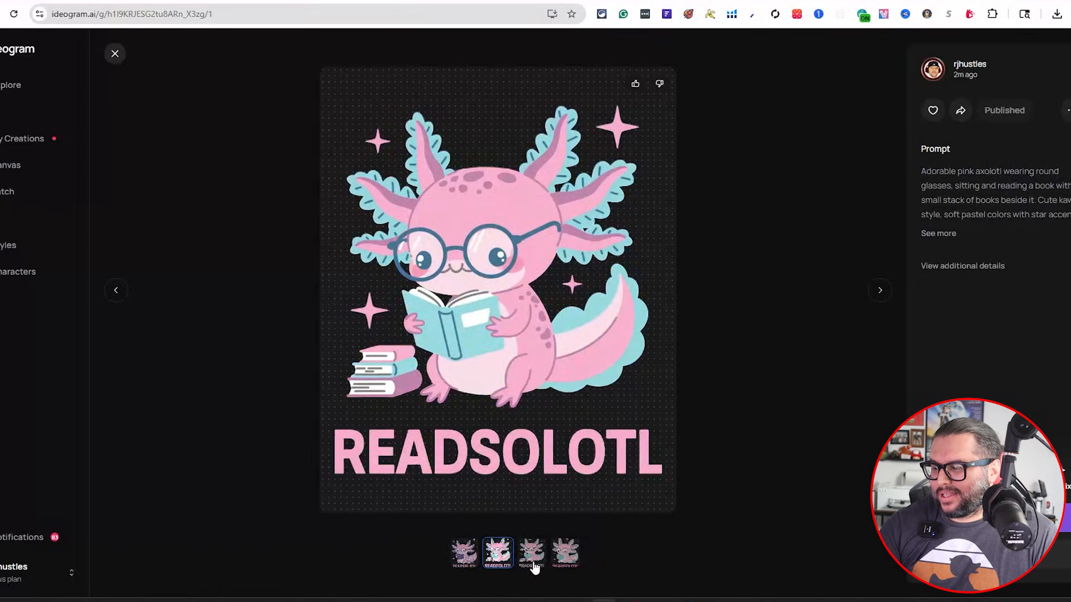
Browse the READSOLOTL axolotl variations
{"action": "left_click", "coordinate": [531, 567]}
{"action": "left_click", "coordinate": [533, 567]}
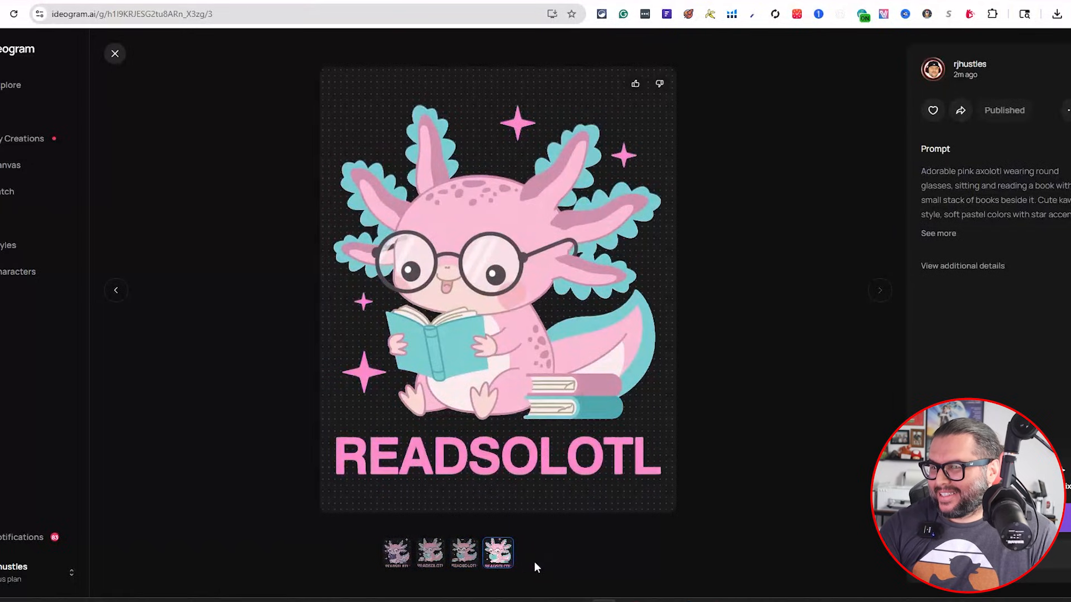
{"action": "left_click", "coordinate": [463, 567]}
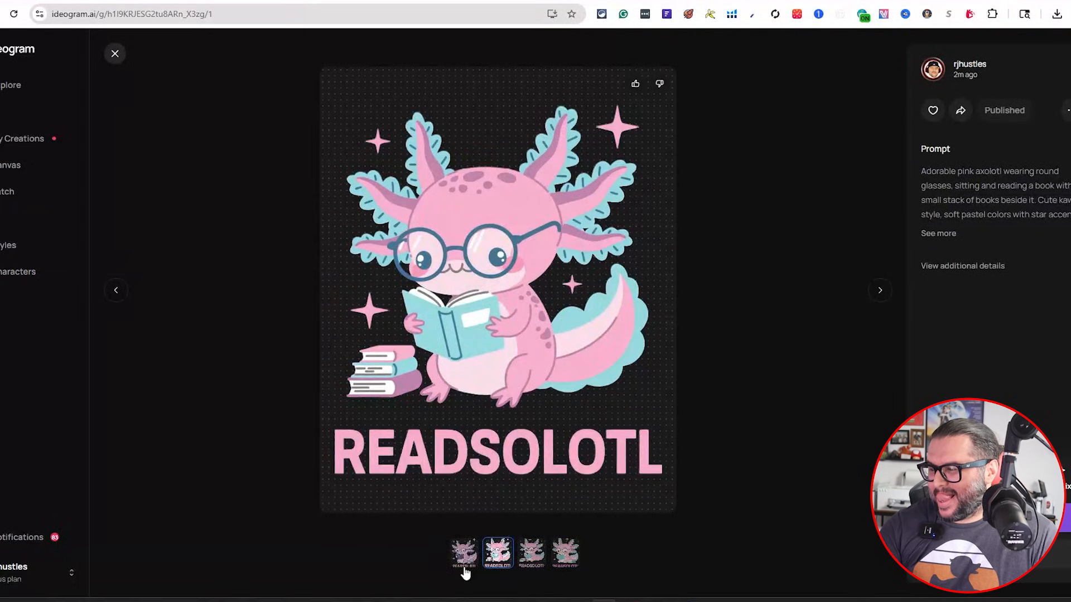
{"action": "left_click", "coordinate": [463, 567]}
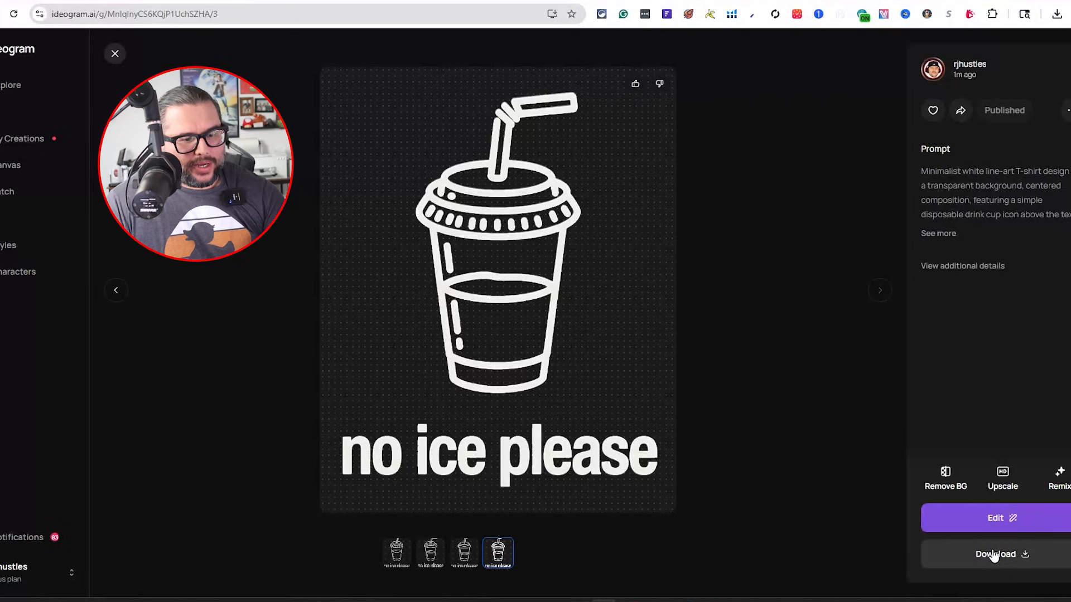
Download the 'no ice please' design as an 8K upscale
{"action": "left_click", "coordinate": [1029, 560]}
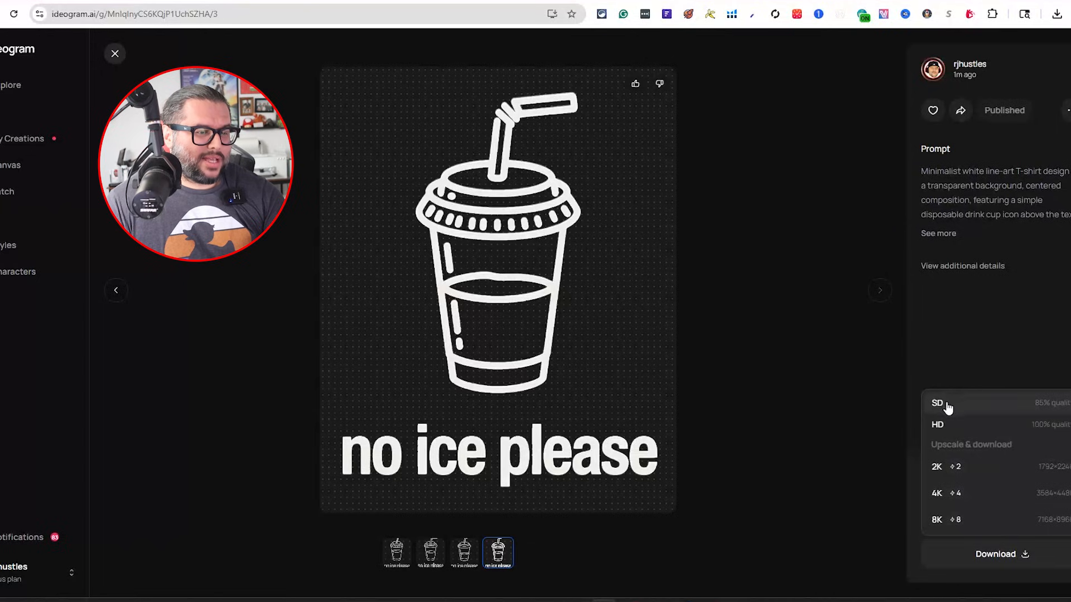
{"action": "left_click", "coordinate": [964, 523]}
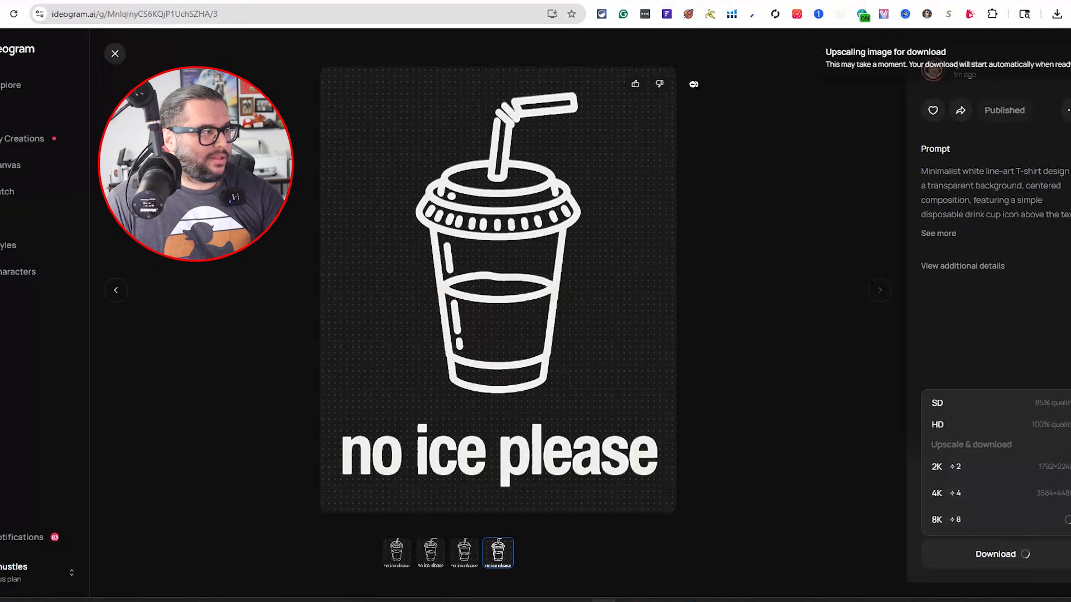
Switch to the Mardi Gras capybara tab and download that design as an 8K upscale
{"action": "mouse_move", "coordinate": [264, 0]}
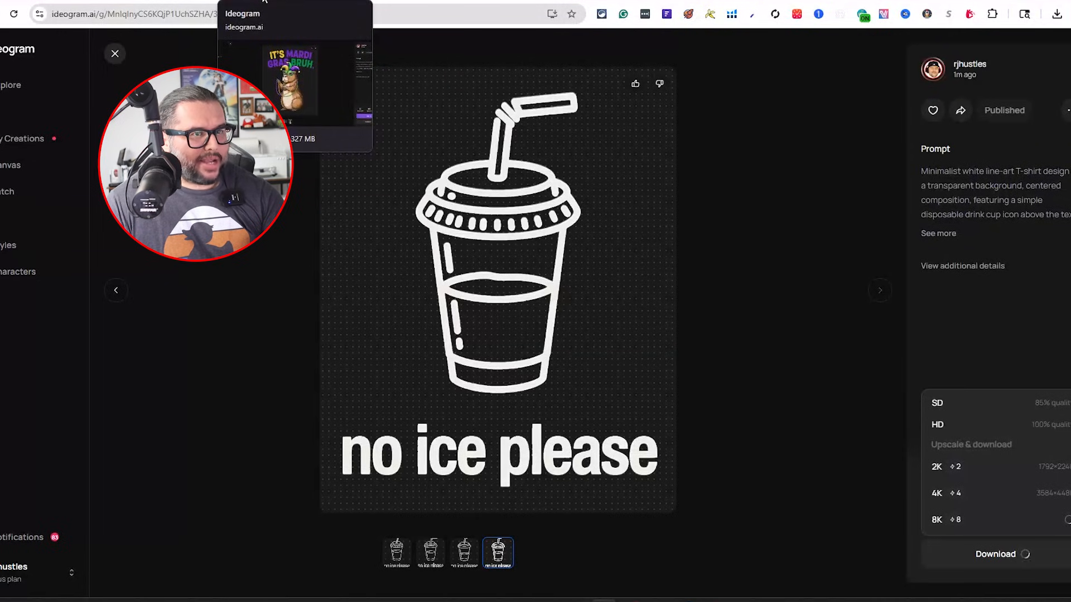
{"action": "left_click", "coordinate": [264, 0]}
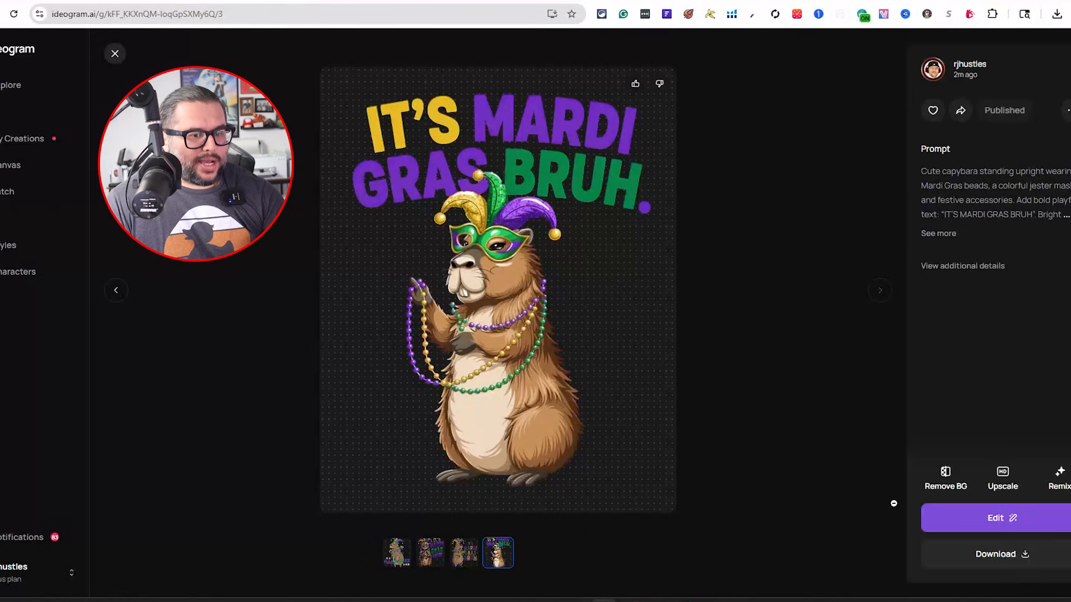
{"action": "left_click", "coordinate": [996, 554]}
{"action": "left_click", "coordinate": [951, 520]}
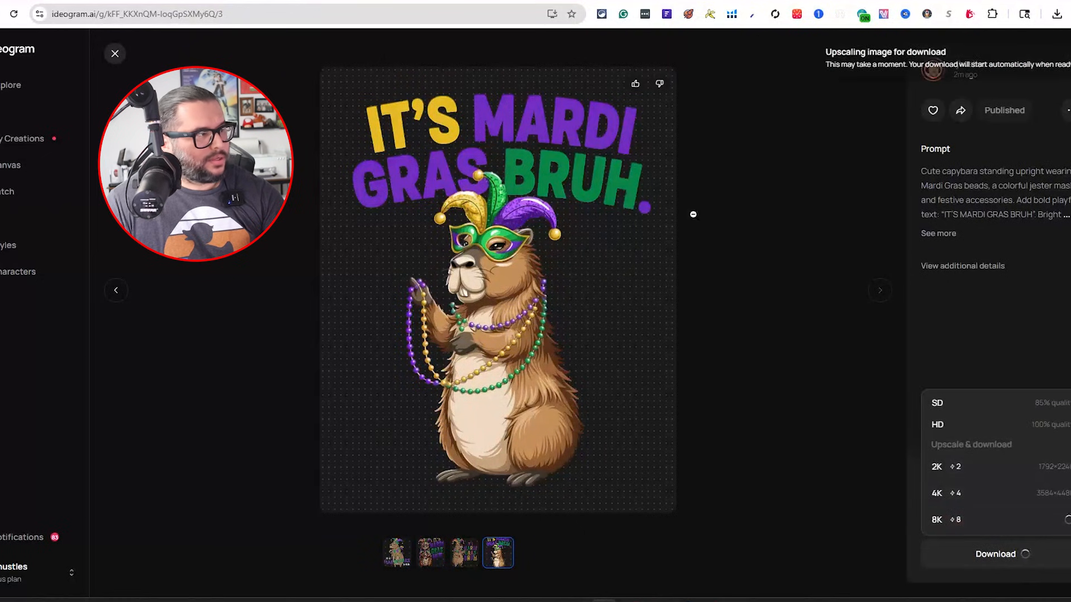
Switch to the READSOLOTL tab, pick the first axolotl variation, and download it as an 8K upscale
{"action": "left_click", "coordinate": [348, 0]}
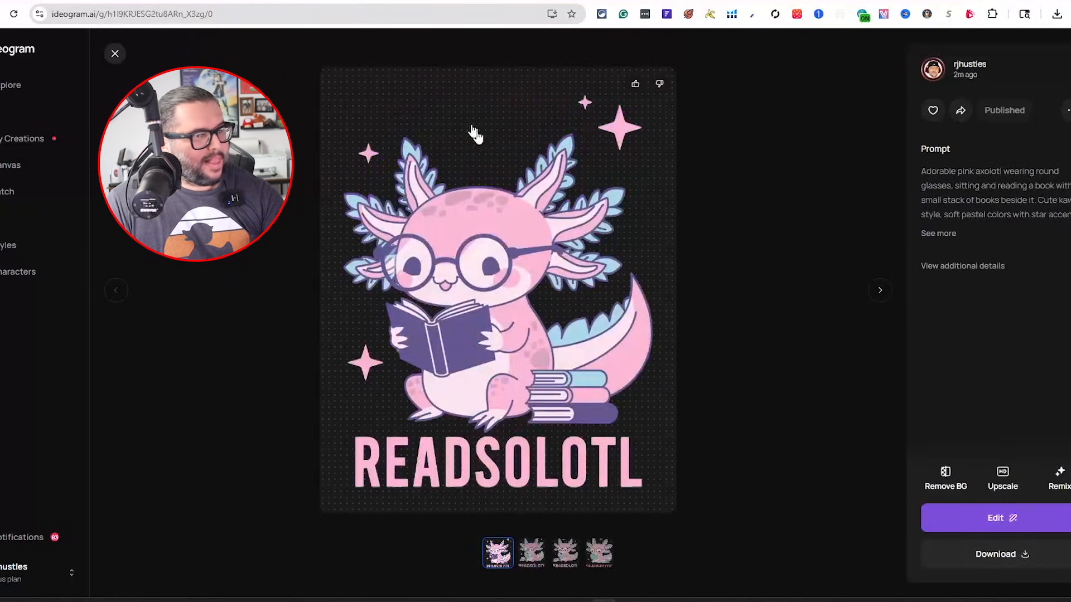
{"action": "left_click", "coordinate": [538, 562]}
{"action": "left_click", "coordinate": [530, 563]}
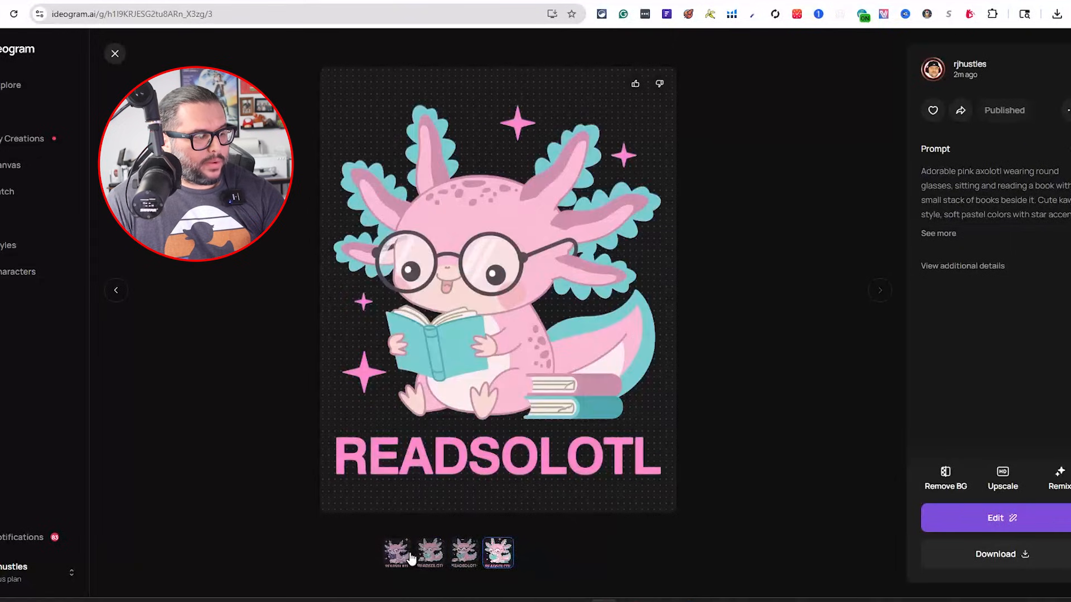
{"action": "left_click", "coordinate": [407, 558]}
{"action": "left_click", "coordinate": [998, 560]}
{"action": "left_click", "coordinate": [968, 520]}
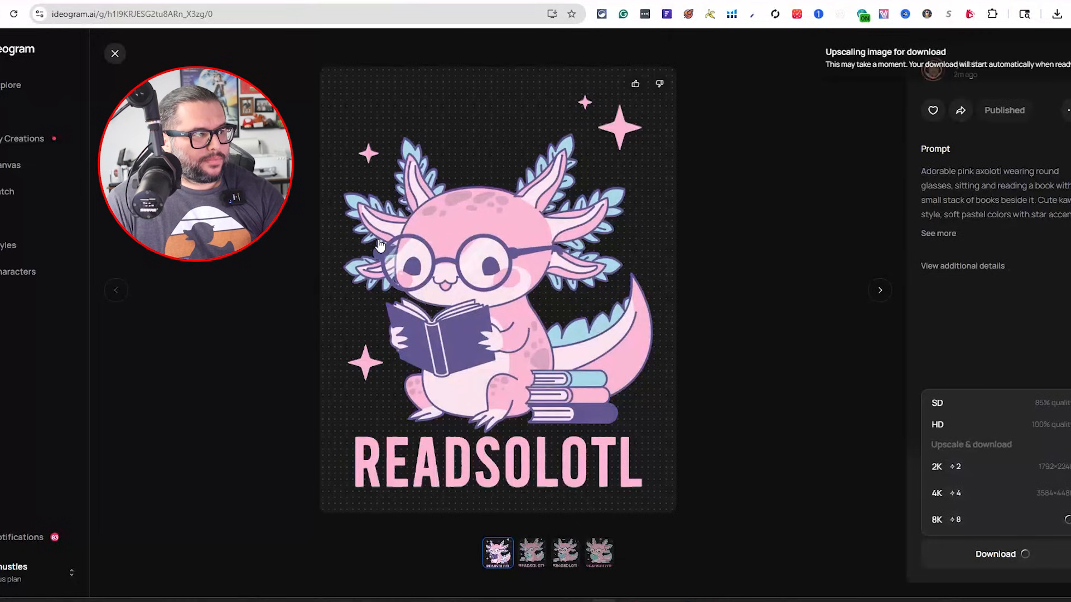
Review the niche prompts listed in the spreadsheet
{"action": "left_click", "coordinate": [262, 1]}
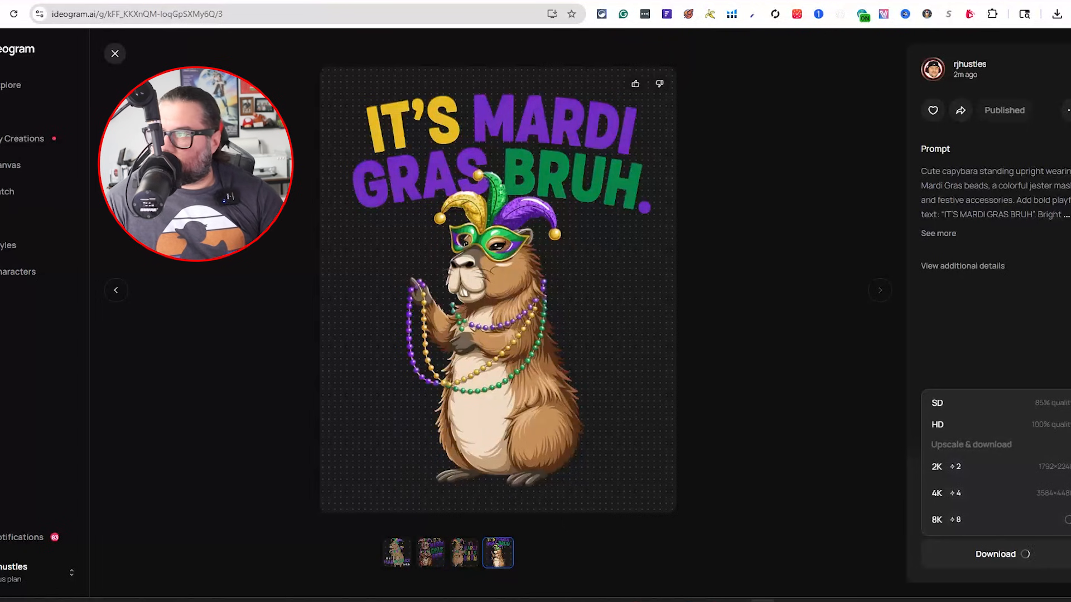
{"action": "left_click_drag", "start_coordinate": [1070, 99], "coordinate": [754, 82]}
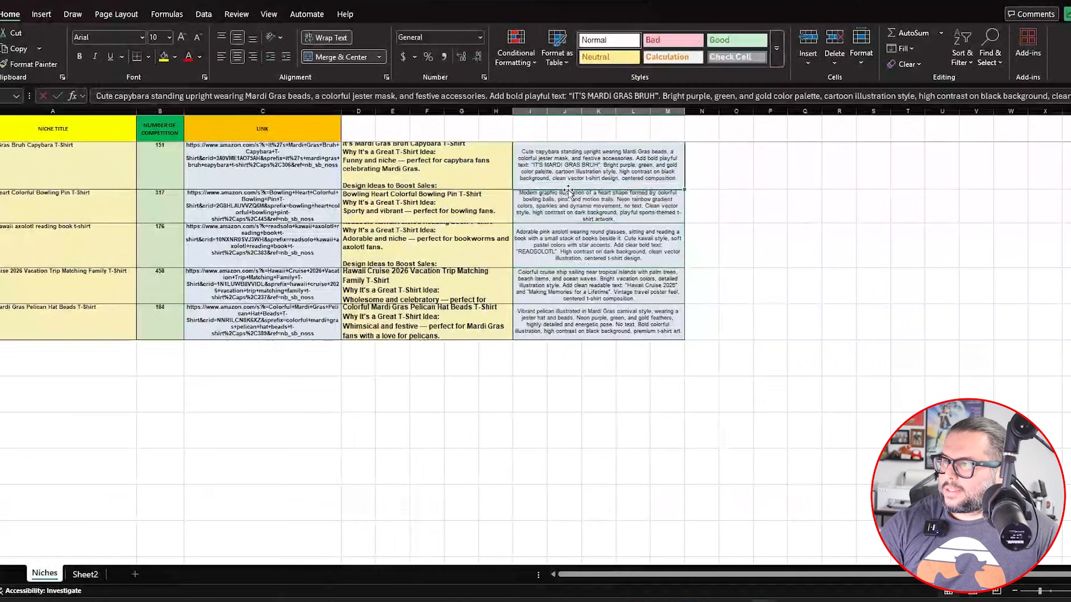
{"action": "left_click", "coordinate": [568, 203]}
{"action": "left_click", "coordinate": [569, 248]}
{"action": "left_click", "coordinate": [569, 322]}
{"action": "left_click", "coordinate": [569, 284]}
{"action": "left_click", "coordinate": [569, 246]}
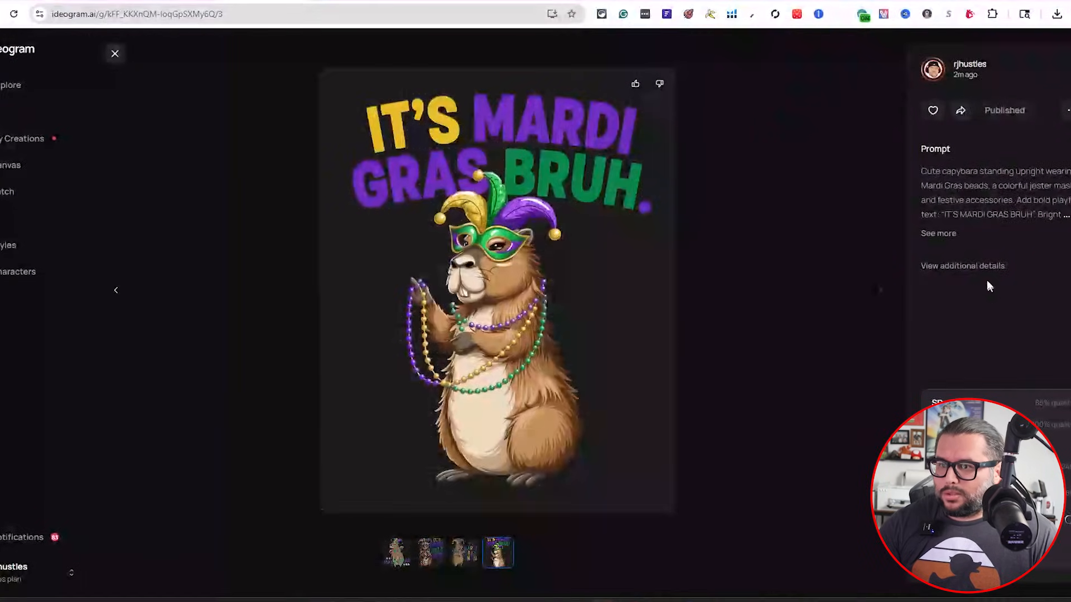
{"action": "left_click", "coordinate": [932, 235]}
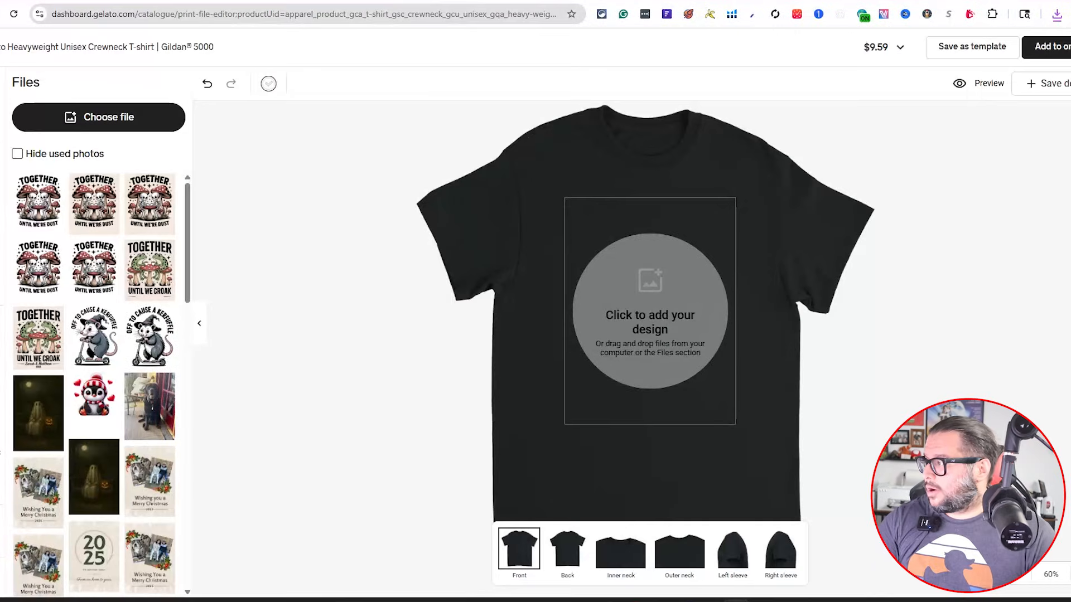
Upload the three downloaded designs — 'no ice please', READSOLOTL and Mardi Gras capybara — to the Gelato file library
{"action": "left_click", "coordinate": [106, 117]}
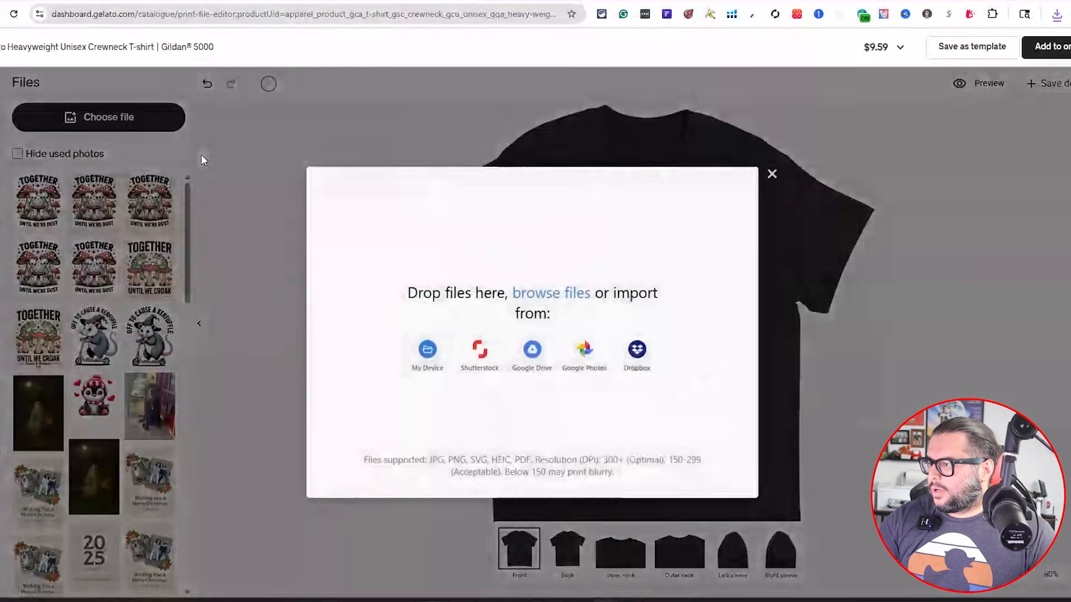
{"action": "left_click", "coordinate": [558, 295]}
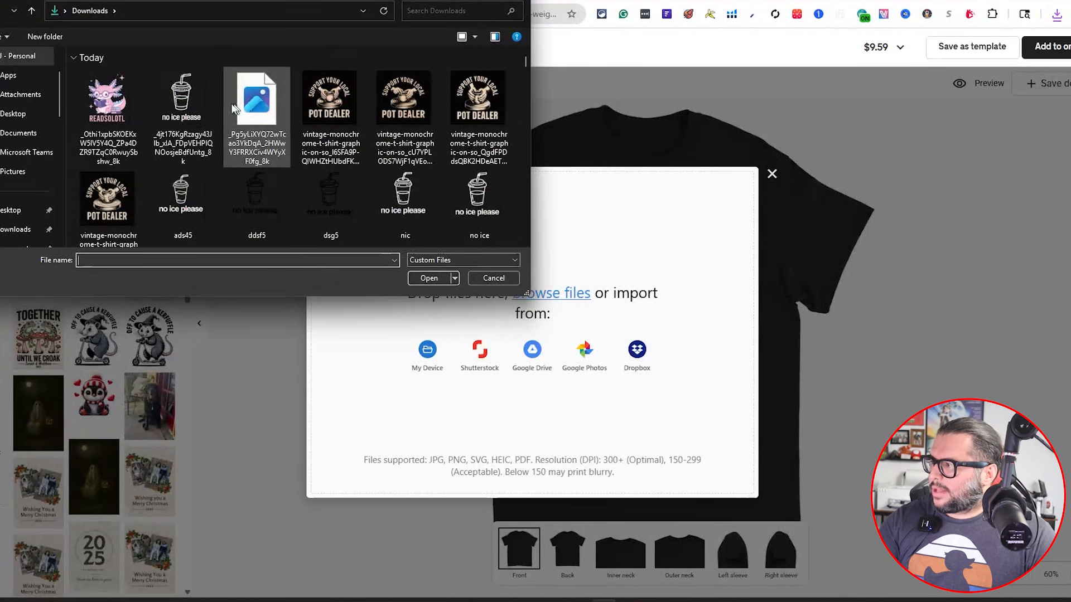
{"action": "left_click", "coordinate": [181, 106]}
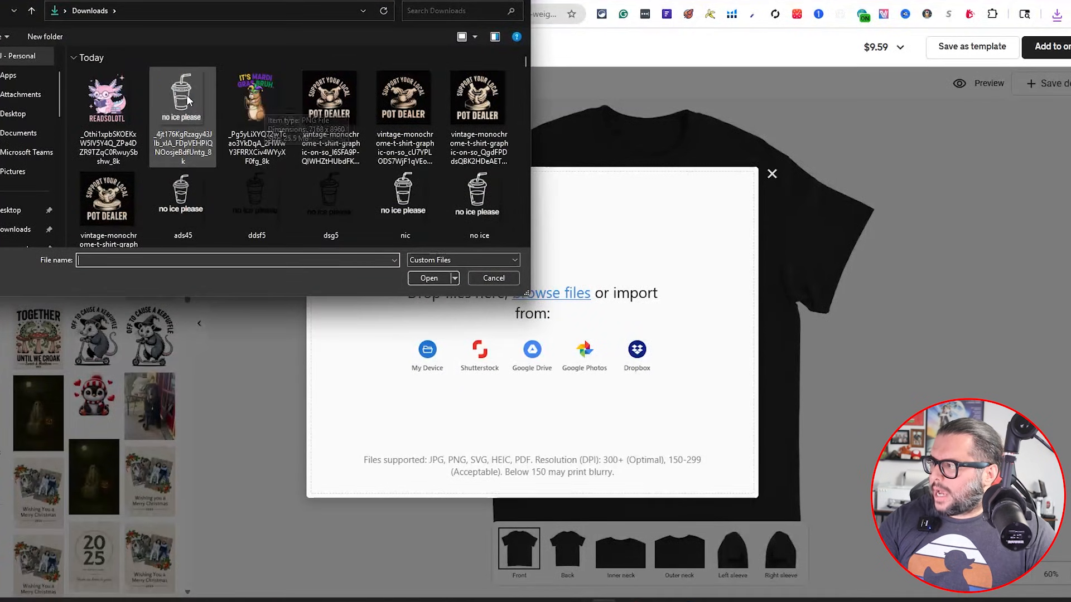
{"action": "left_click", "coordinate": [122, 92], "text": "ctrl"}
{"action": "left_click", "coordinate": [274, 99], "text": "ctrl"}
{"action": "left_click", "coordinate": [424, 278]}
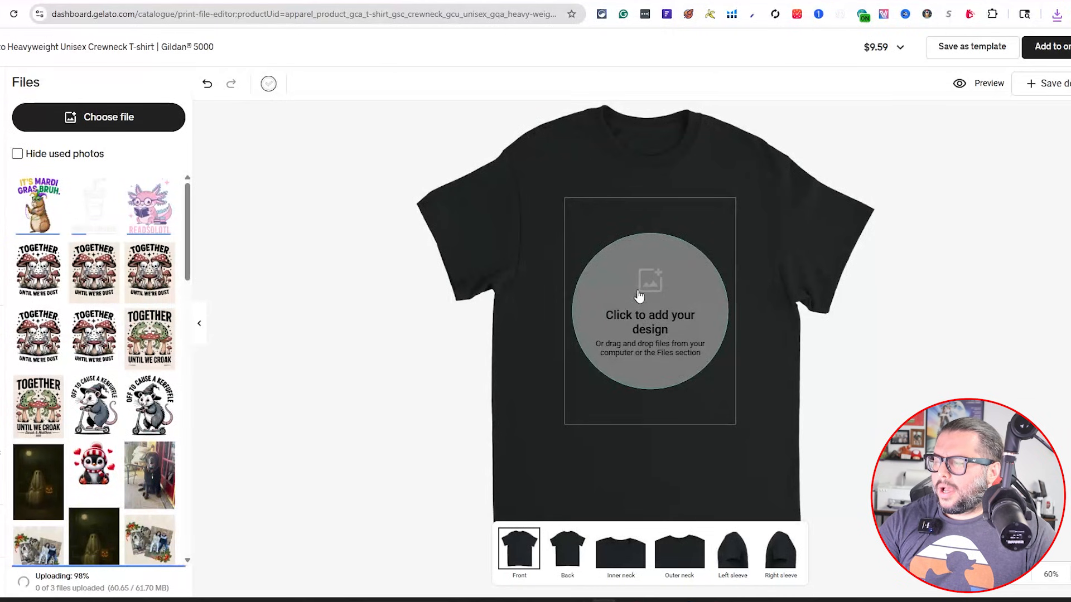
Add the 'no ice please' design to the T-shirt front and nudge it slightly upward
{"action": "left_click", "coordinate": [87, 226]}
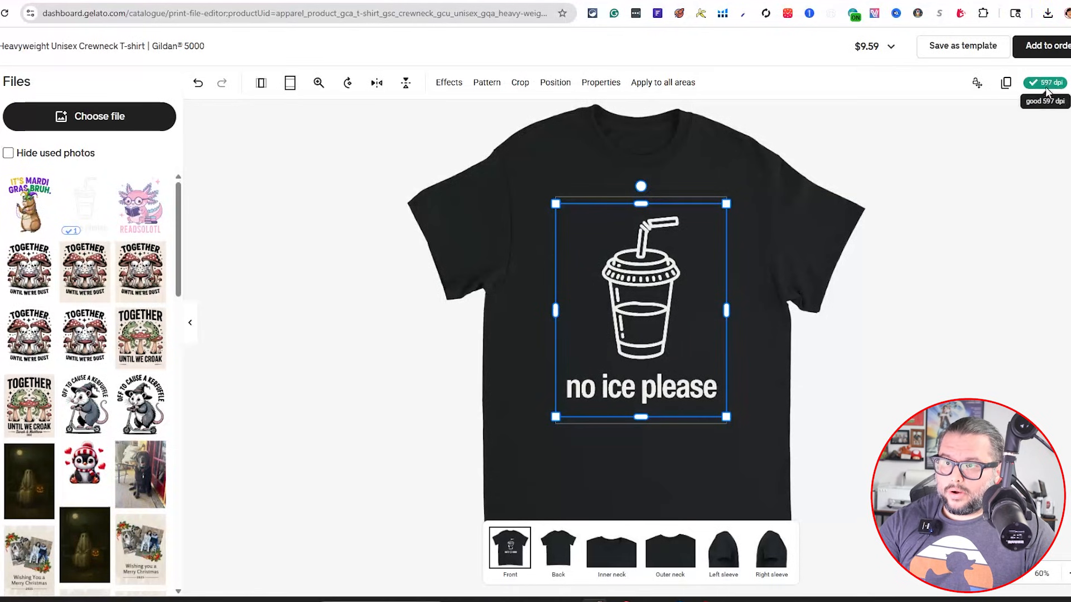
{"action": "left_click", "coordinate": [854, 251]}
{"action": "left_click", "coordinate": [677, 284]}
{"action": "left_click_drag", "start_coordinate": [658, 298], "coordinate": [656, 291]}
{"action": "left_click", "coordinate": [781, 282]}
{"action": "left_click", "coordinate": [681, 283]}
{"action": "left_click_drag", "start_coordinate": [725, 412], "coordinate": [727, 412]}
{"action": "left_click", "coordinate": [753, 393]}
{"action": "left_click", "coordinate": [650, 302]}
{"action": "left_click", "coordinate": [864, 243]}
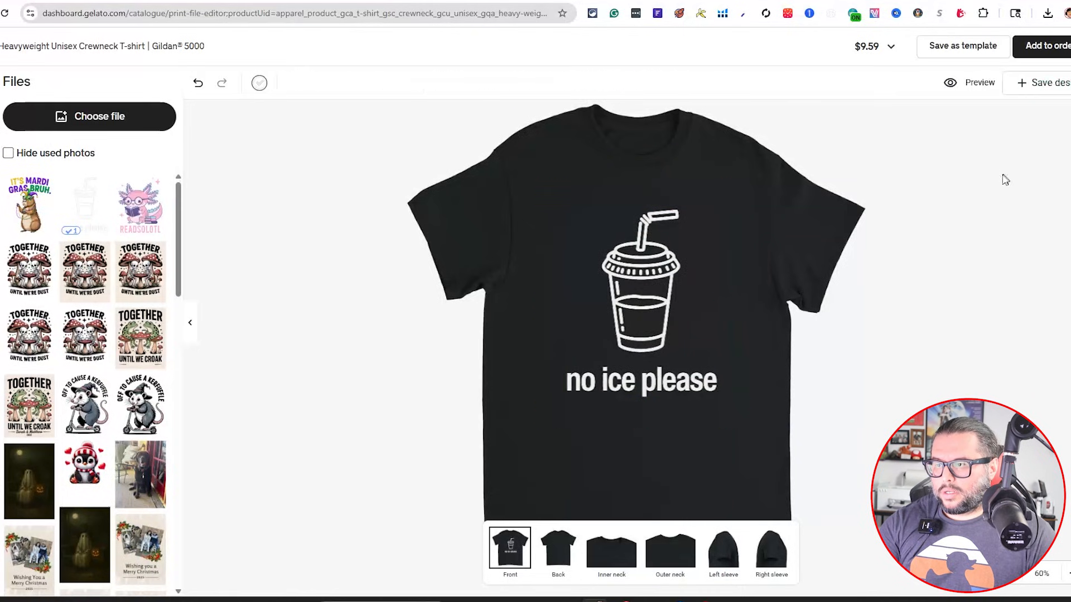
Replace the front design with the READSOLOTL axolotl and move it slightly upward
{"action": "left_click", "coordinate": [686, 320]}
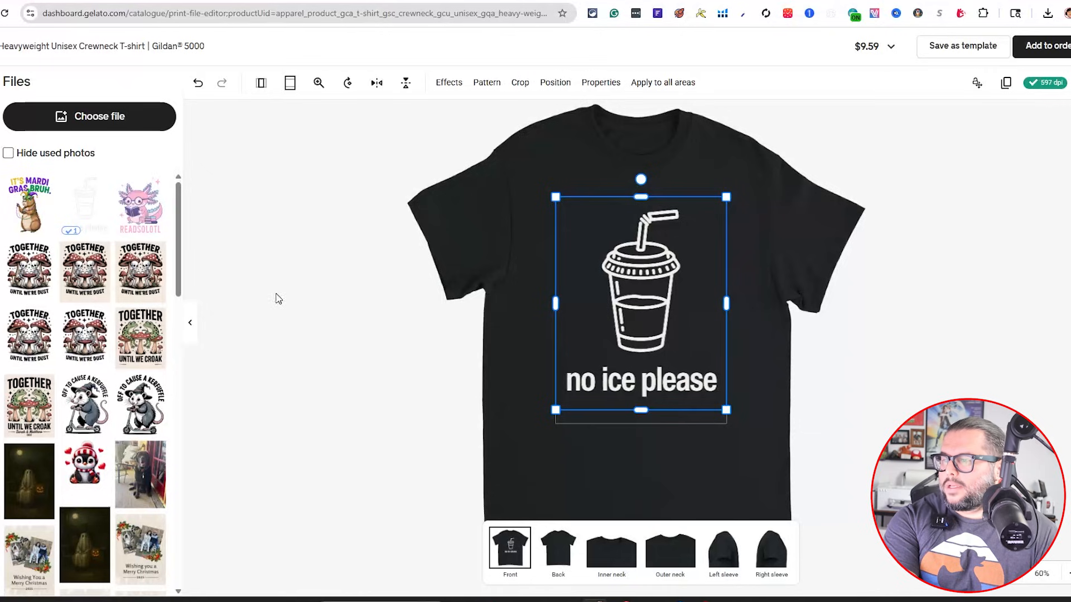
{"action": "left_click", "coordinate": [140, 204]}
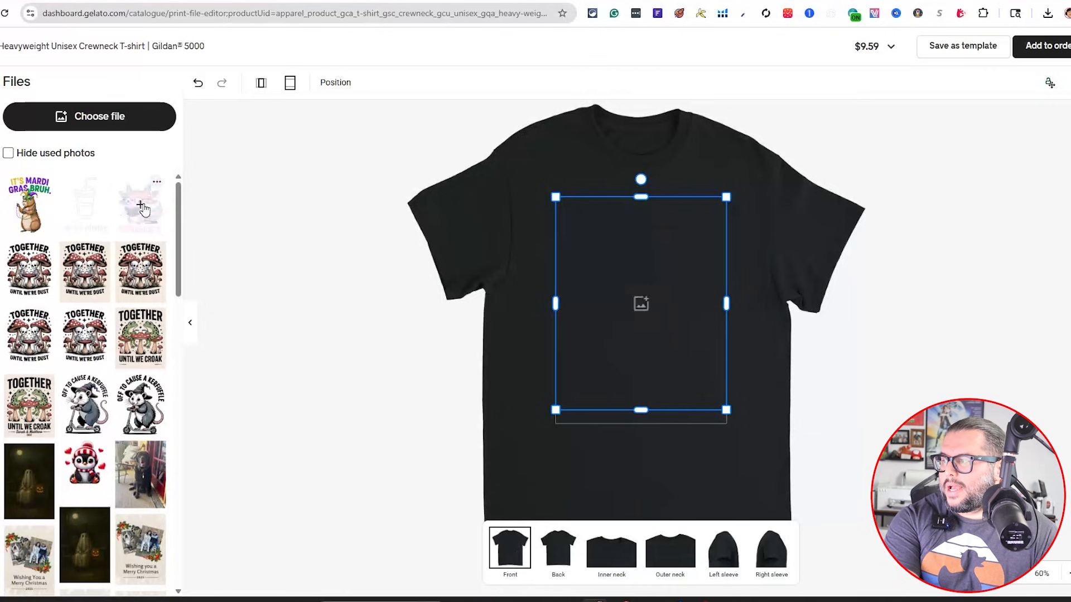
{"action": "left_click_drag", "start_coordinate": [666, 319], "coordinate": [666, 309]}
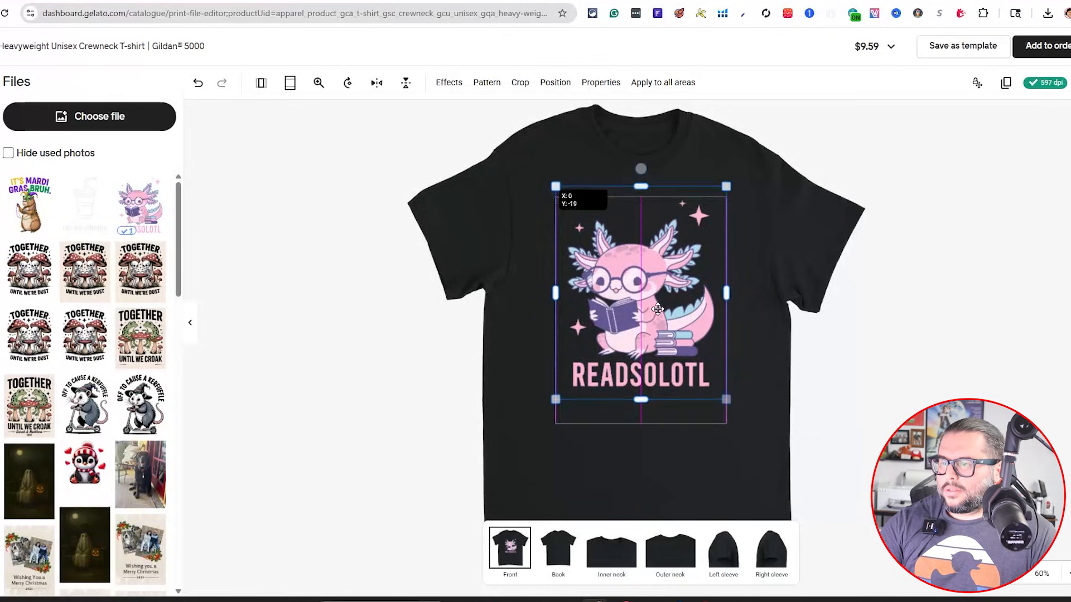
{"action": "left_click", "coordinate": [996, 262]}
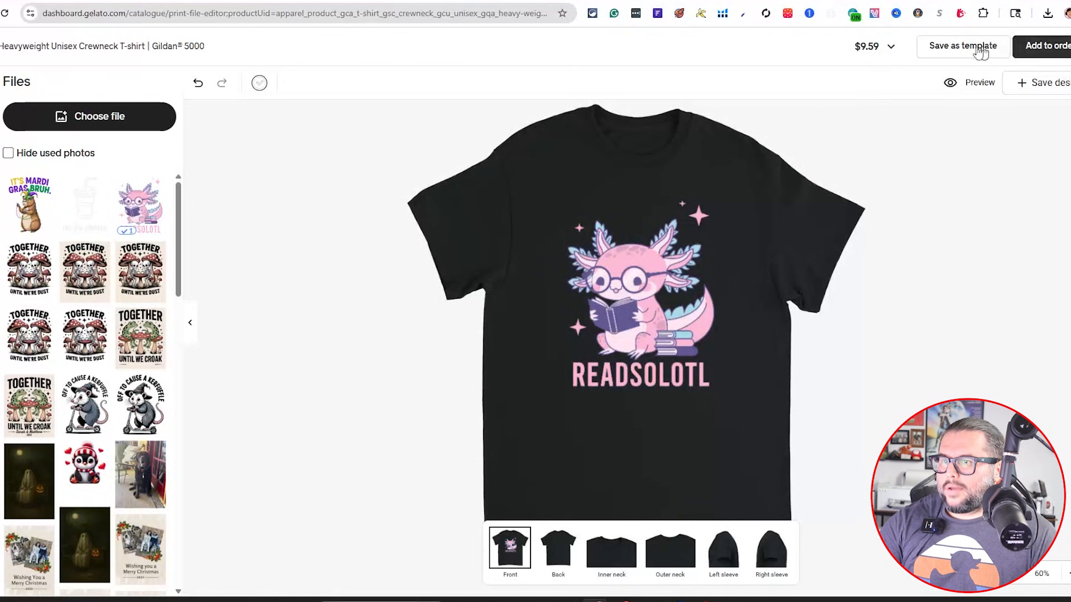
{"action": "left_click", "coordinate": [592, 277]}
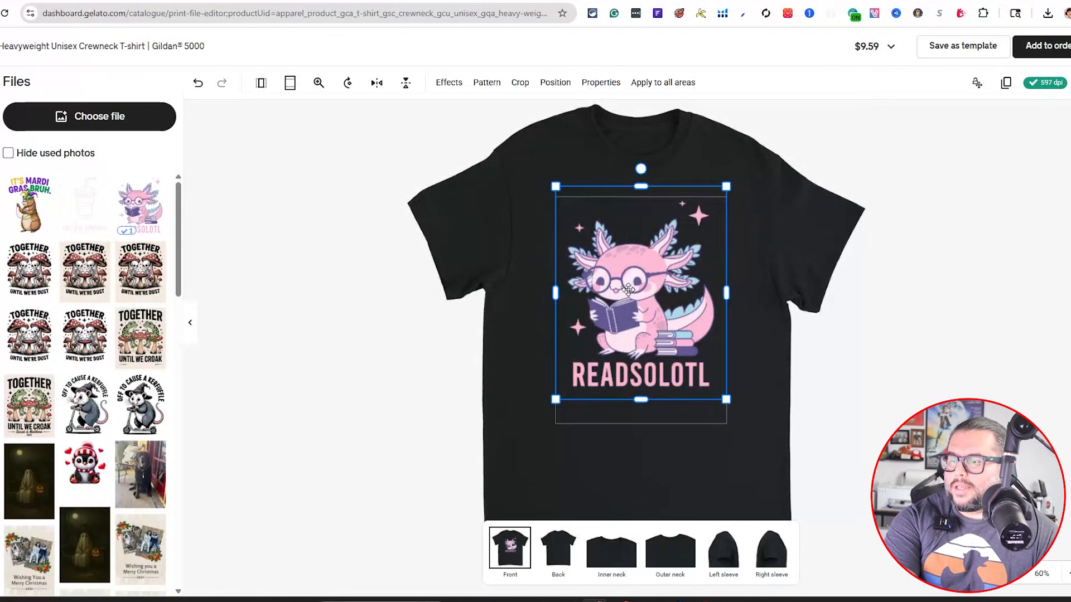
Replace the front design with the Mardi Gras capybara and inspect it on the shirt
{"action": "left_click", "coordinate": [29, 204]}
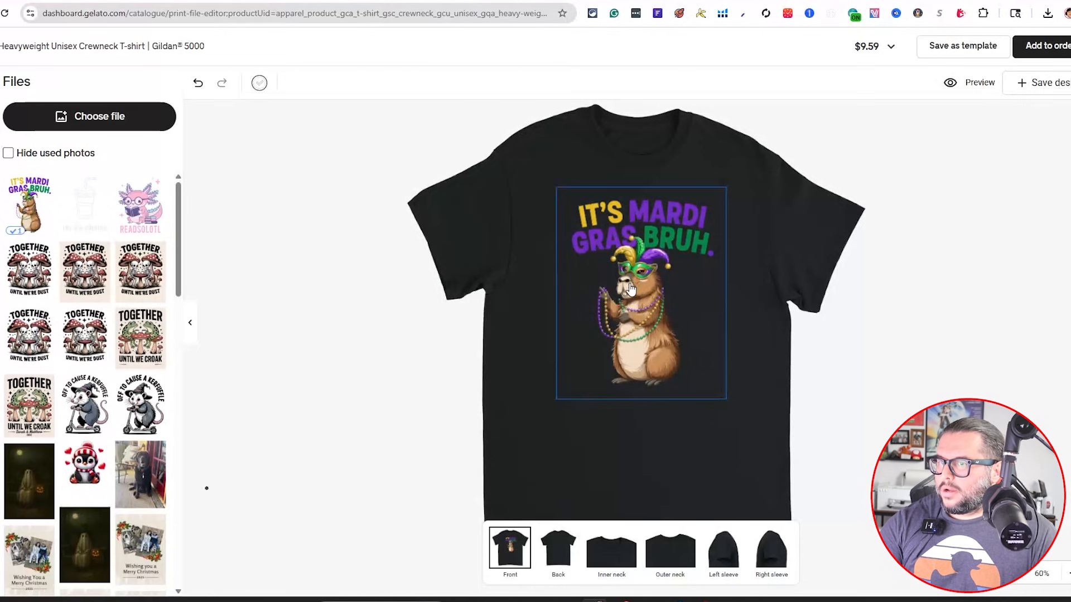
{"action": "left_click", "coordinate": [630, 288]}
{"action": "left_click", "coordinate": [911, 308]}
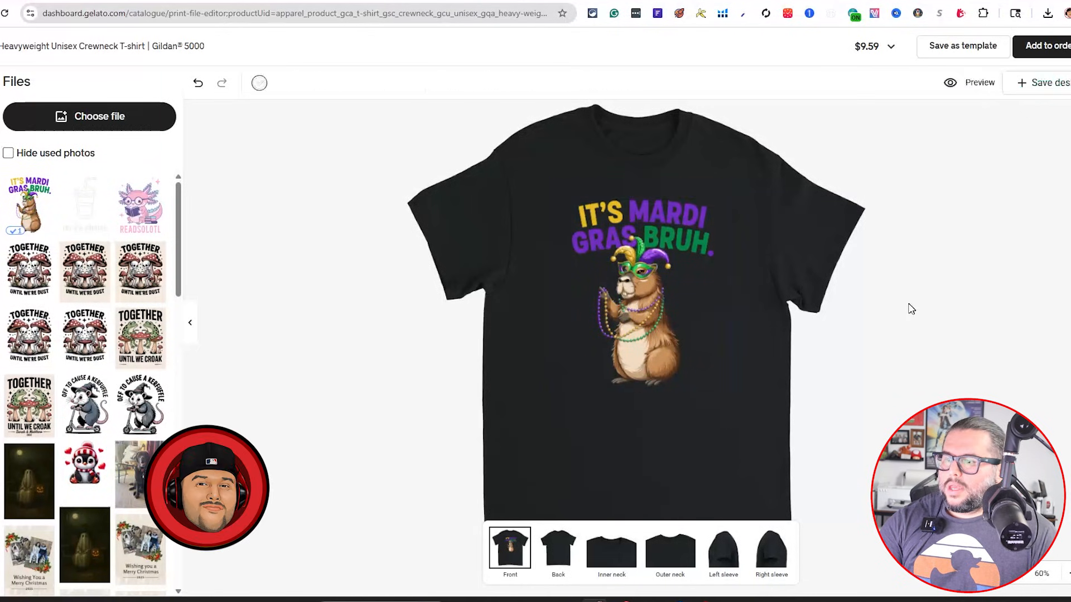
{"action": "left_click", "coordinate": [652, 217]}
{"action": "left_click", "coordinate": [850, 290]}
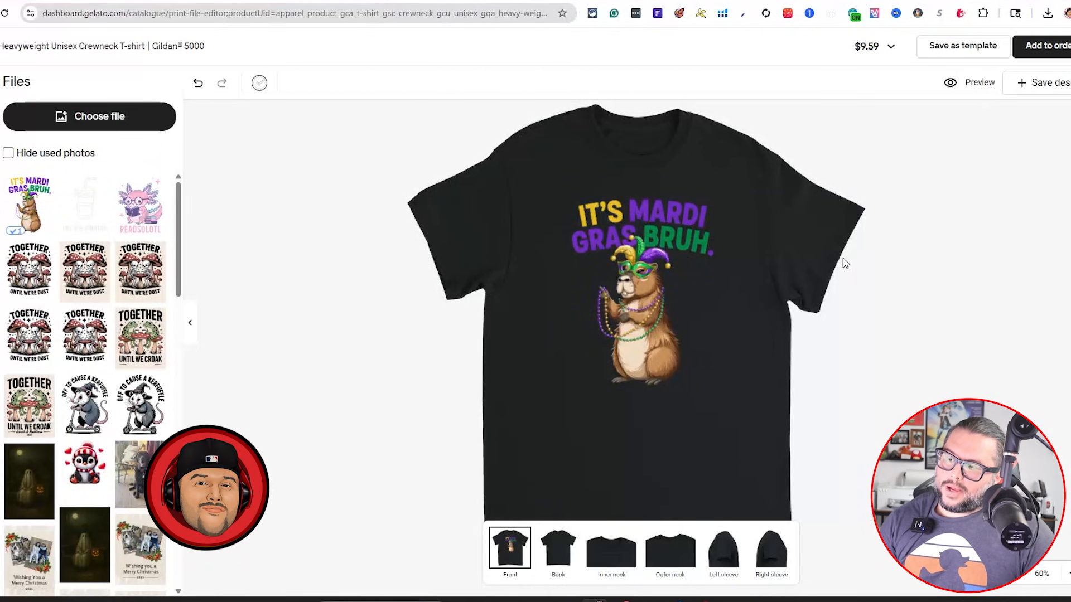
{"action": "left_click", "coordinate": [697, 375]}
{"action": "left_click", "coordinate": [728, 403]}
{"action": "left_click", "coordinate": [716, 392]}
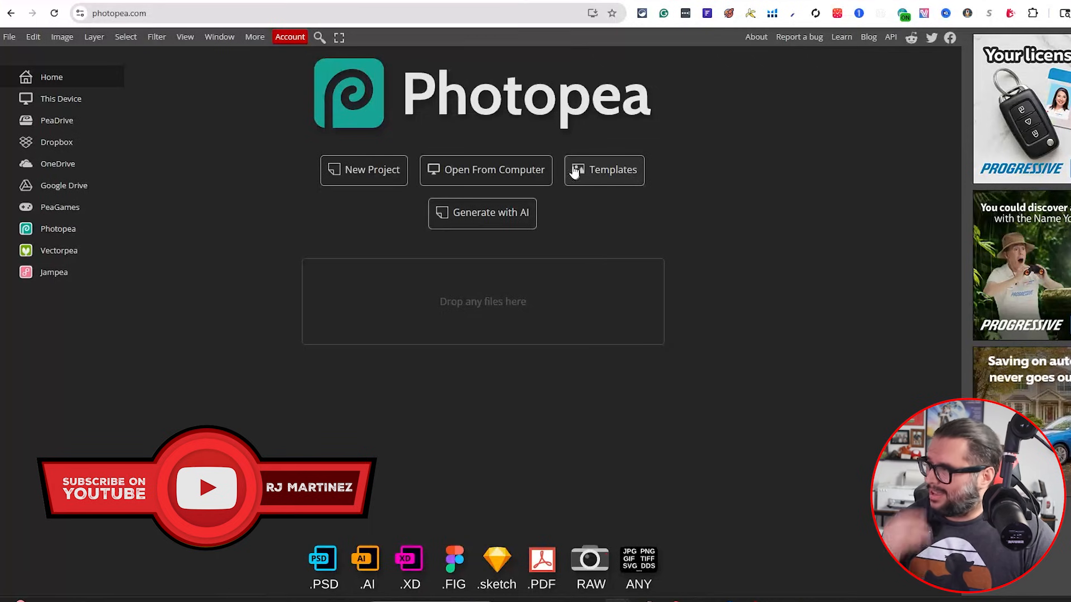
Create a new Photopea project 4500 × 5400 pixels at 300 DPI with a black background
{"action": "left_click", "coordinate": [395, 175]}
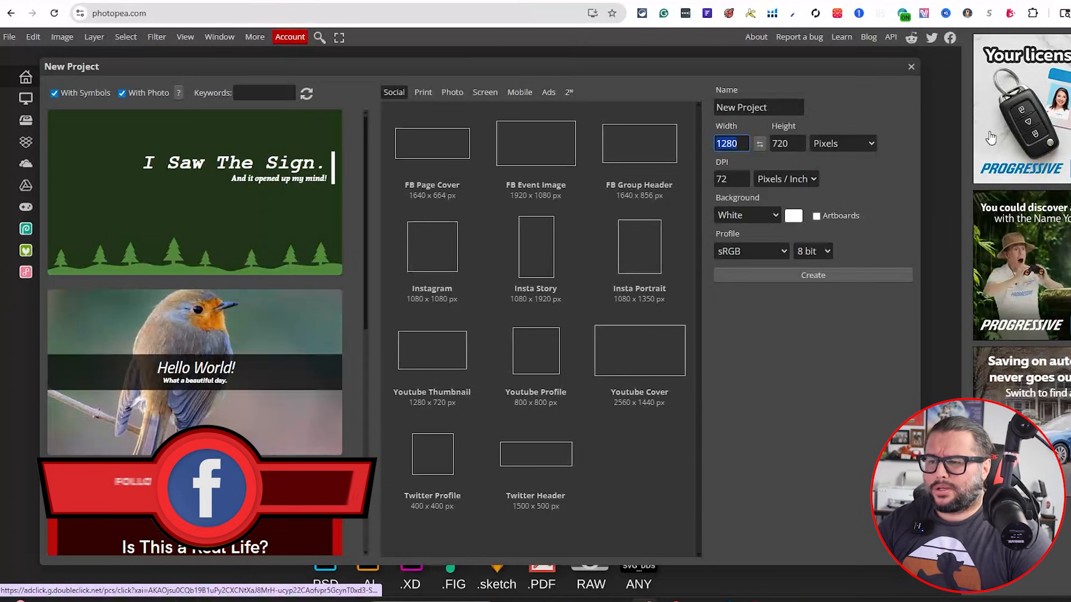
{"action": "type", "text": "4500"}
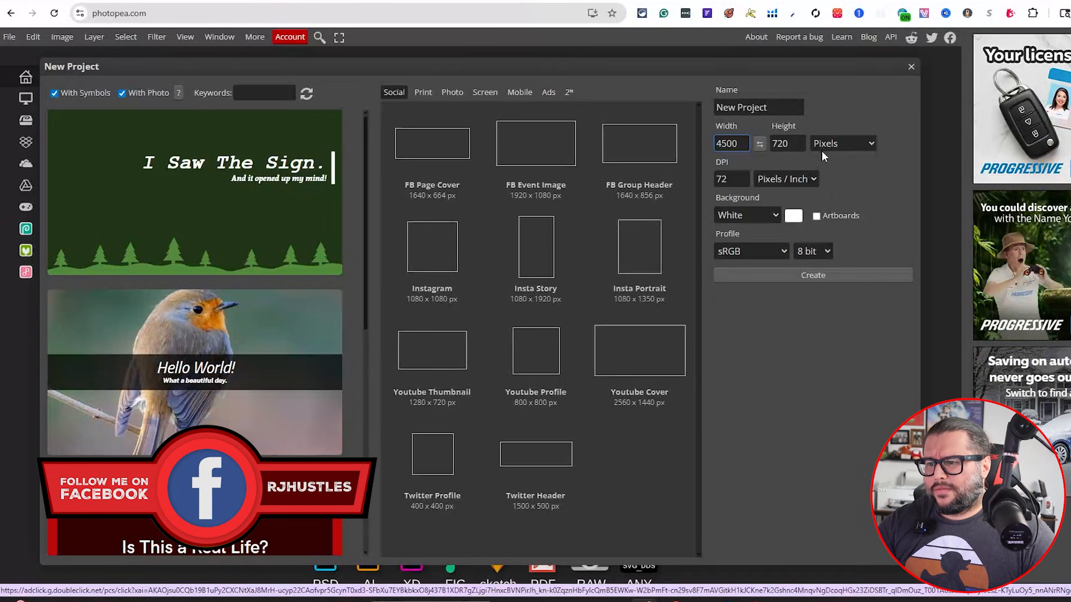
{"action": "left_click", "coordinate": [786, 147]}
{"action": "type", "text": "5400"}
{"action": "key", "text": "Tab"}
{"action": "key", "text": "Tab"}
{"action": "type", "text": "300"}
{"action": "left_click", "coordinate": [776, 217]}
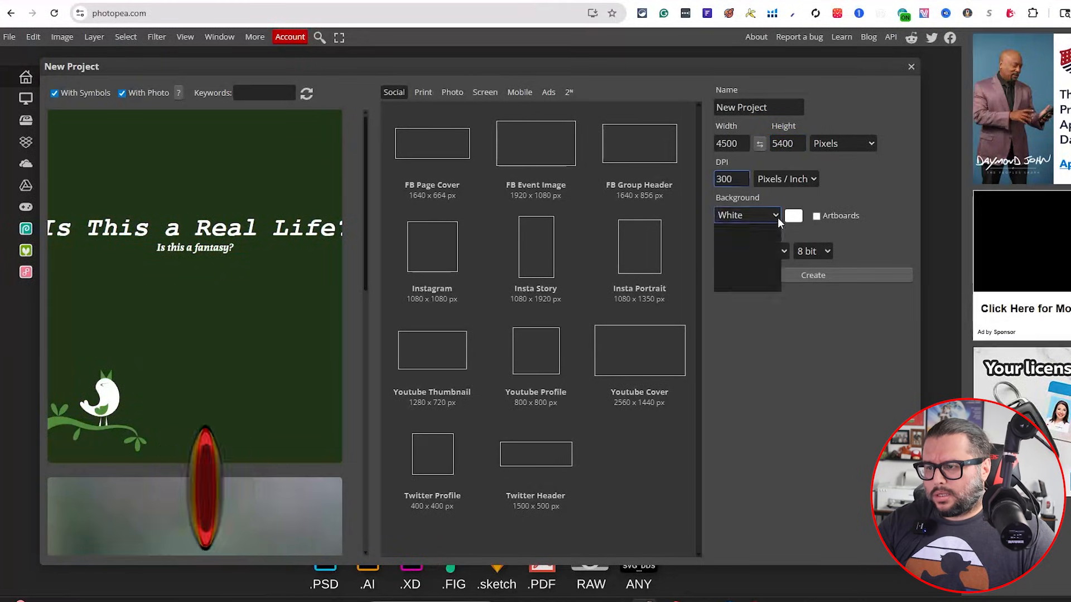
{"action": "left_click", "coordinate": [750, 244]}
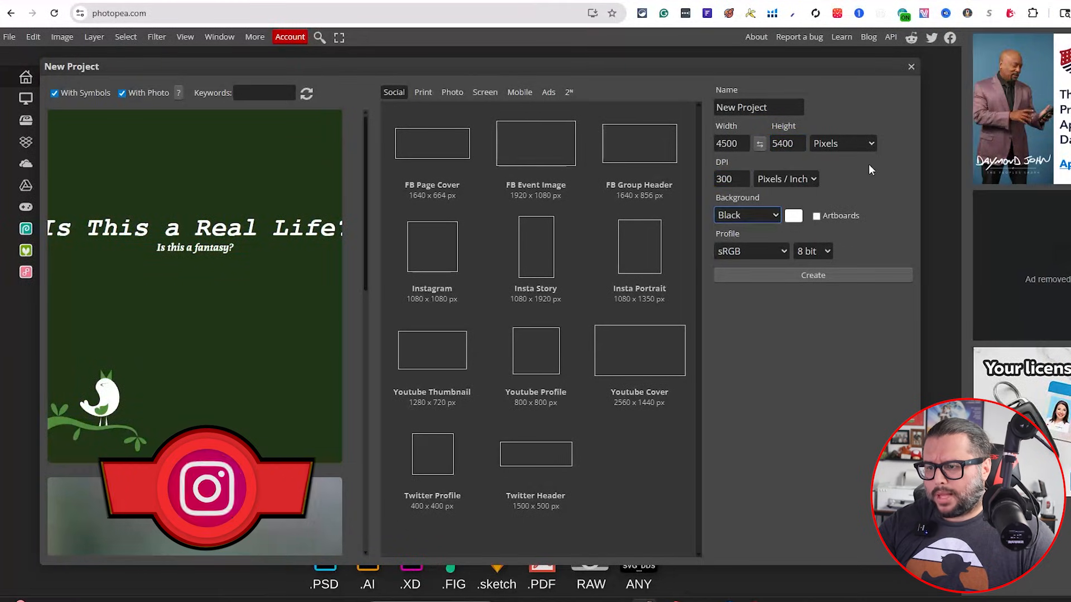
{"action": "left_click", "coordinate": [774, 277]}
Place the 'no ice please' design into the new canvas and confirm the placement
{"action": "left_click", "coordinate": [33, 37]}
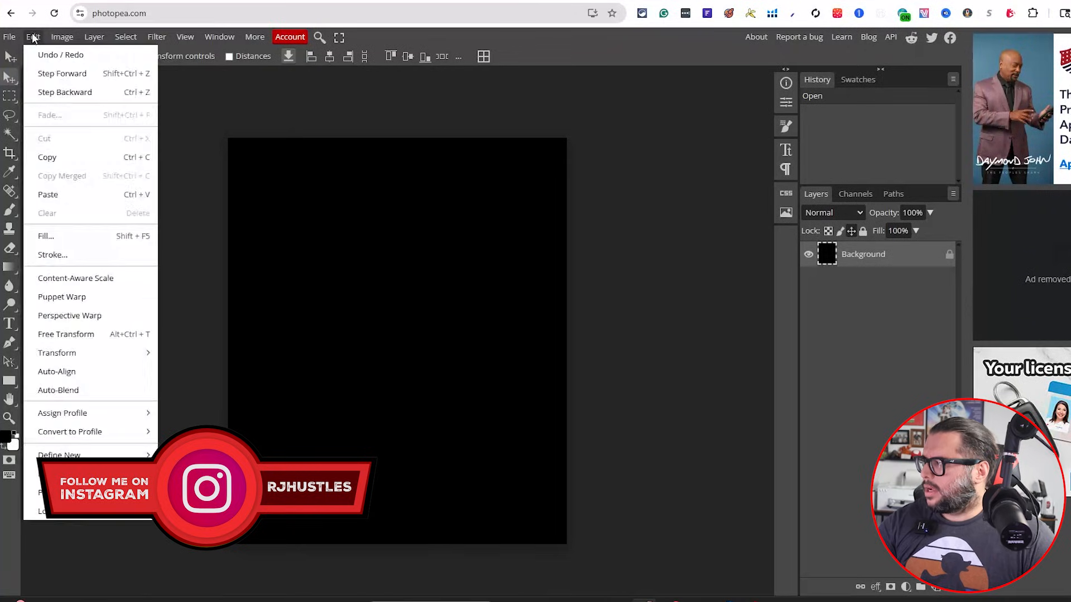
{"action": "mouse_move", "coordinate": [62, 37]}
{"action": "mouse_move", "coordinate": [11, 37]}
{"action": "left_click", "coordinate": [35, 92]}
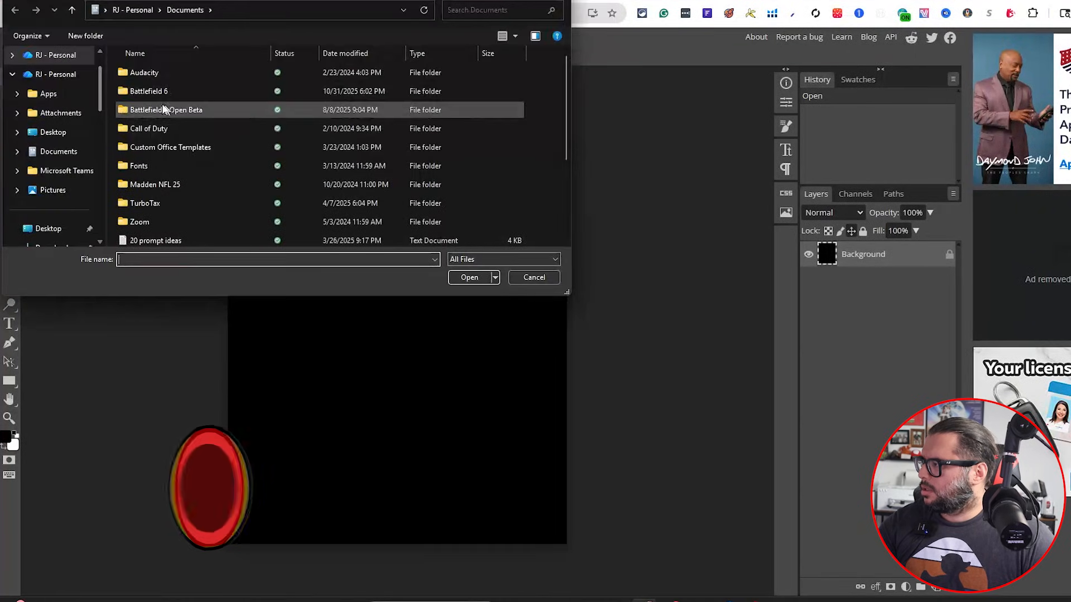
{"action": "left_click", "coordinate": [534, 277]}
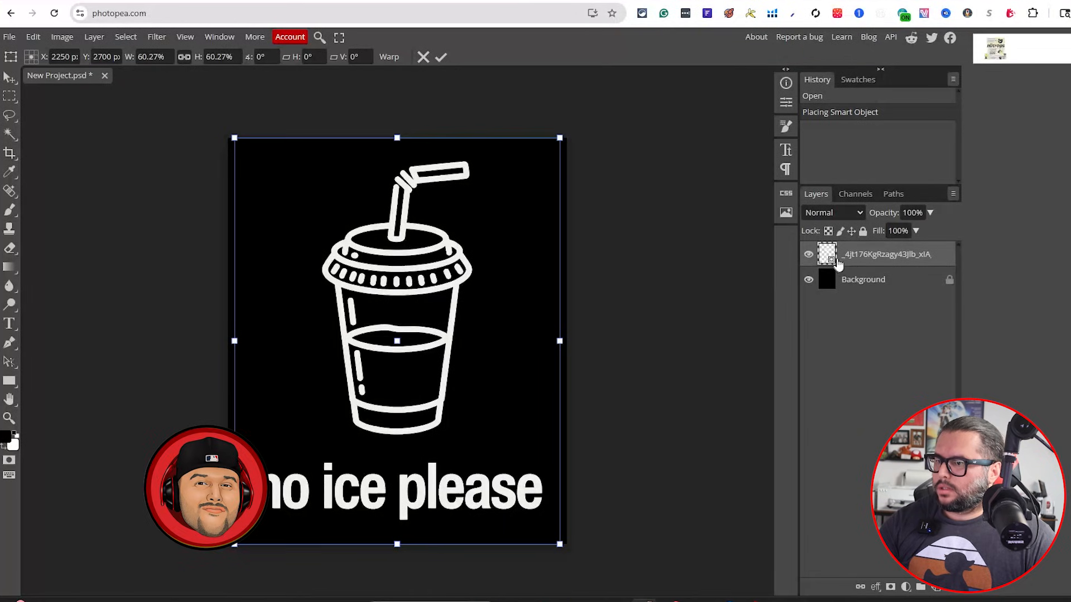
{"action": "key", "text": "Return"}
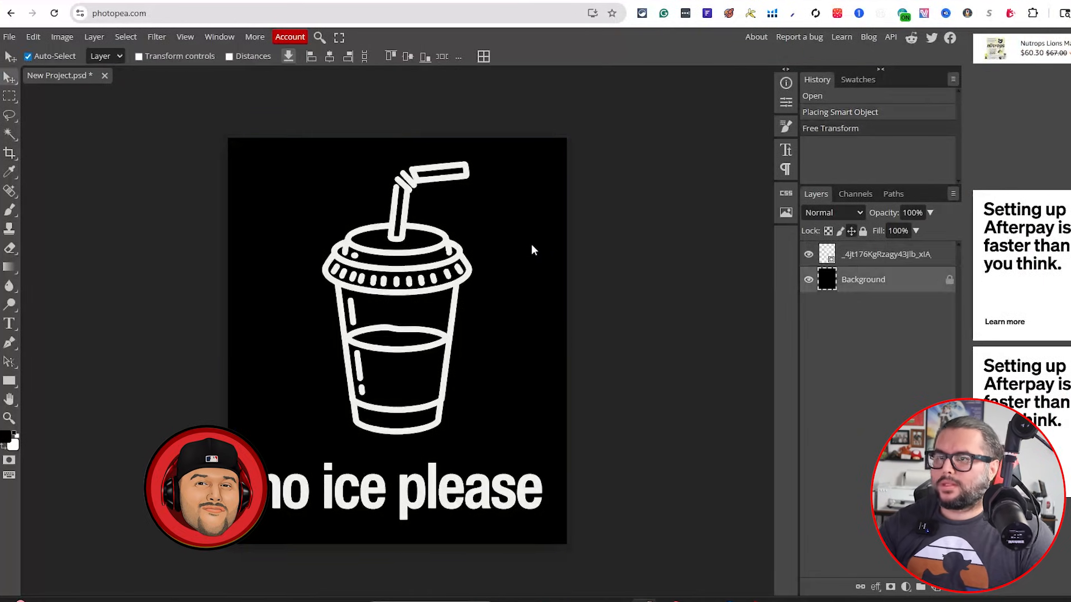
Nudge the 'no ice please' design slightly upward on the canvas
{"action": "left_click_drag", "start_coordinate": [394, 244], "coordinate": [396, 241]}
{"action": "left_click", "coordinate": [701, 239]}
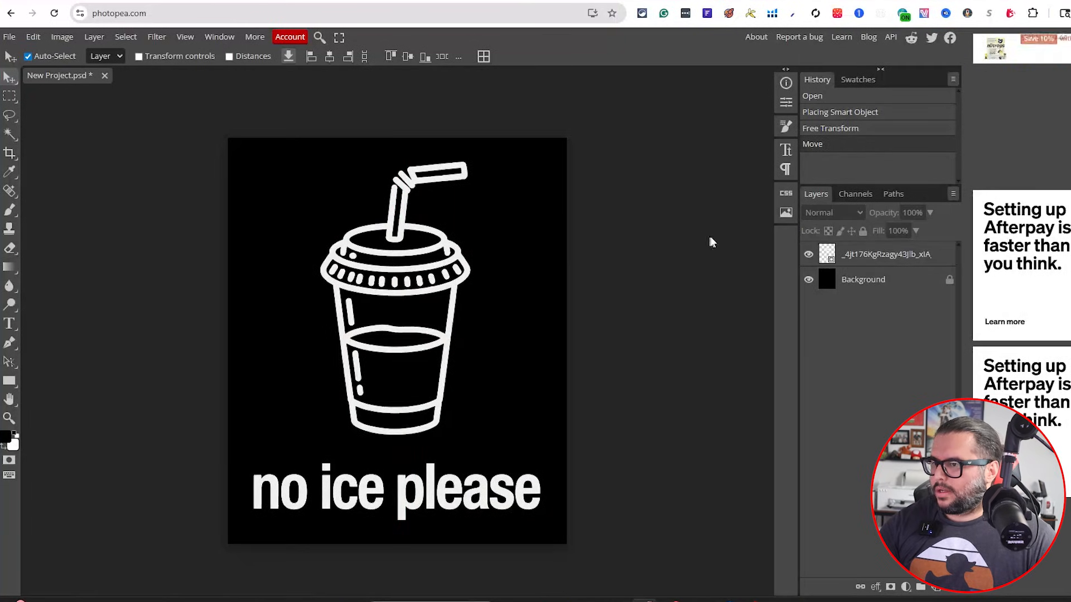
{"action": "left_click", "coordinate": [12, 37]}
{"action": "mouse_move", "coordinate": [61, 219]}
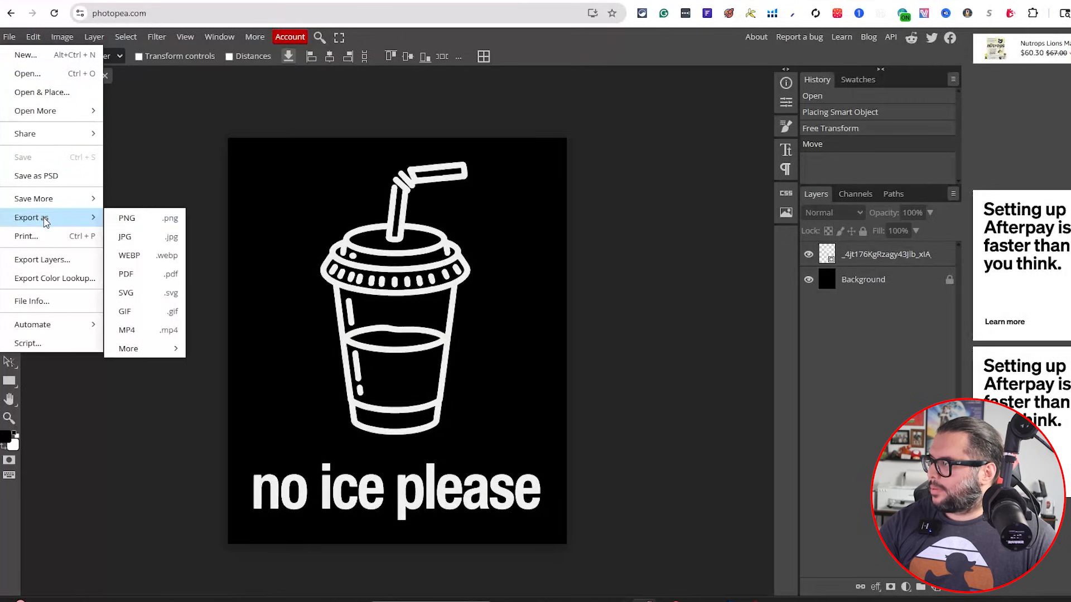
{"action": "left_click", "coordinate": [130, 222]}
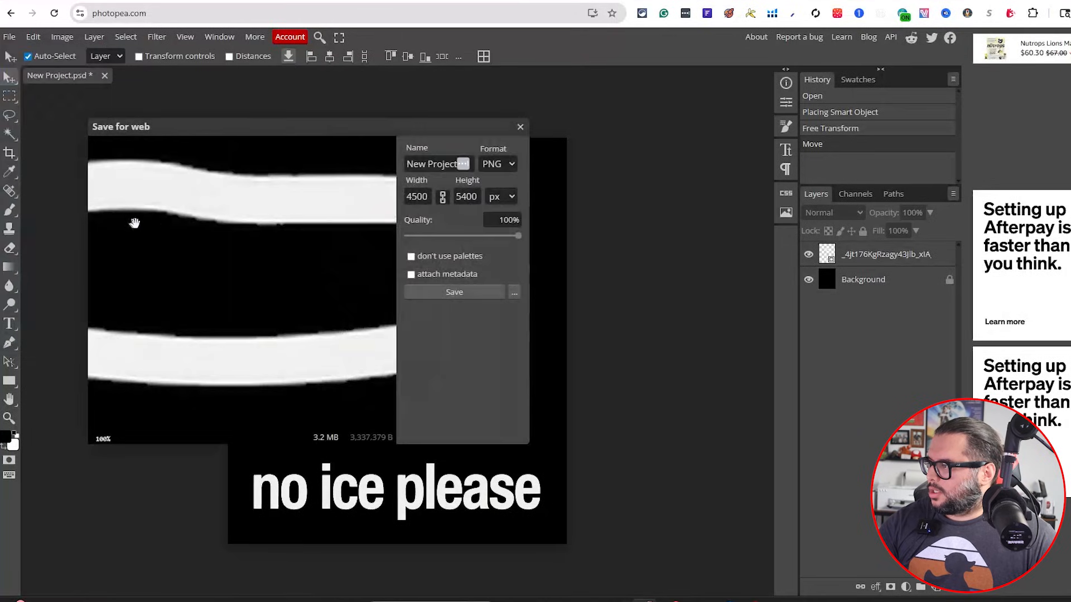
{"action": "left_click", "coordinate": [520, 127]}
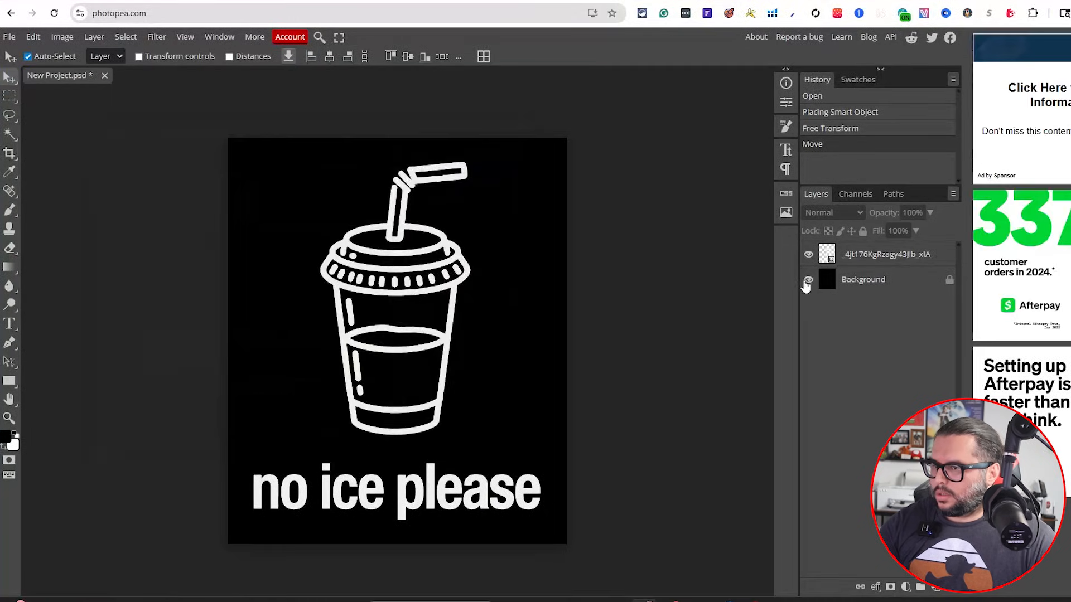
Hide the black background layer and export the canvas as a 4500 × 5400 PNG
{"action": "left_click", "coordinate": [808, 280]}
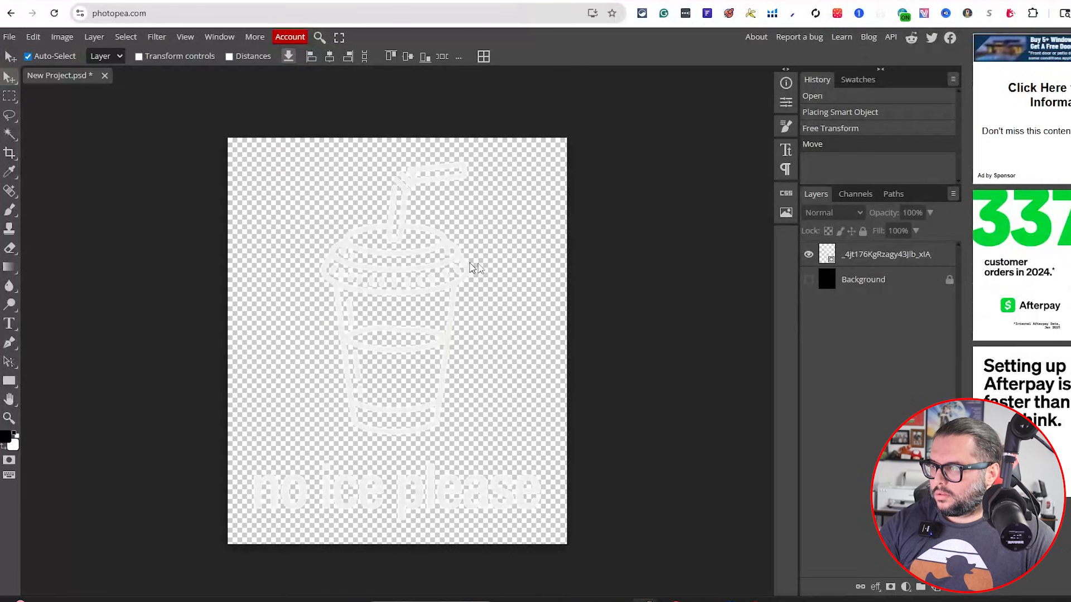
{"action": "left_click", "coordinate": [8, 37]}
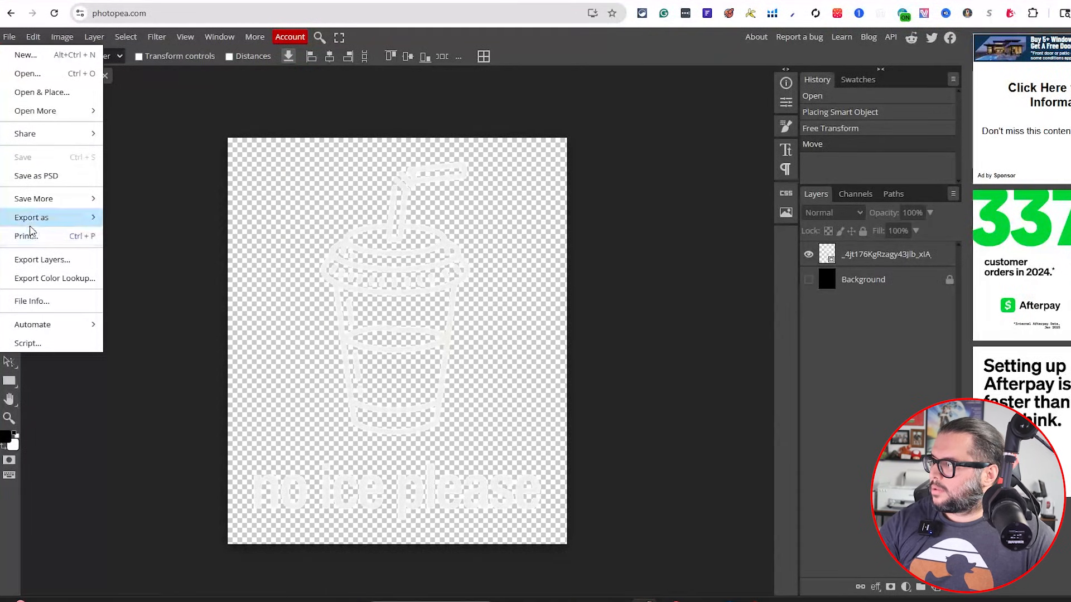
{"action": "mouse_move", "coordinate": [35, 221]}
{"action": "left_click", "coordinate": [140, 223]}
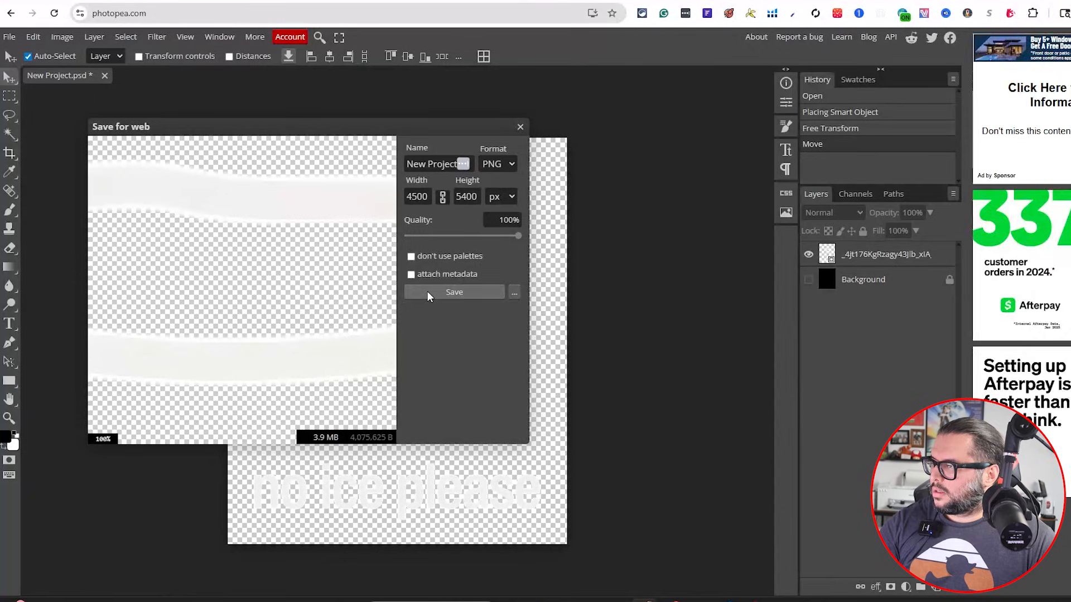
{"action": "left_click", "coordinate": [462, 297]}
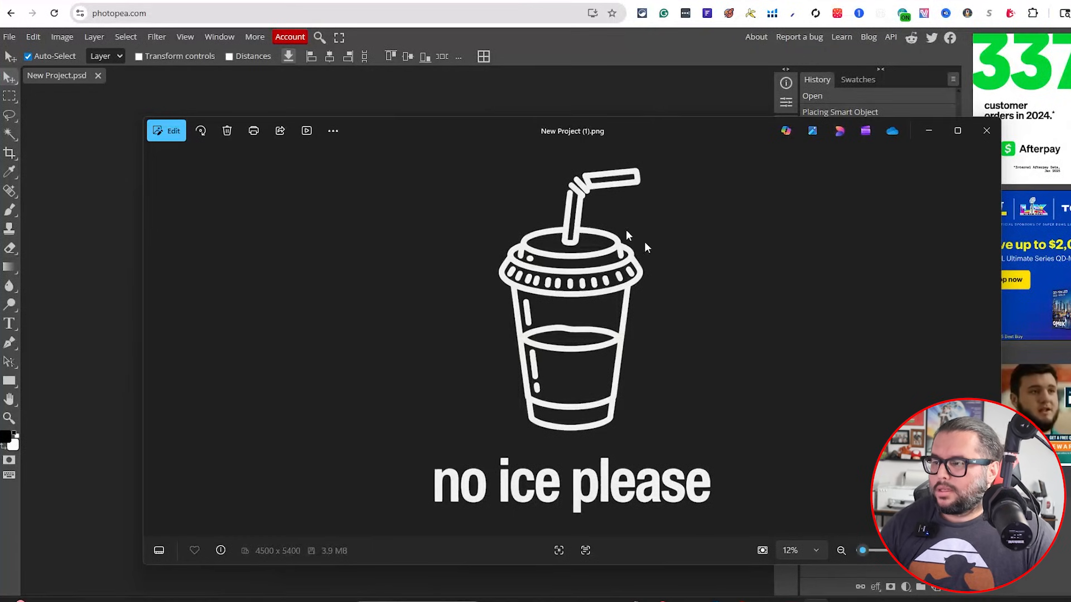
{"action": "left_click", "coordinate": [928, 131]}
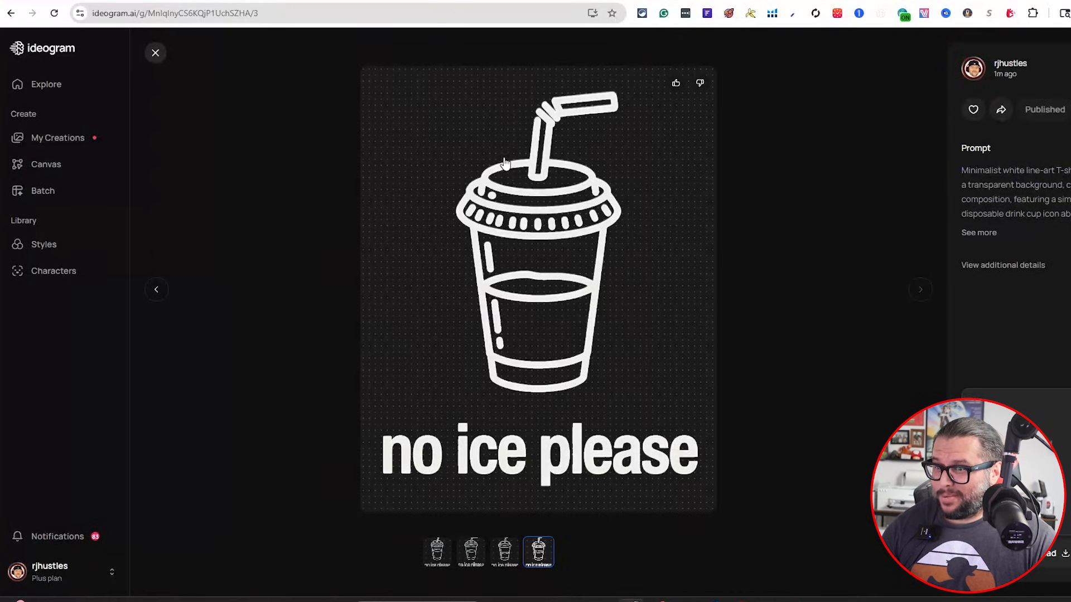
Return to Ideogram, check the capybara prompt in the spreadsheet, and regenerate images from the Mardi Gras capybara prompt
{"action": "left_click", "coordinate": [155, 55]}
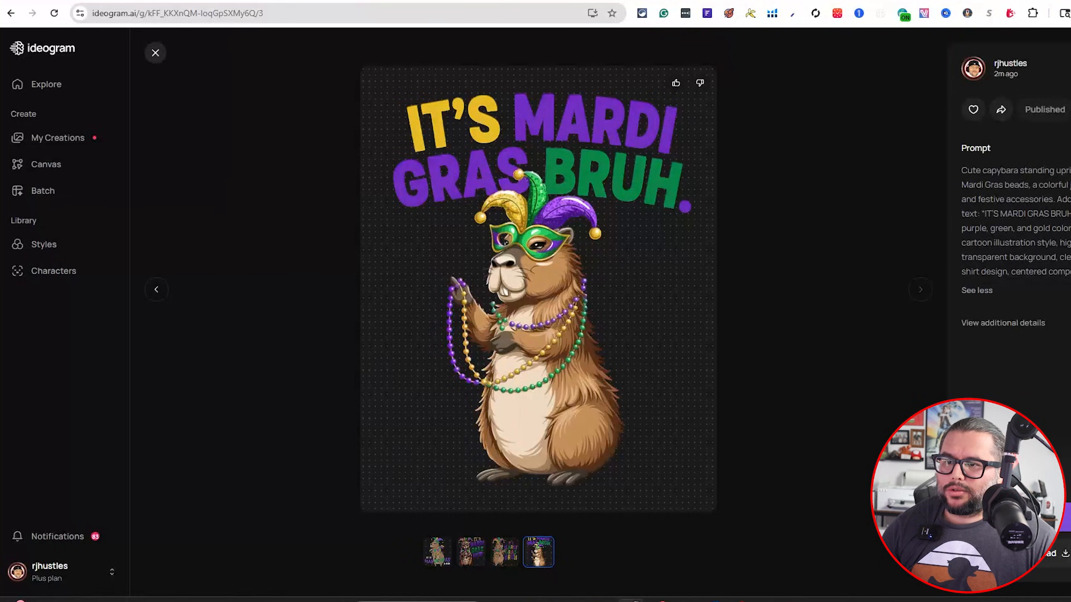
{"action": "left_click", "coordinate": [156, 55]}
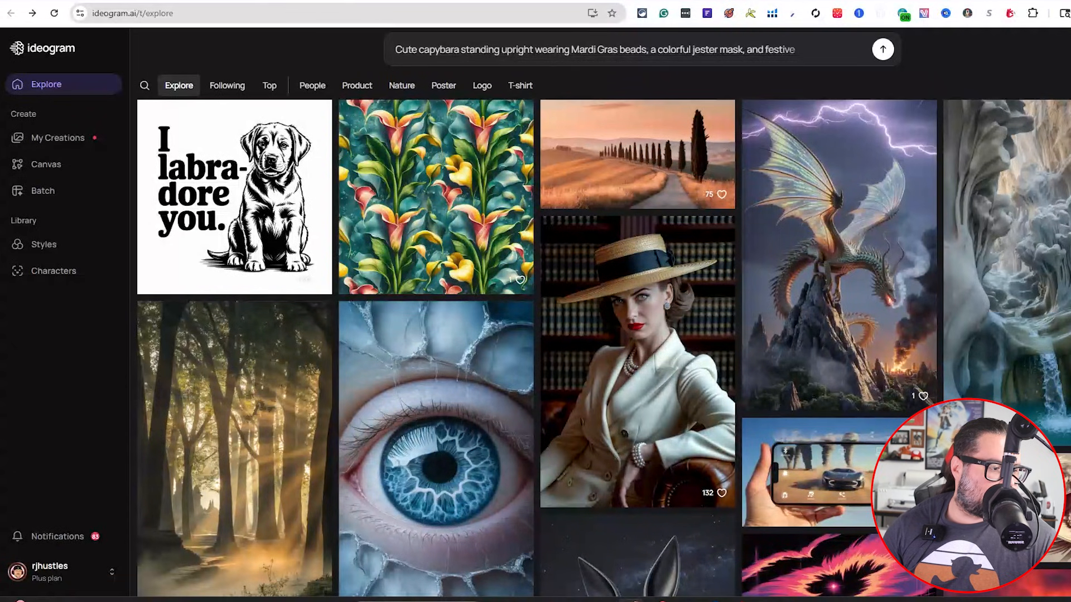
{"action": "key", "text": "alt+Tab"}
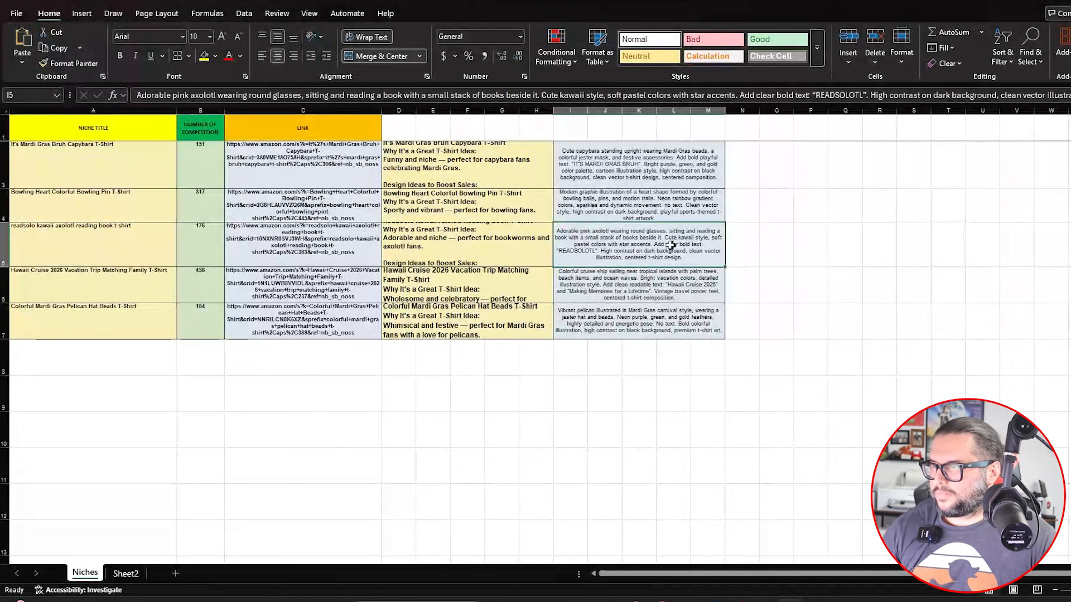
{"action": "left_click", "coordinate": [613, 177]}
{"action": "triple_click", "coordinate": [429, 99]}
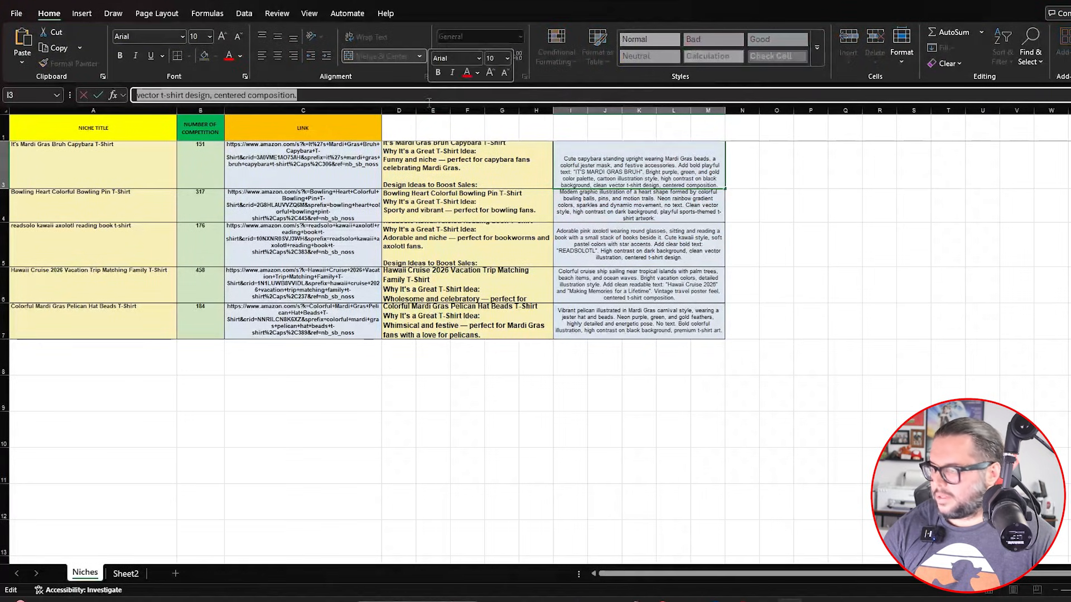
{"action": "key", "text": "alt+Tab"}
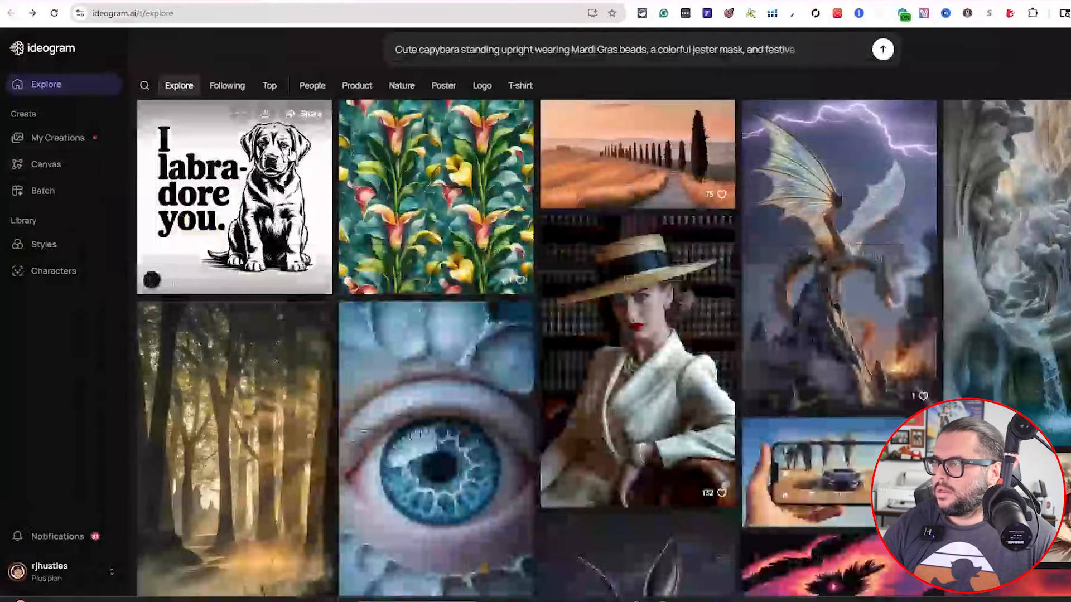
{"action": "left_click", "coordinate": [507, 63]}
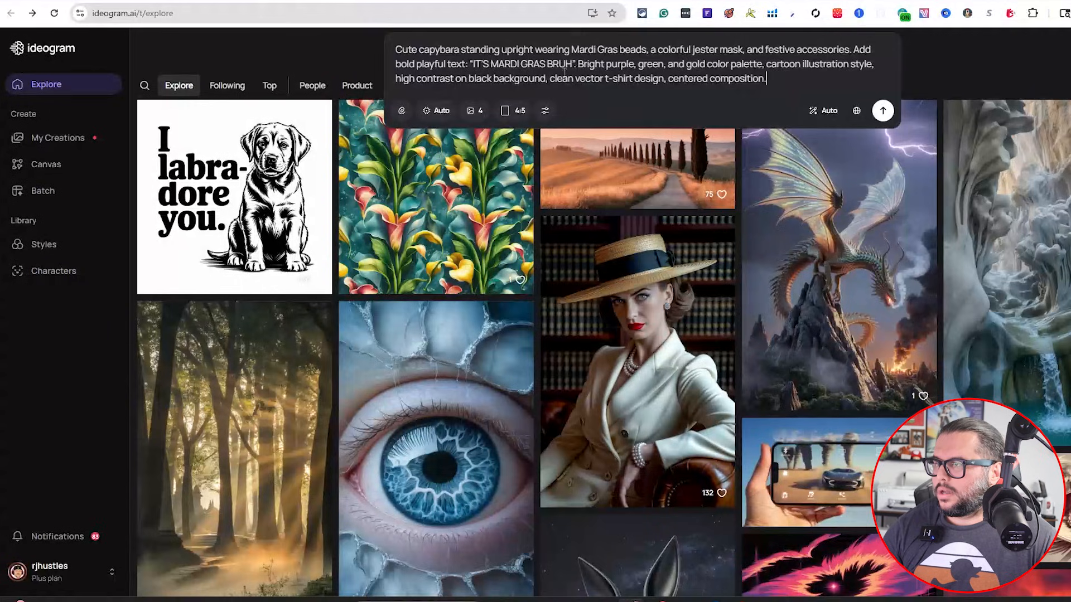
{"action": "left_click", "coordinate": [882, 112]}
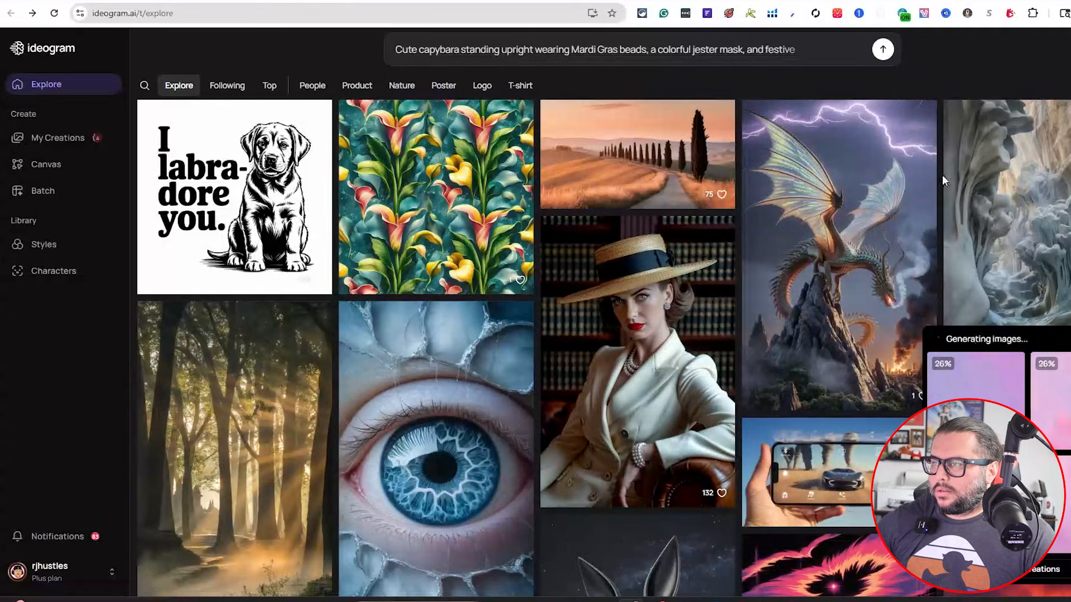
Open the new Mardi Gras capybara results and compare the four variations
{"action": "left_click", "coordinate": [992, 397]}
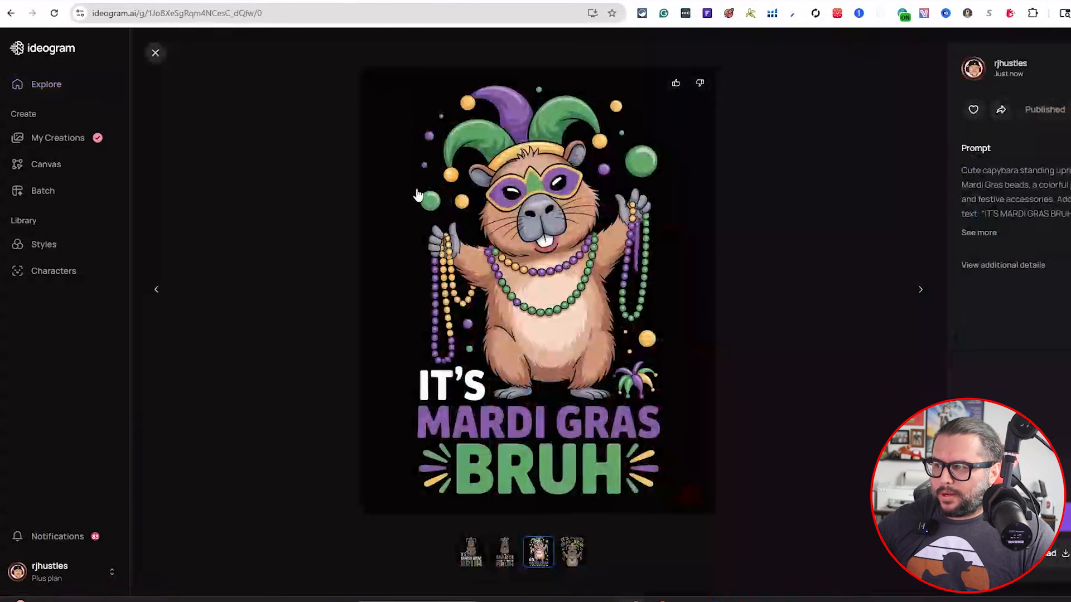
{"action": "left_click", "coordinate": [505, 558]}
{"action": "left_click", "coordinate": [507, 557]}
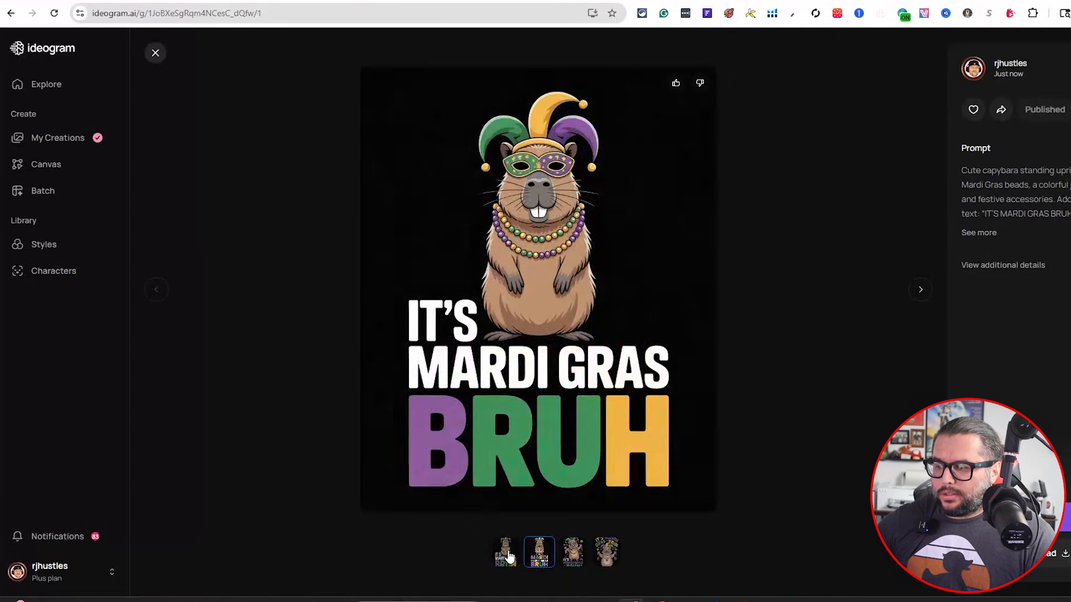
{"action": "left_click", "coordinate": [613, 554]}
{"action": "left_click", "coordinate": [573, 554]}
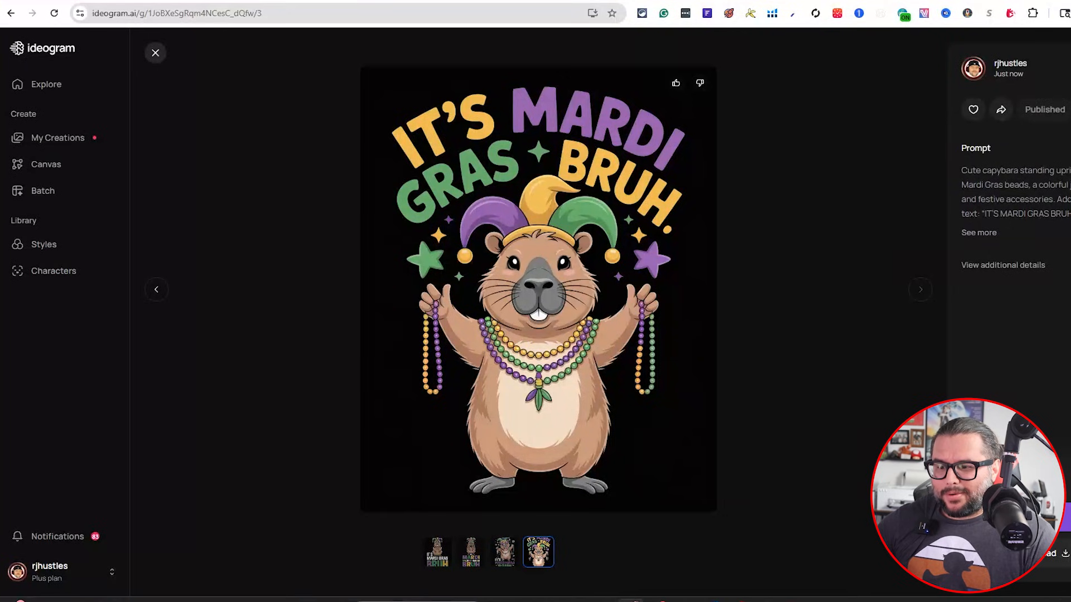
Open the capybara design in the image editor and request 'add this to a tshirt mockup'
{"action": "left_click", "coordinate": [1057, 553]}
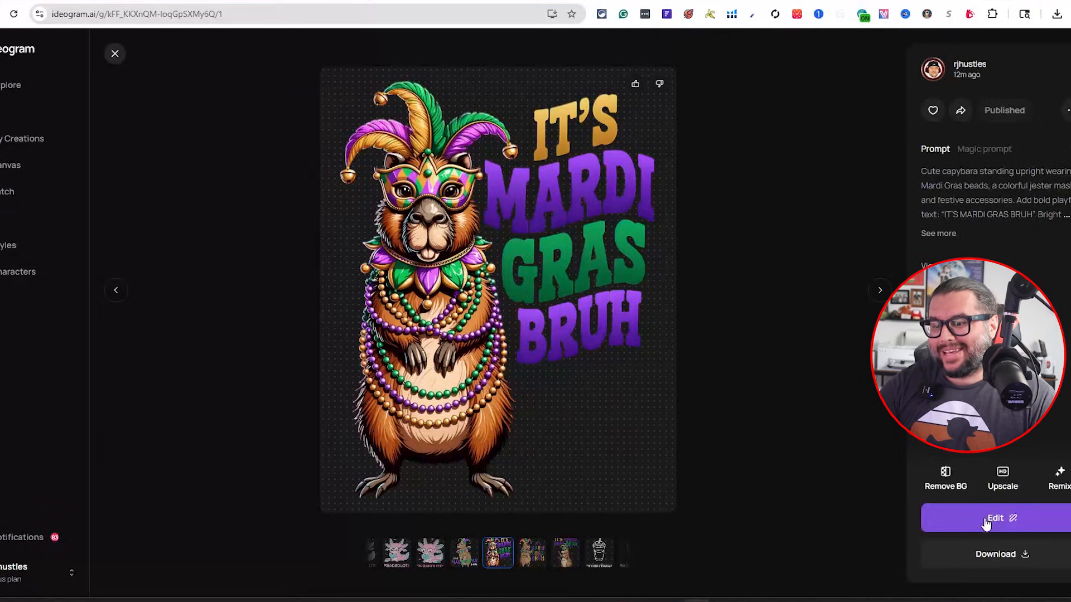
{"action": "left_click", "coordinate": [1004, 524]}
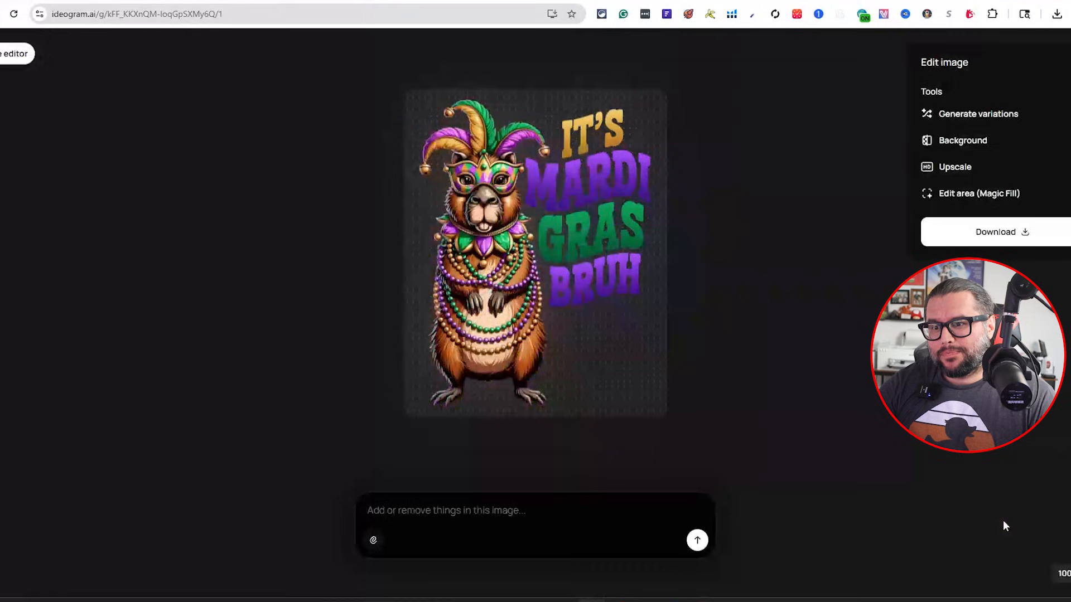
{"action": "type", "text": "add this tyo"}
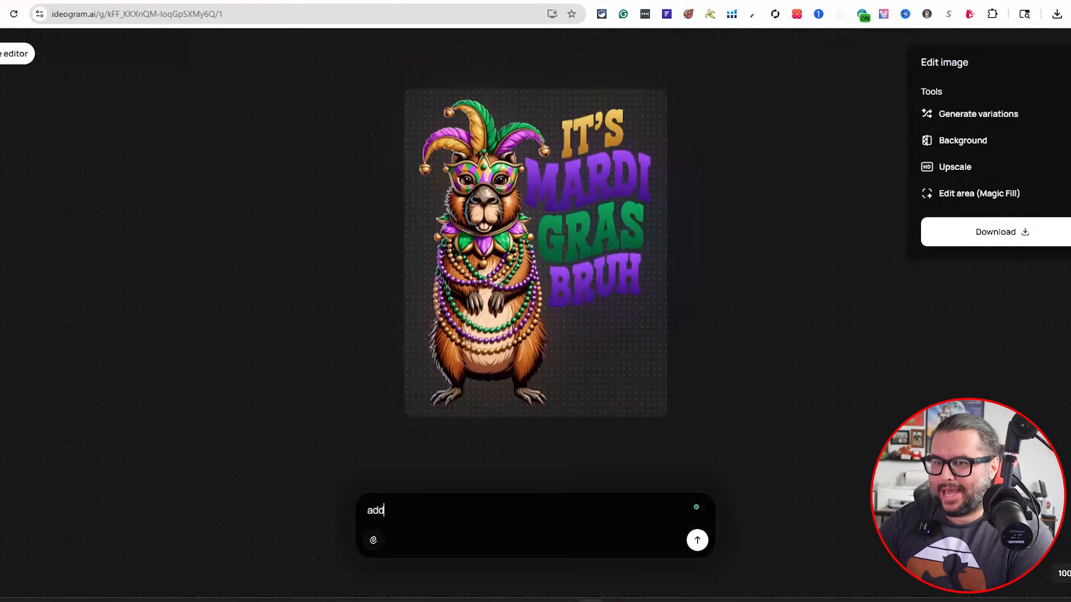
{"action": "key", "text": "BackSpace"}
{"action": "key", "text": "BackSpace"}
{"action": "type", "text": "o a tshirt mockup"}
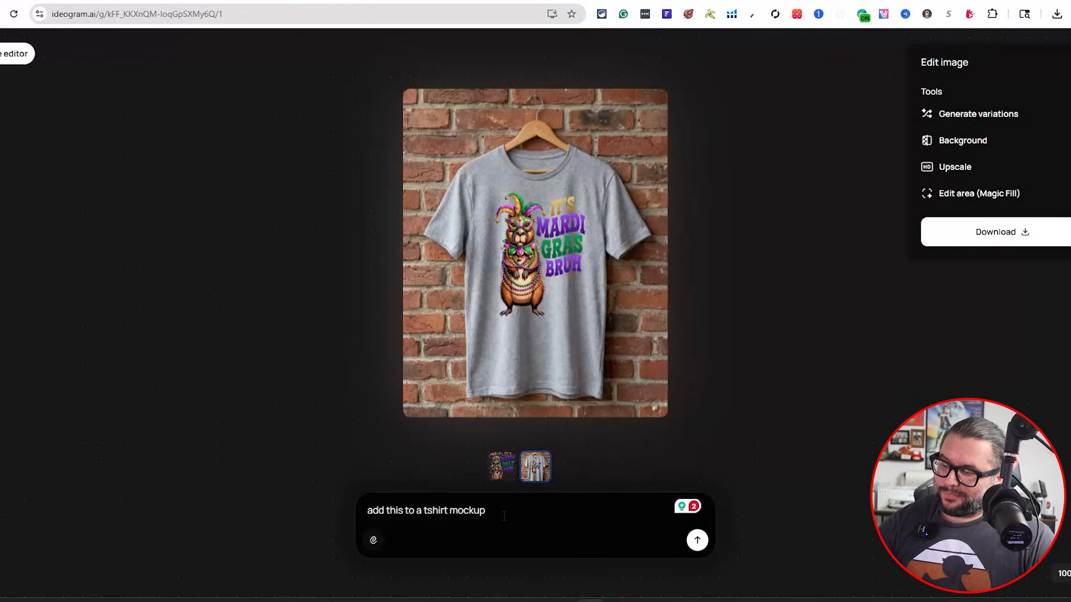
Switch between the original design and the T-shirt mockup thumbnails to compare them
{"action": "left_click_drag", "start_coordinate": [504, 516], "coordinate": [359, 509]}
{"action": "left_click", "coordinate": [528, 516]}
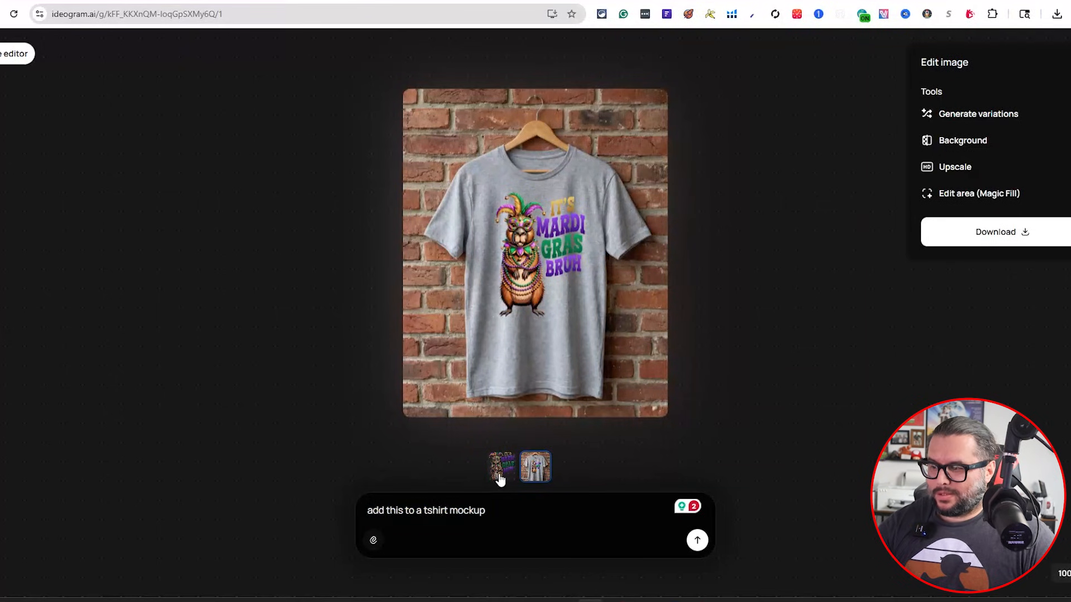
{"action": "left_click", "coordinate": [541, 475]}
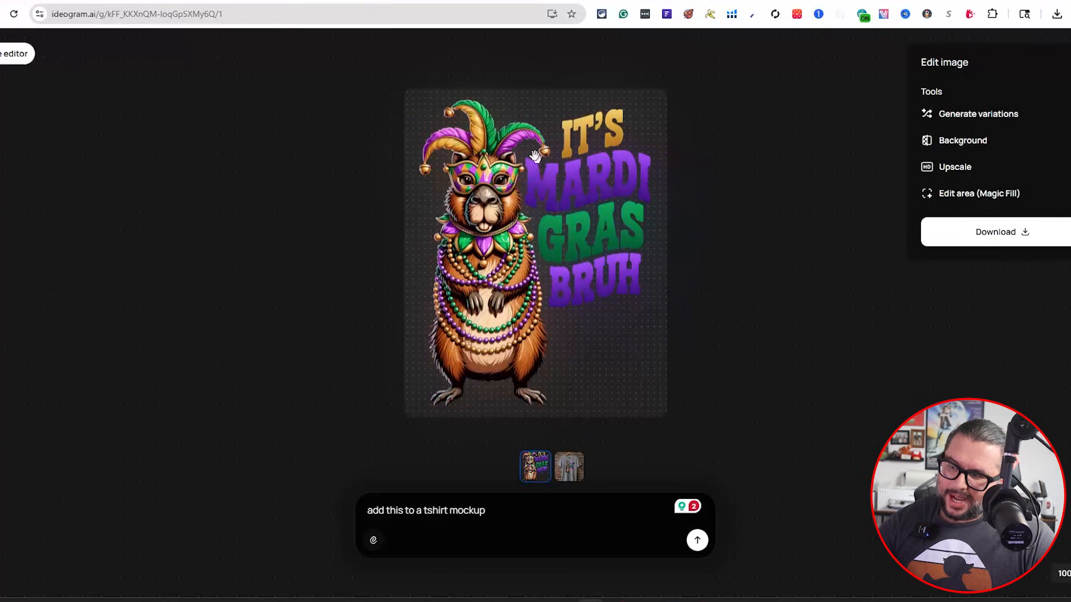
{"action": "left_click", "coordinate": [560, 476]}
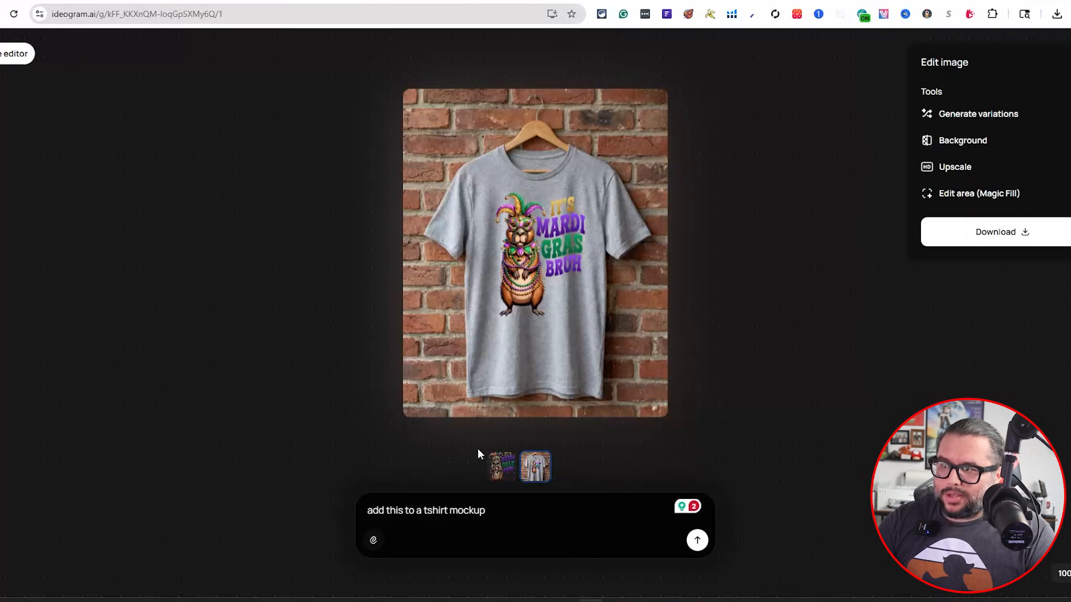
{"action": "left_click", "coordinate": [510, 464]}
{"action": "left_click", "coordinate": [570, 468]}
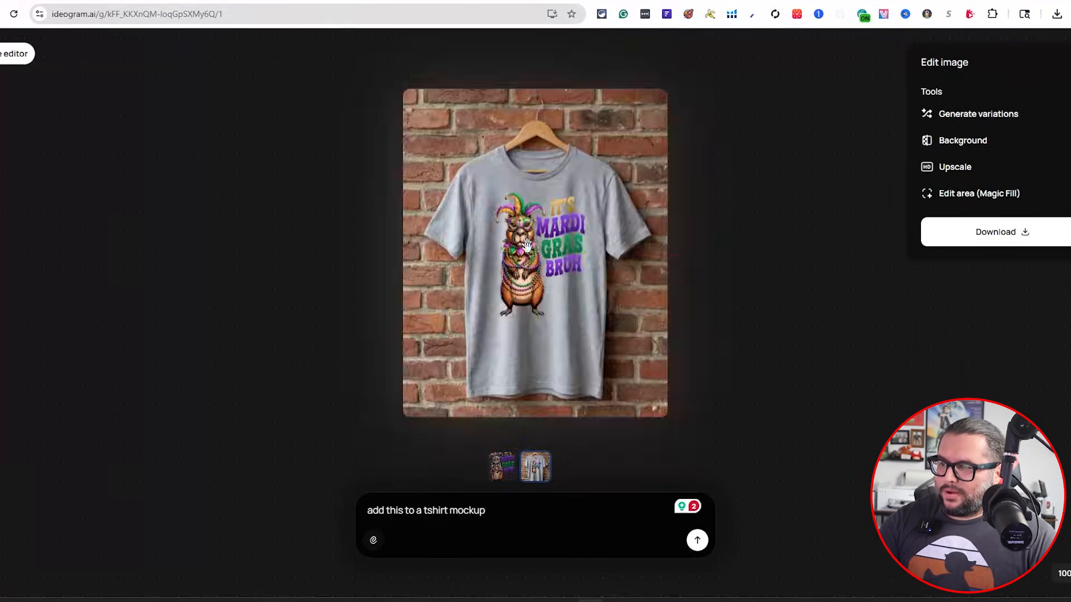
Prompt the editor with 'Now put the tshirt on a person'
{"action": "left_click_drag", "start_coordinate": [504, 519], "coordinate": [377, 502]}
{"action": "type", "text": "Now put the tshirt on a person"}
{"action": "key", "text": "Return"}
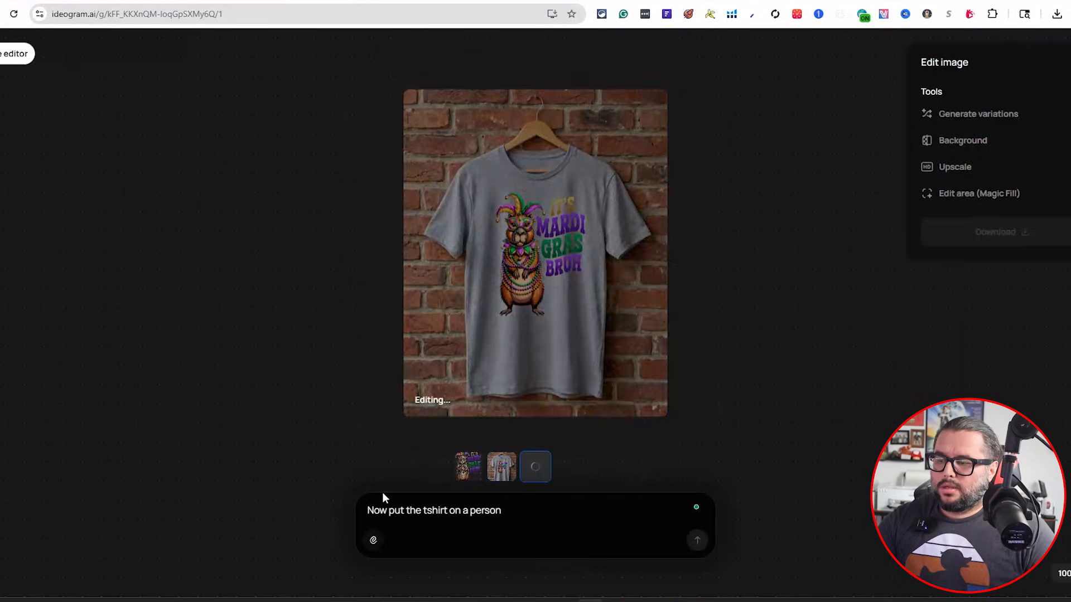
Replace the prompt with 'I want a black tshirt mockup' and submit it
{"action": "triple_click", "coordinate": [470, 509]}
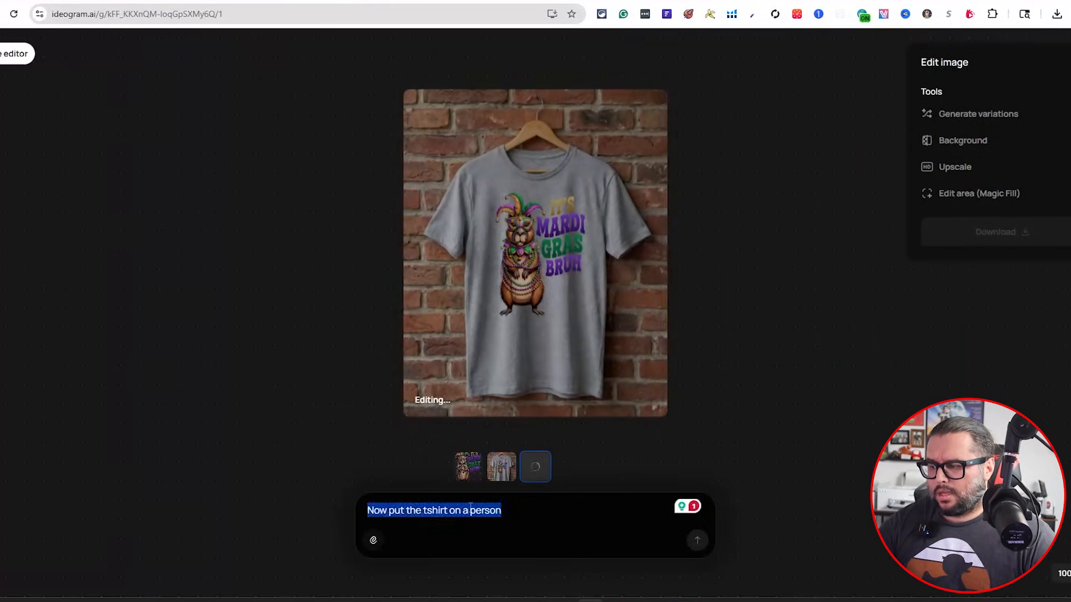
{"action": "key", "text": "BackSpace"}
{"action": "type", "text": "I want a"}
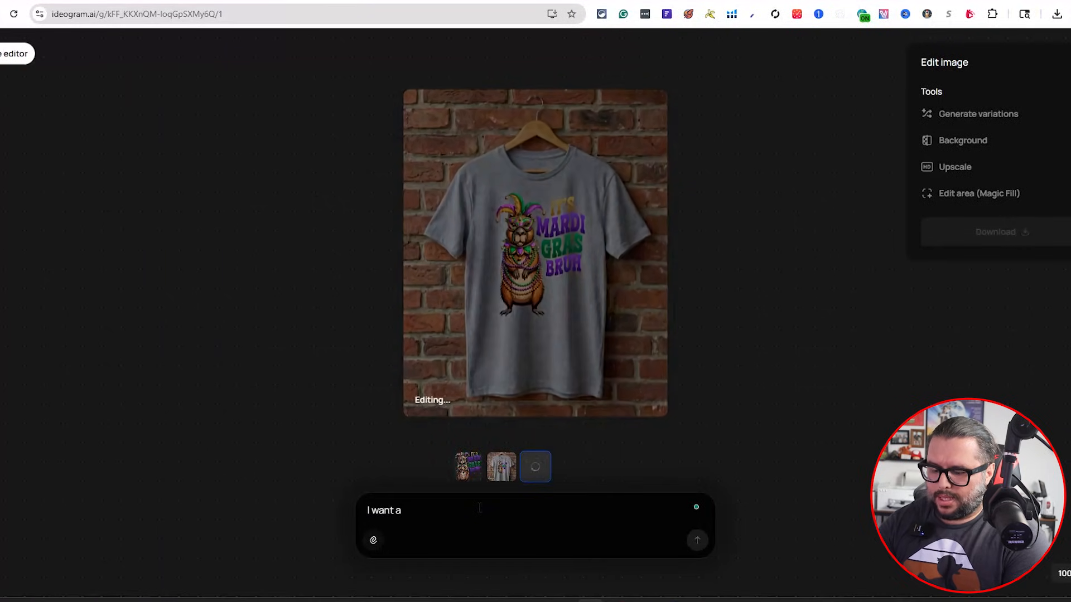
{"action": "type", "text": " black tshirt"}
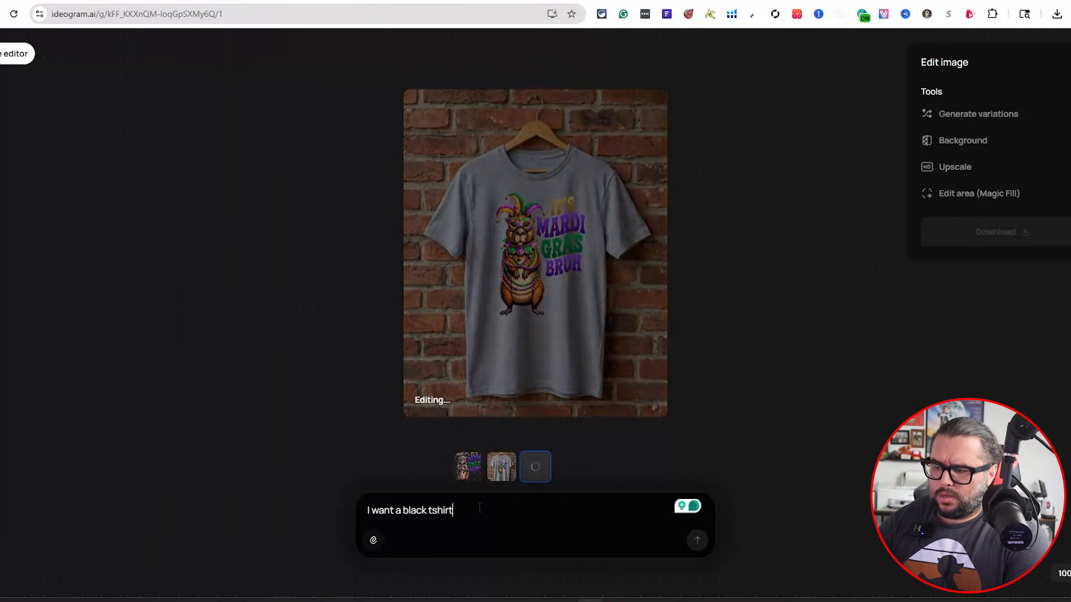
{"action": "type", "text": " mockup"}
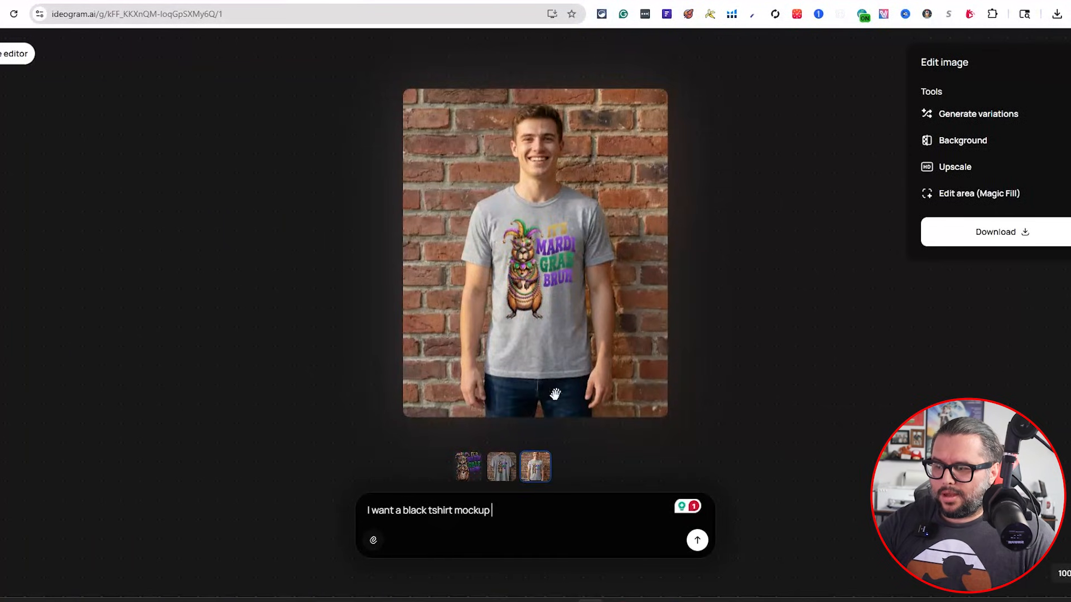
{"action": "left_click", "coordinate": [697, 540]}
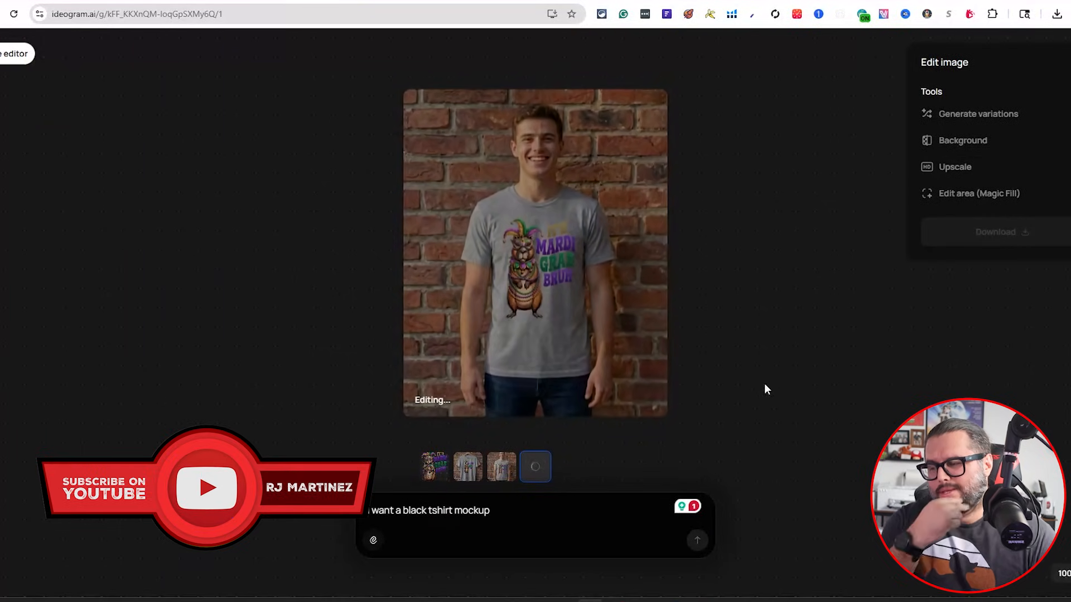
Download the black T-shirt mockup on the person, upscaled to 2K
{"action": "triple_click", "coordinate": [513, 519]}
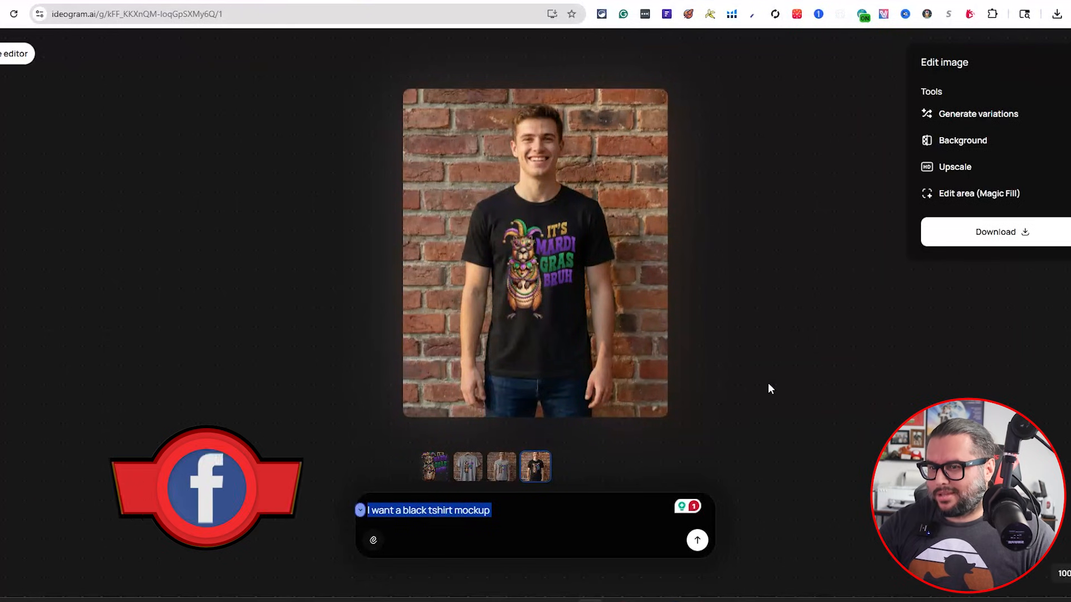
{"action": "left_click", "coordinate": [1027, 237]}
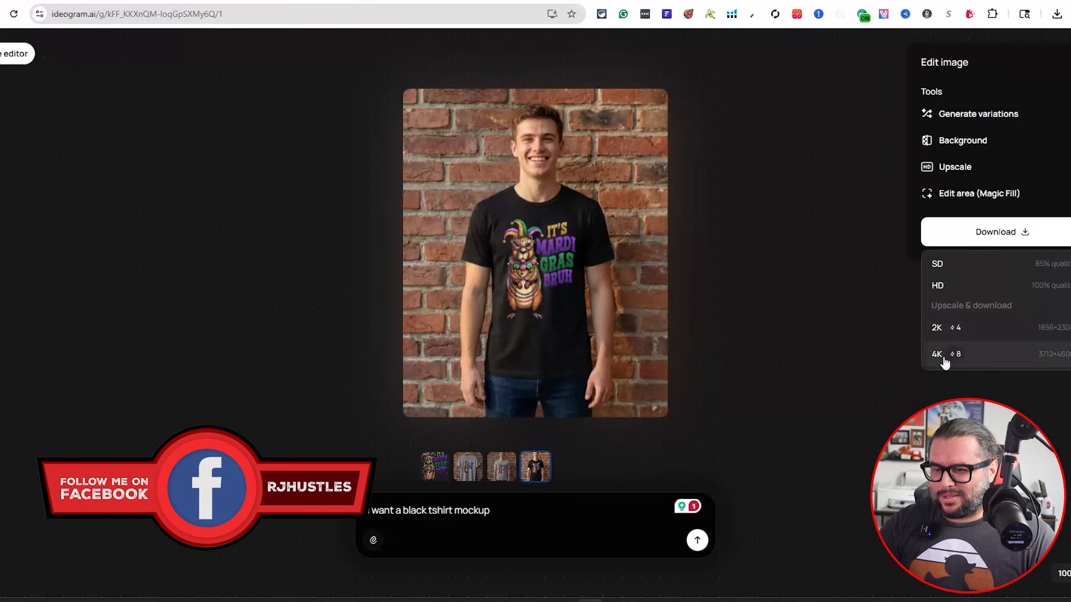
{"action": "left_click", "coordinate": [937, 329]}
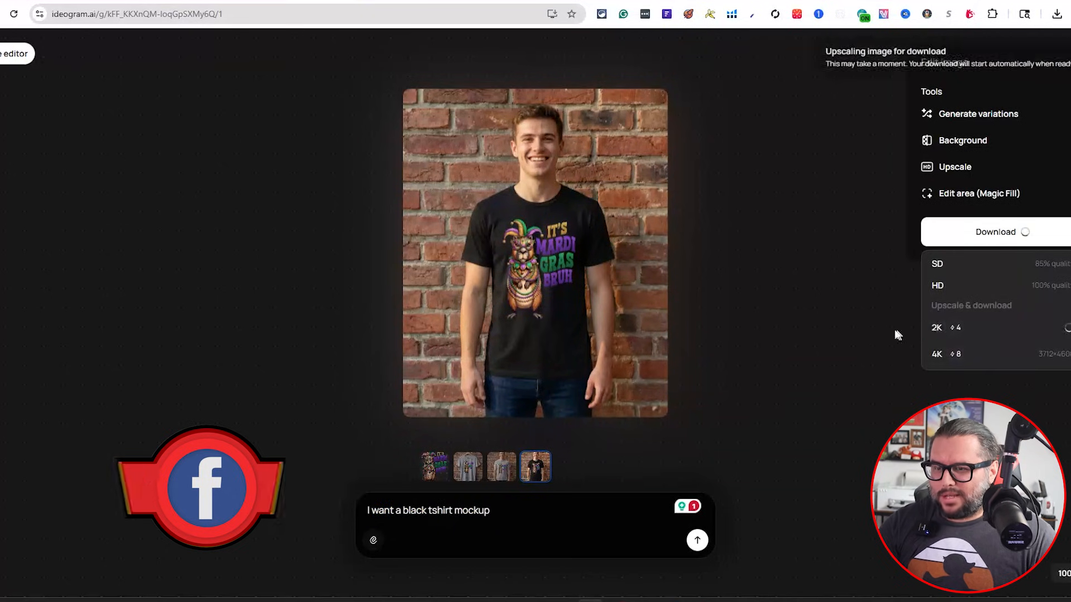
Select the grey T-shirt mockup on the person and download it upscaled to 2K
{"action": "left_click", "coordinate": [501, 470]}
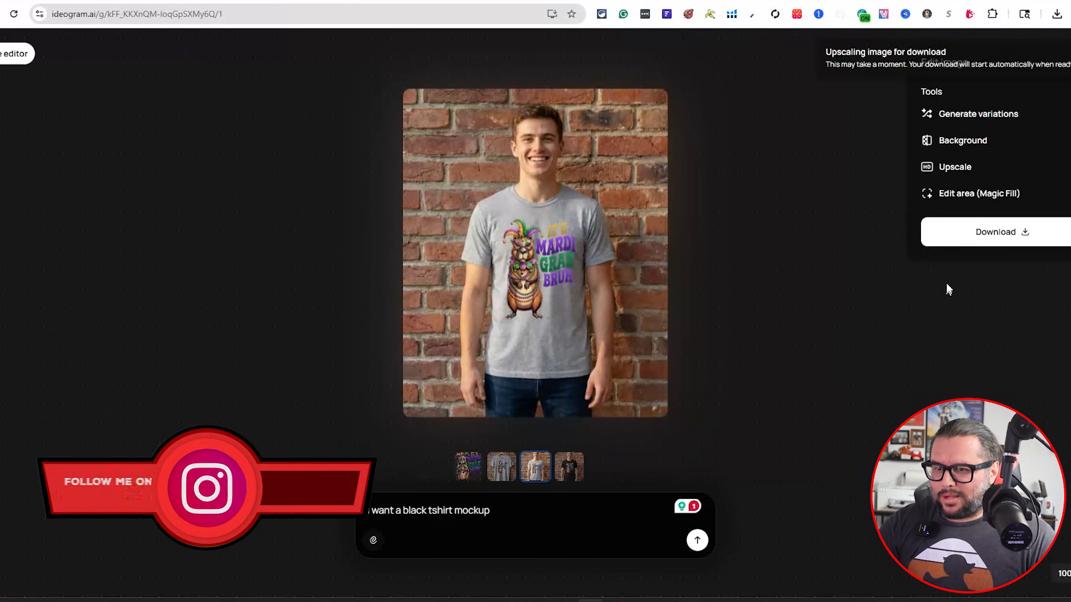
{"action": "left_click", "coordinate": [998, 236]}
{"action": "left_click", "coordinate": [946, 338]}
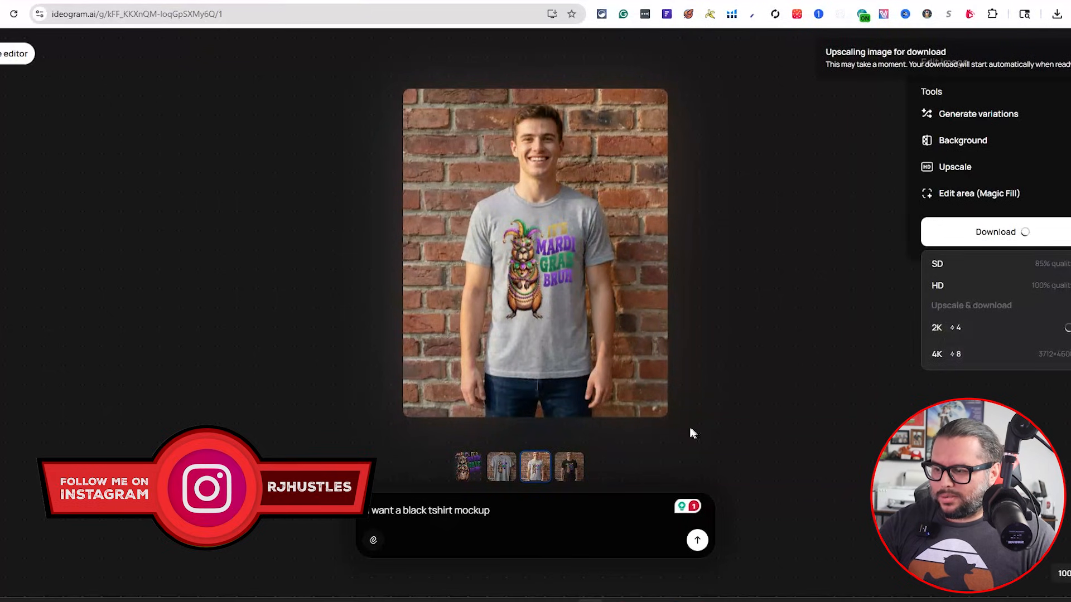
Select the grey T-shirt-on-hanger mockup and download it upscaled to 2K
{"action": "left_click", "coordinate": [500, 469]}
{"action": "left_click", "coordinate": [963, 239]}
{"action": "left_click", "coordinate": [944, 335]}
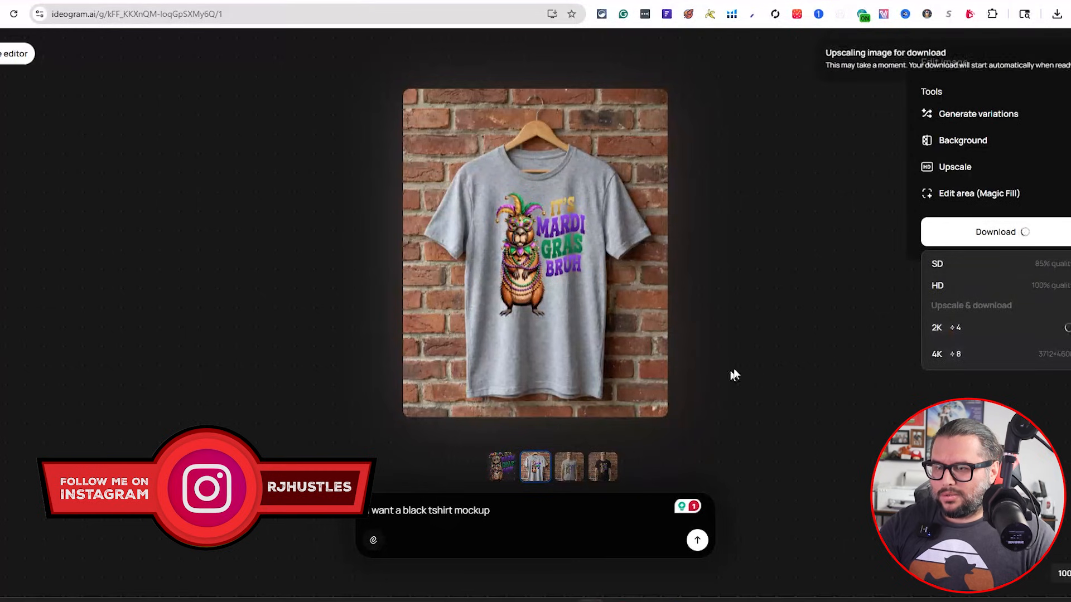
Open the downloaded mockup images in the photo viewer to inspect them
{"action": "left_click", "coordinate": [832, 314]}
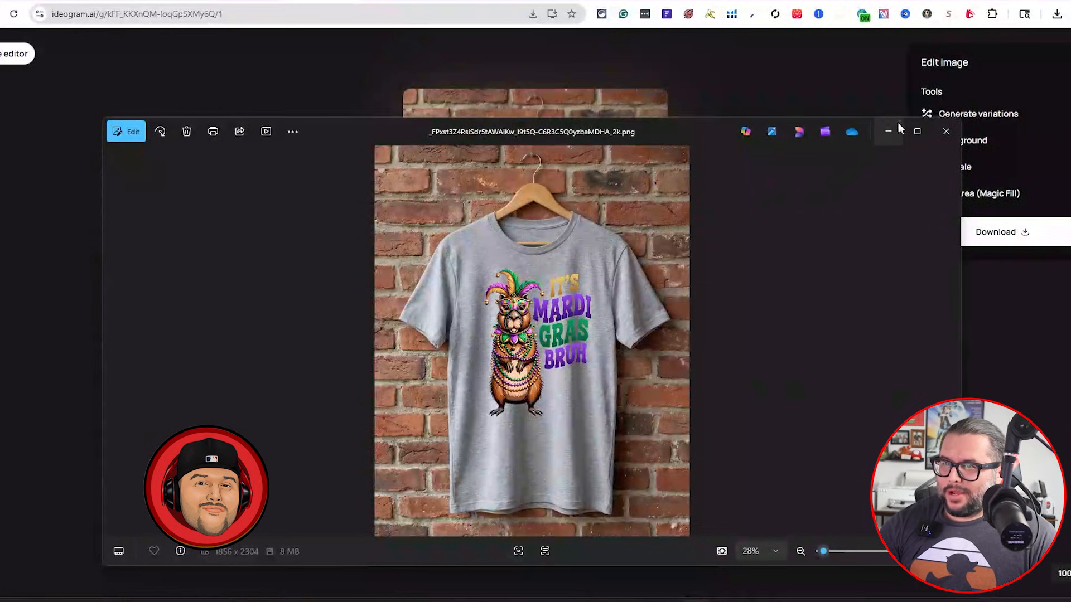
{"action": "left_click", "coordinate": [917, 132]}
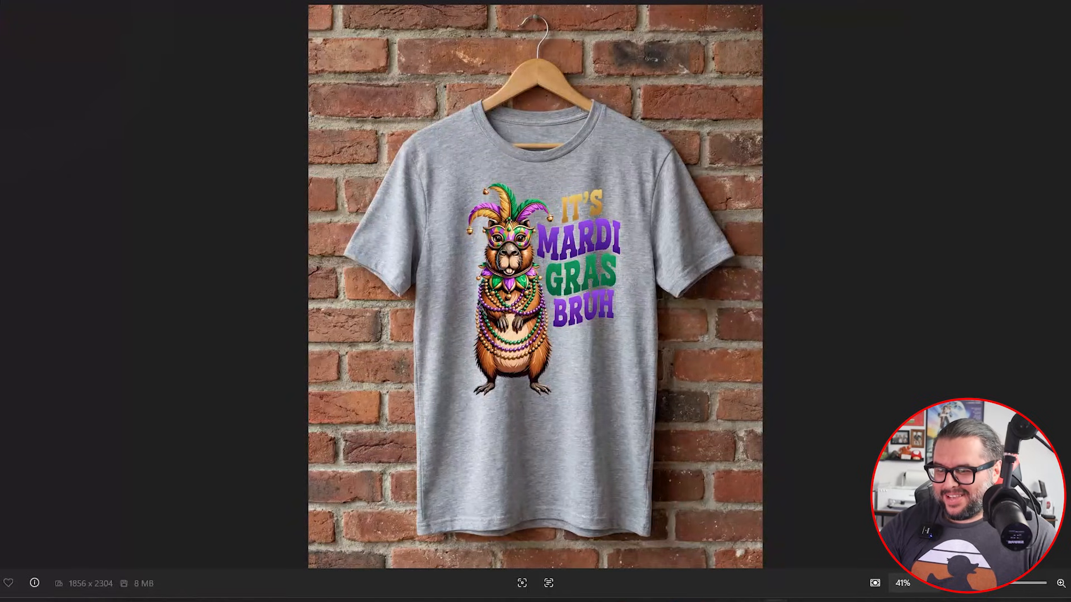
{"action": "left_click", "coordinate": [774, 549]}
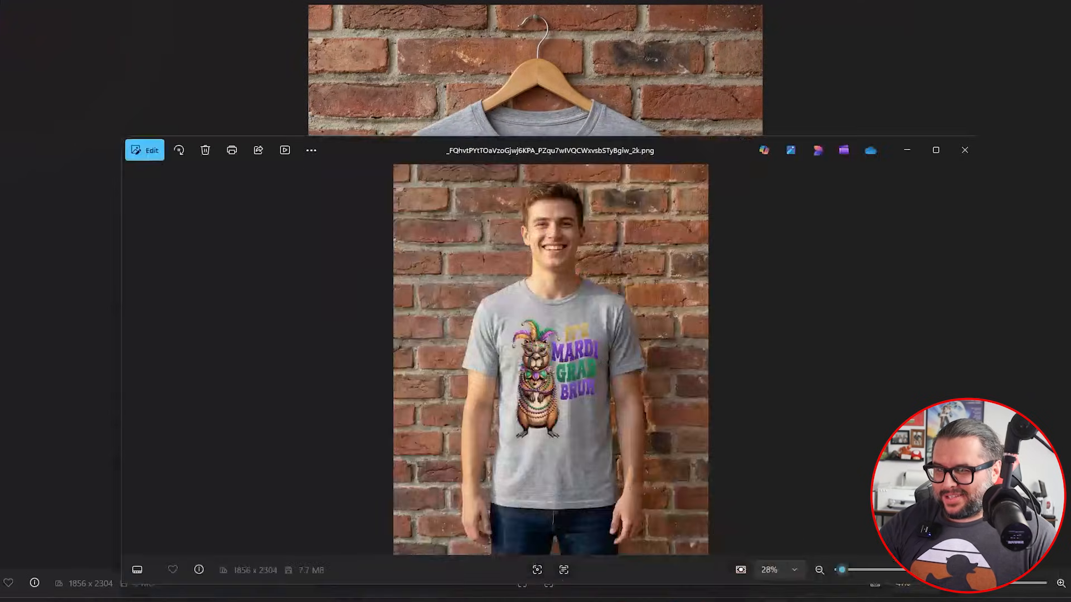
{"action": "left_click", "coordinate": [936, 151]}
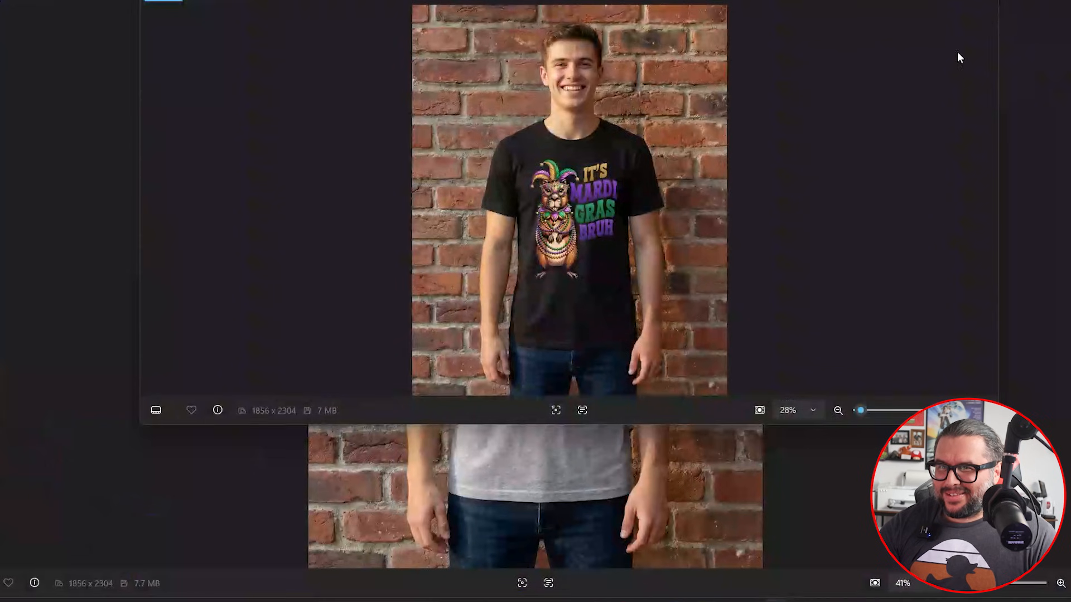
{"action": "left_click", "coordinate": [957, 51]}
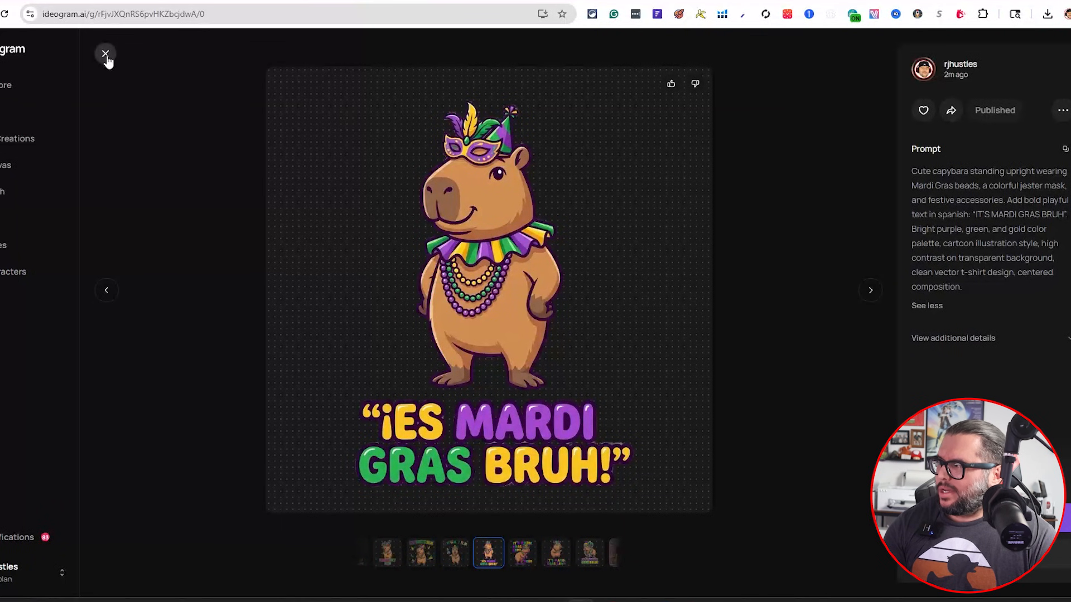
Return to the creations gallery and open the Chinese-text capybara designs to read their full prompts
{"action": "left_click", "coordinate": [105, 54]}
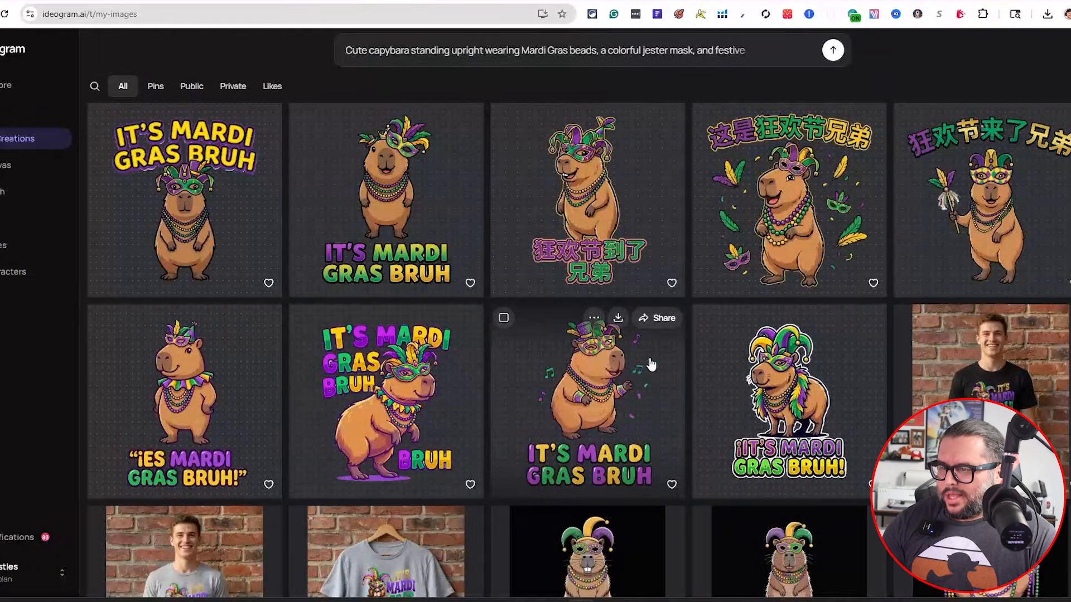
{"action": "scroll", "coordinate": [719, 374], "scroll_direction": "up", "scroll_amount": 2}
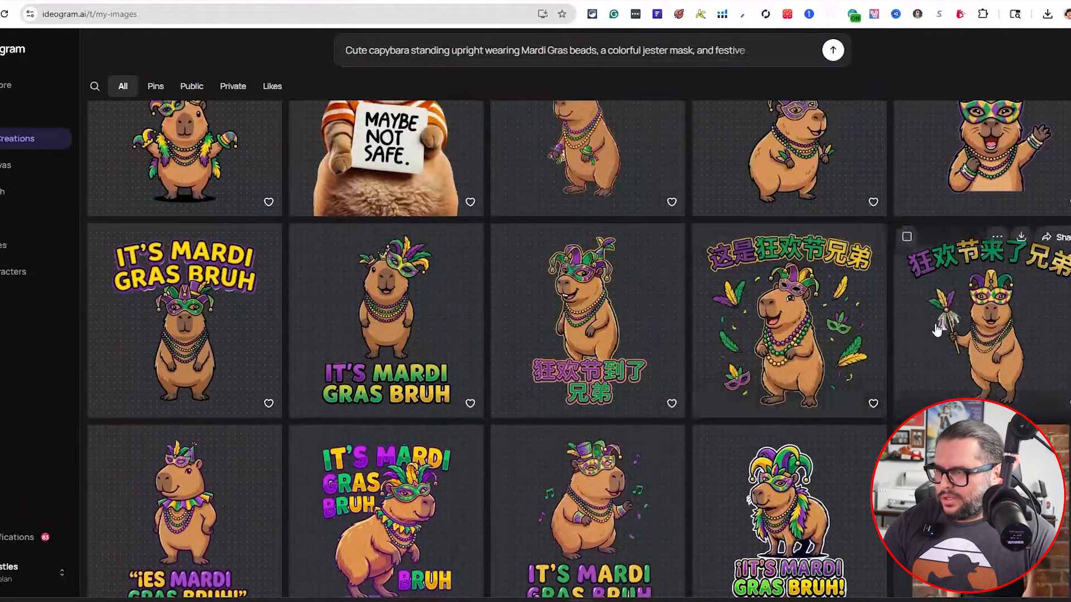
{"action": "left_click", "coordinate": [976, 324]}
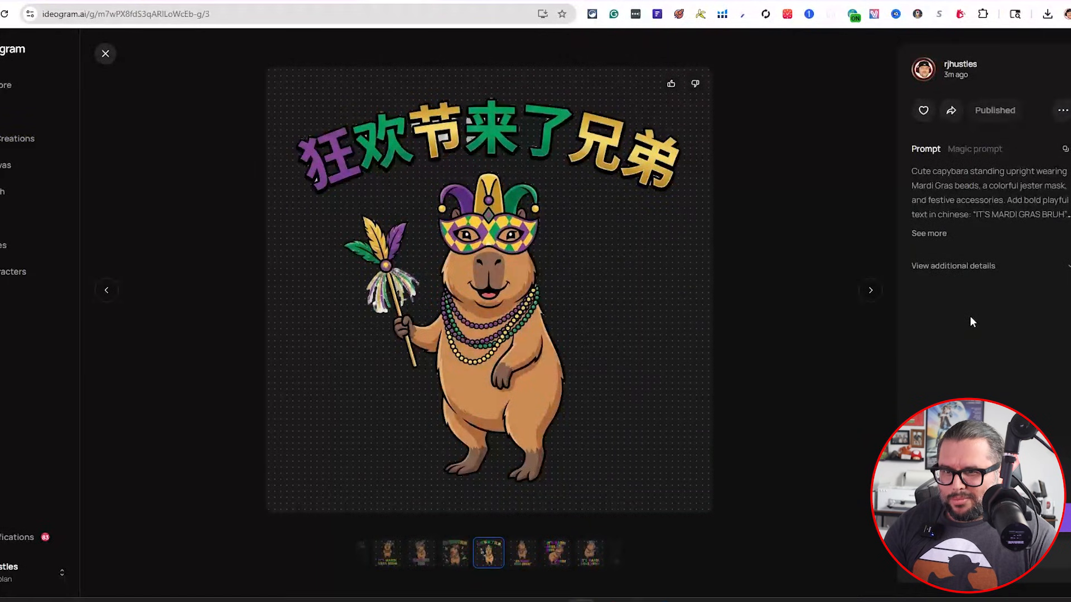
{"action": "left_click", "coordinate": [930, 234]}
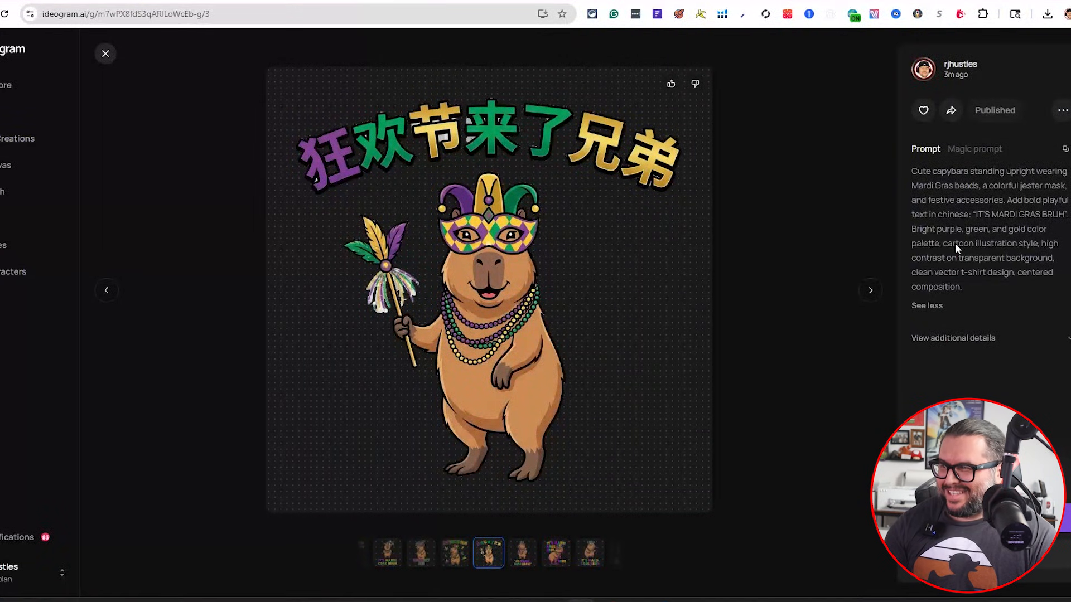
{"action": "left_click", "coordinate": [104, 53]}
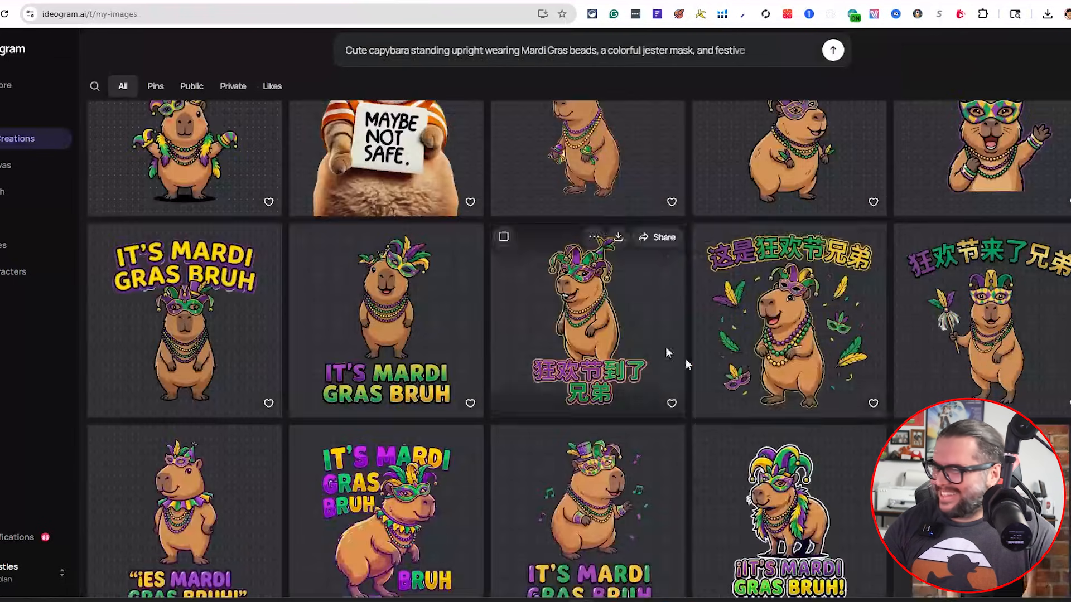
{"action": "left_click", "coordinate": [839, 322]}
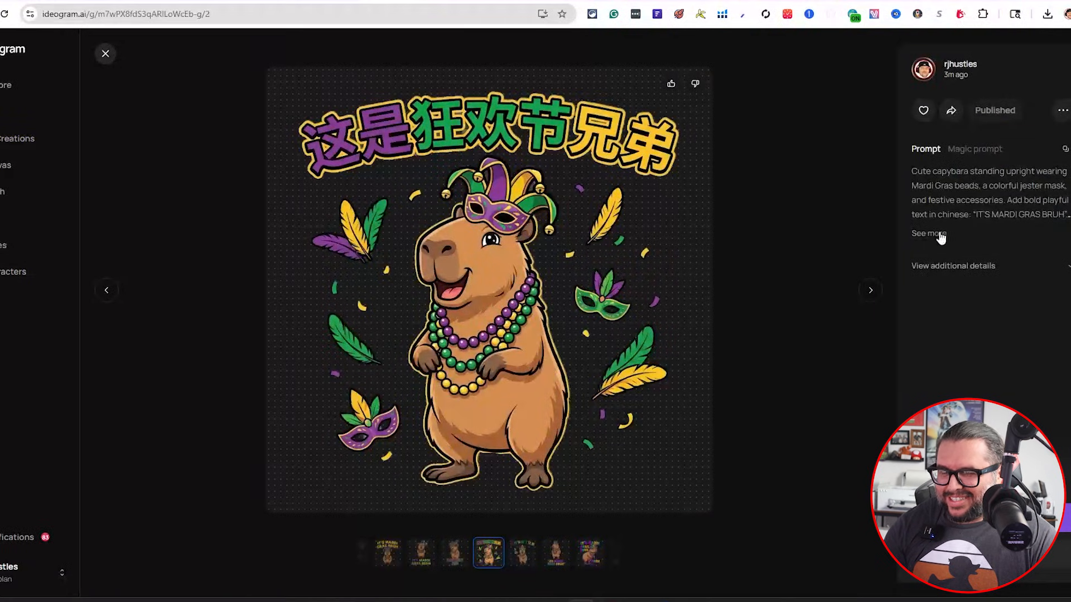
{"action": "left_click", "coordinate": [936, 232]}
Capture the Chinese headline of a capybara design and translate it with Google Translate's image mode
{"action": "key", "text": "super+shift+s"}
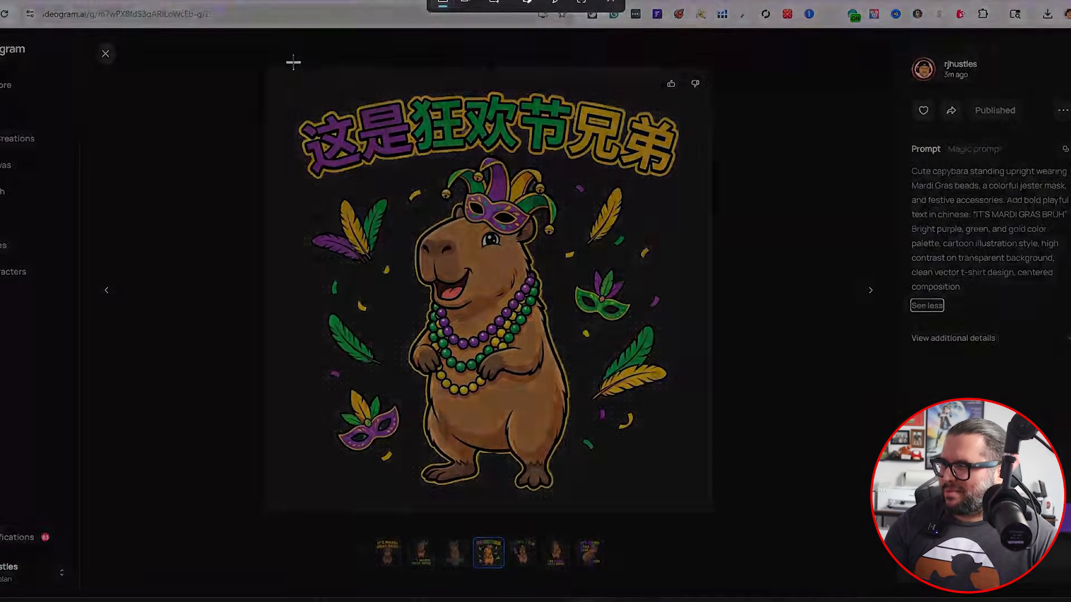
{"action": "left_click_drag", "start_coordinate": [268, 59], "coordinate": [719, 200]}
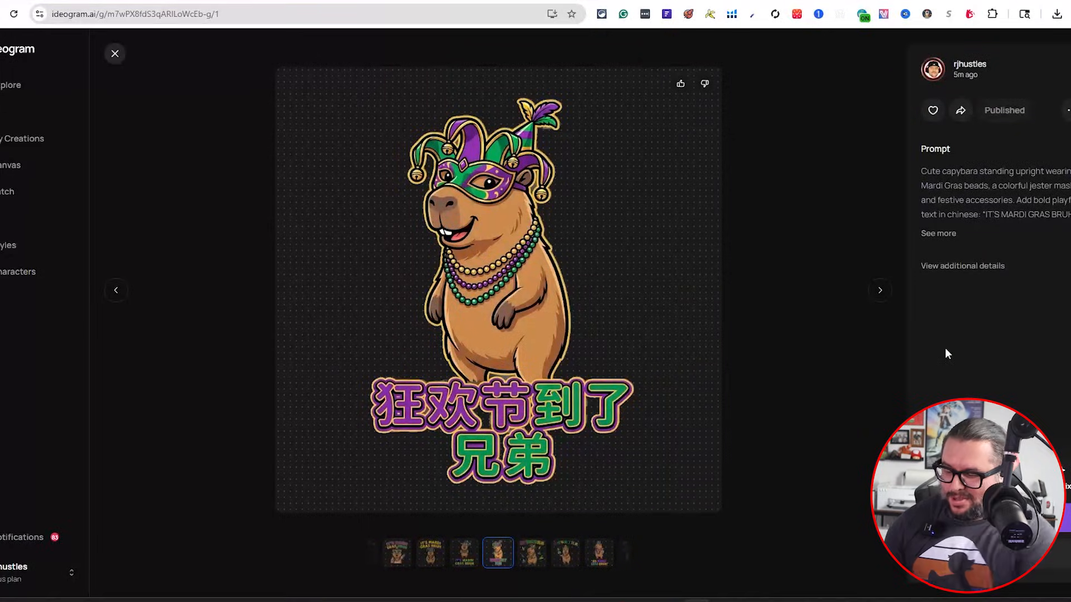
{"action": "key", "text": "super+shift+s"}
{"action": "left_click_drag", "start_coordinate": [346, 342], "coordinate": [658, 504]}
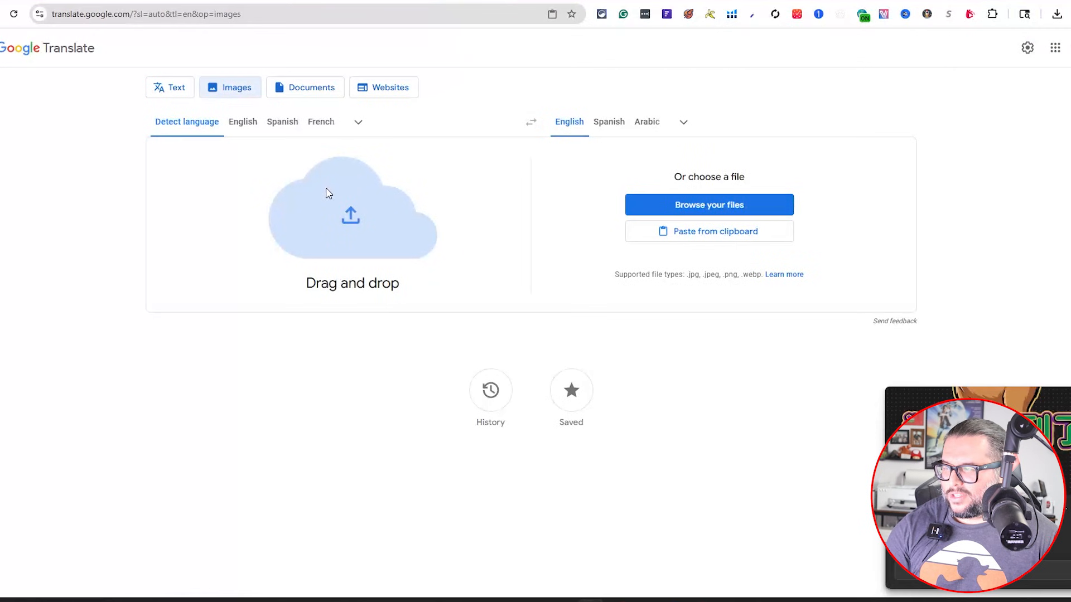
{"action": "key", "text": "ctrl+v"}
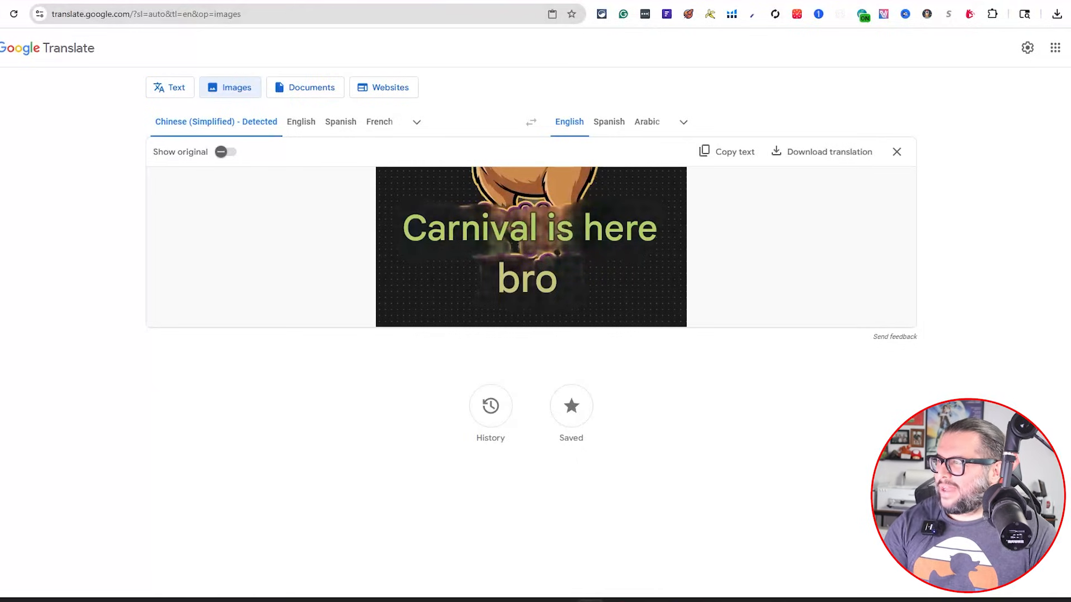
Open the Japanese-text capybara design, capture its headline and translate it in Google Translate
{"action": "left_click", "coordinate": [261, 0]}
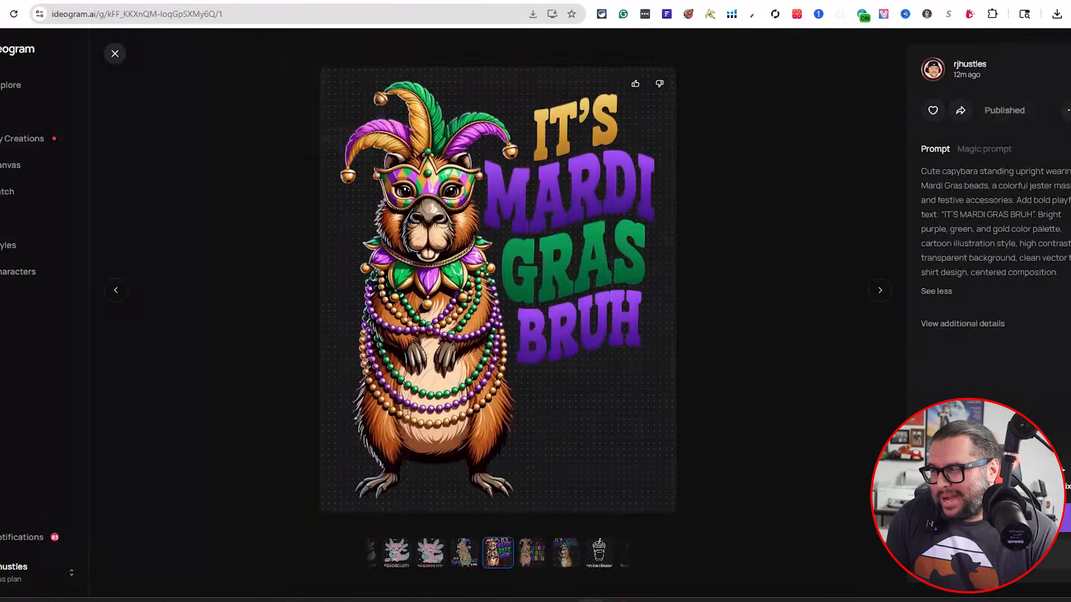
{"action": "left_click", "coordinate": [329, 0]}
{"action": "left_click", "coordinate": [115, 54]}
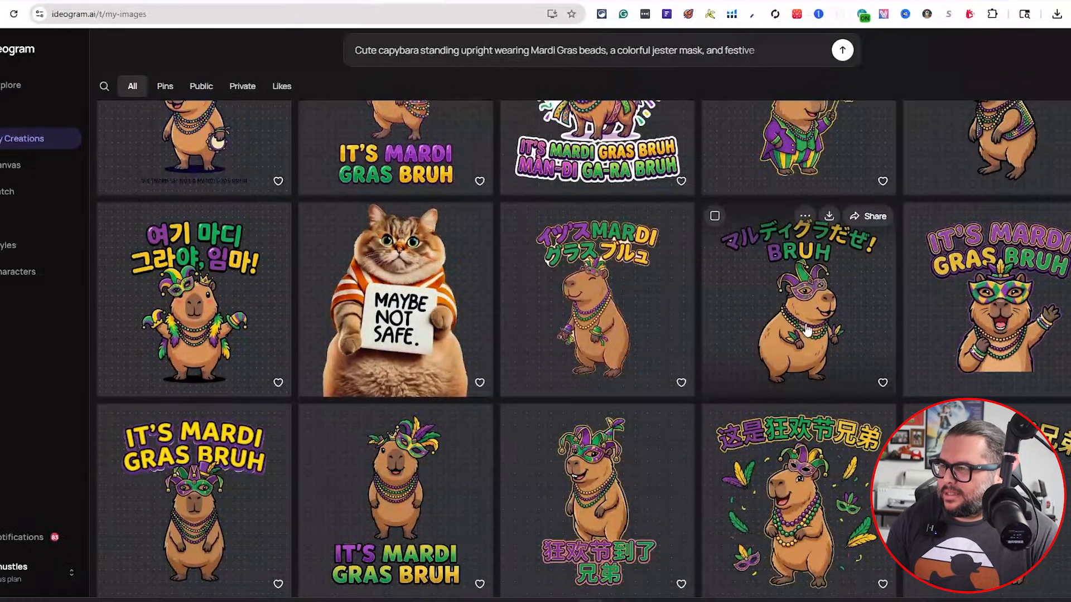
{"action": "left_click", "coordinate": [807, 330]}
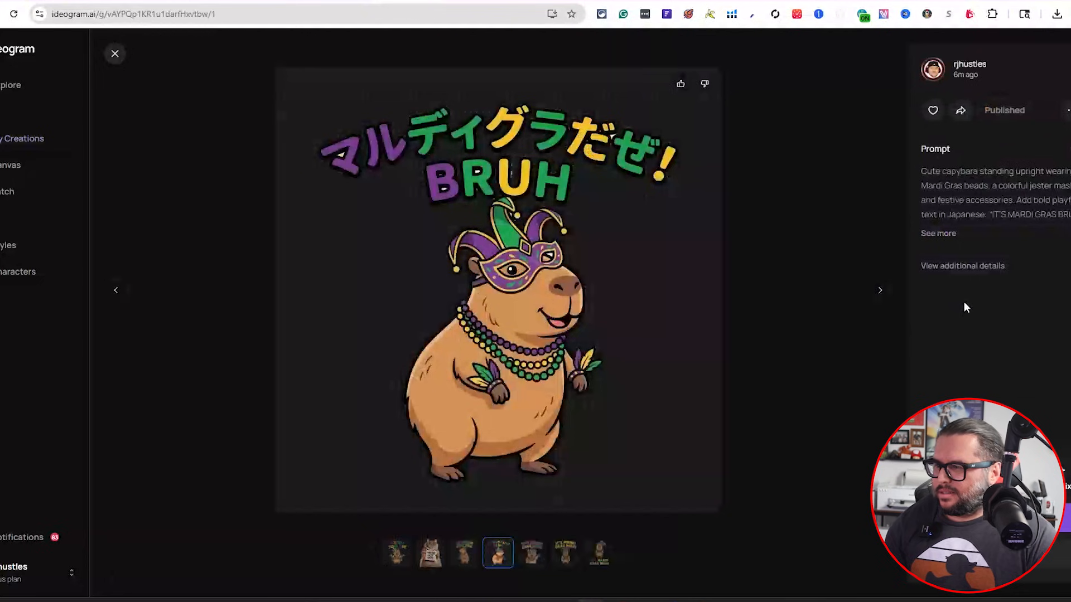
{"action": "key", "text": "super+shift+s"}
{"action": "left_click_drag", "start_coordinate": [284, 72], "coordinate": [722, 243]}
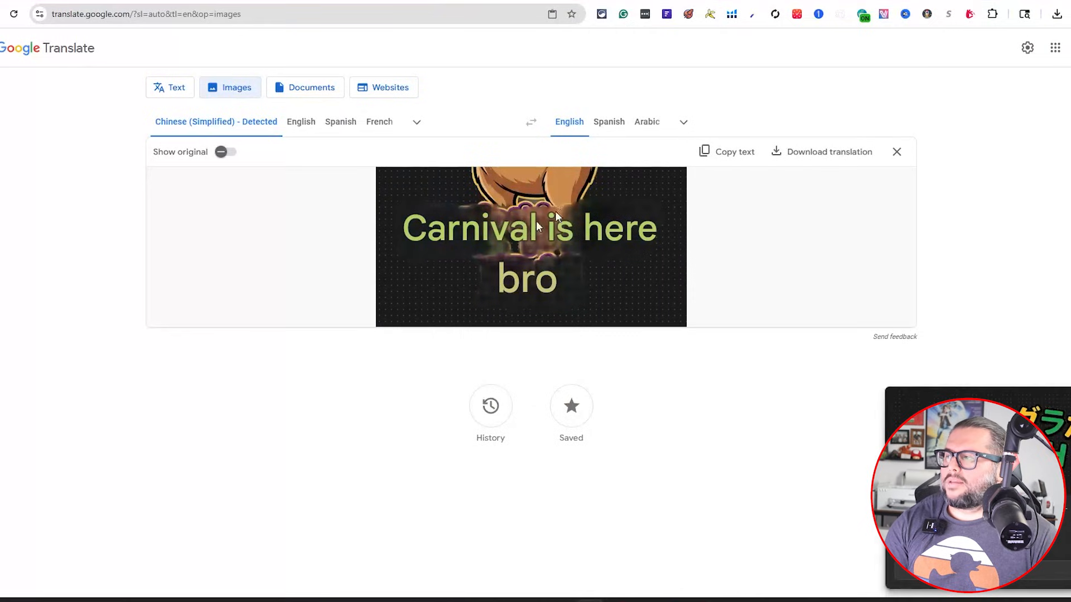
{"action": "left_click", "coordinate": [897, 152]}
{"action": "key", "text": "ctrl+v"}
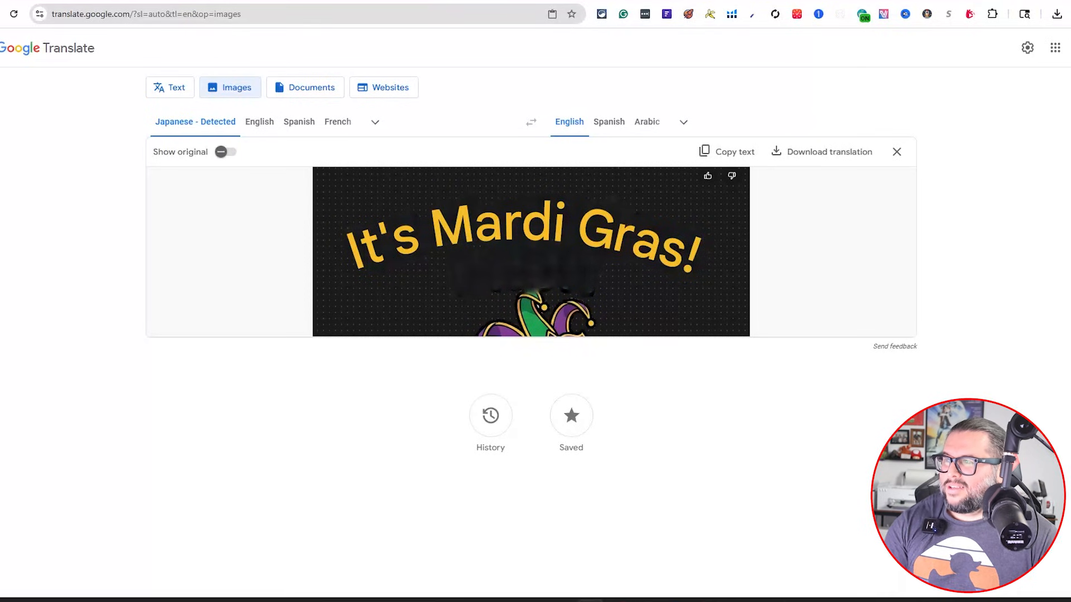
Open the Hindi capybara design on the platform, capture its headline and translate it in Google Translate
{"action": "left_click", "coordinate": [404, 1]}
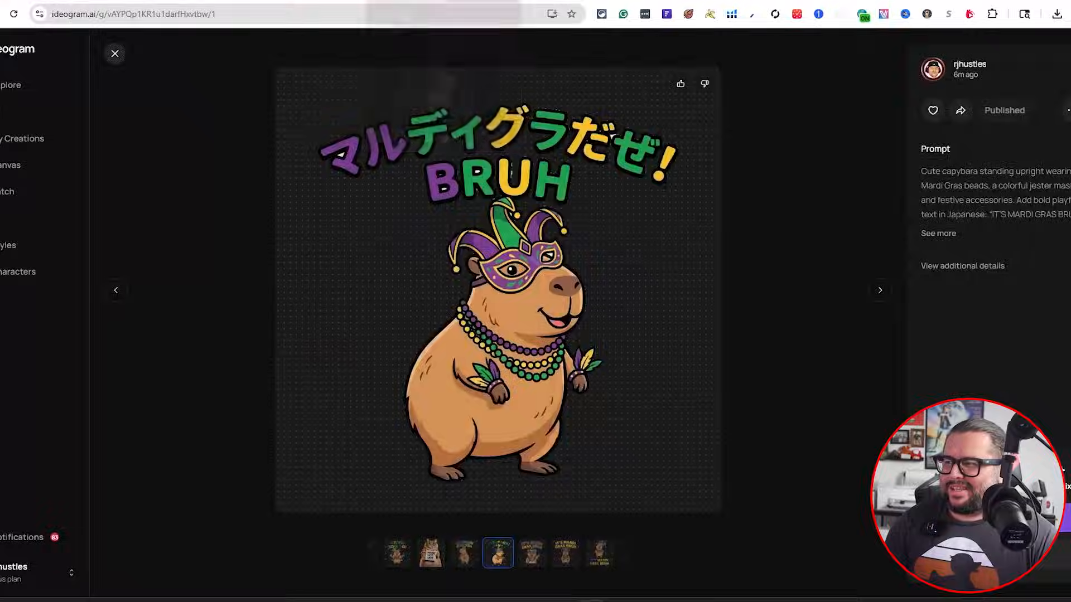
{"action": "left_click", "coordinate": [119, 58]}
{"action": "scroll", "coordinate": [446, 313], "scroll_direction": "up", "scroll_amount": 5}
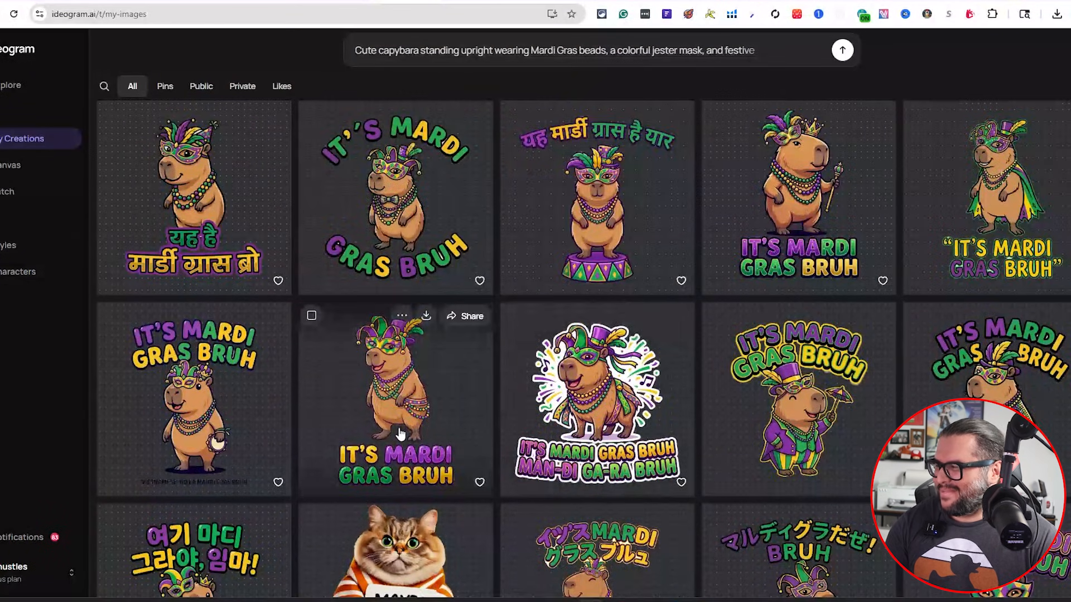
{"action": "left_click", "coordinate": [632, 241]}
{"action": "key", "text": "super+shift+s"}
{"action": "left_click_drag", "start_coordinate": [278, 69], "coordinate": [695, 219]}
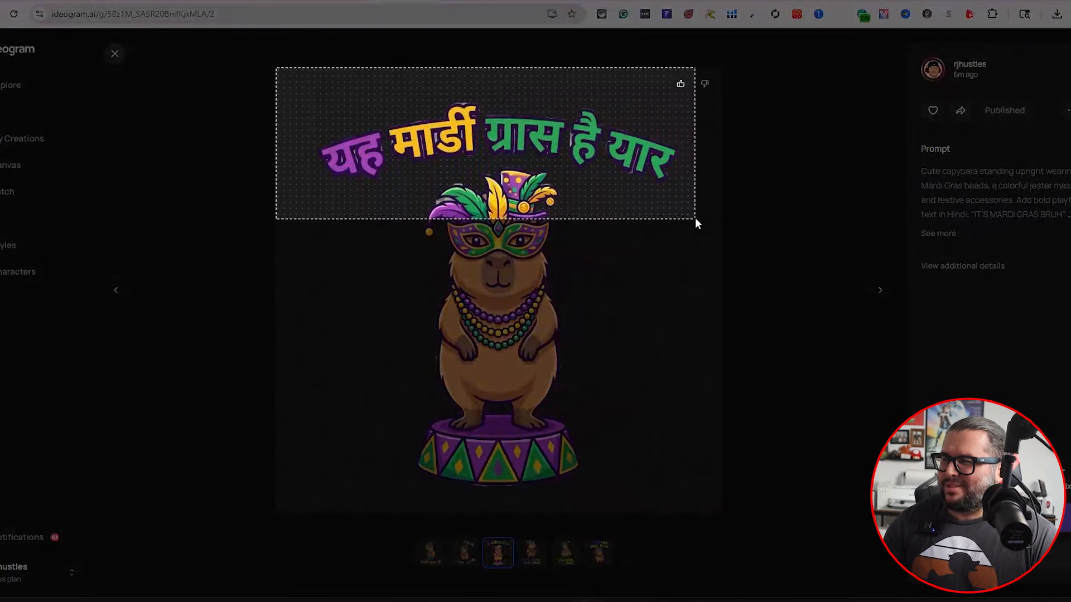
{"action": "key", "text": "ctrl+v"}
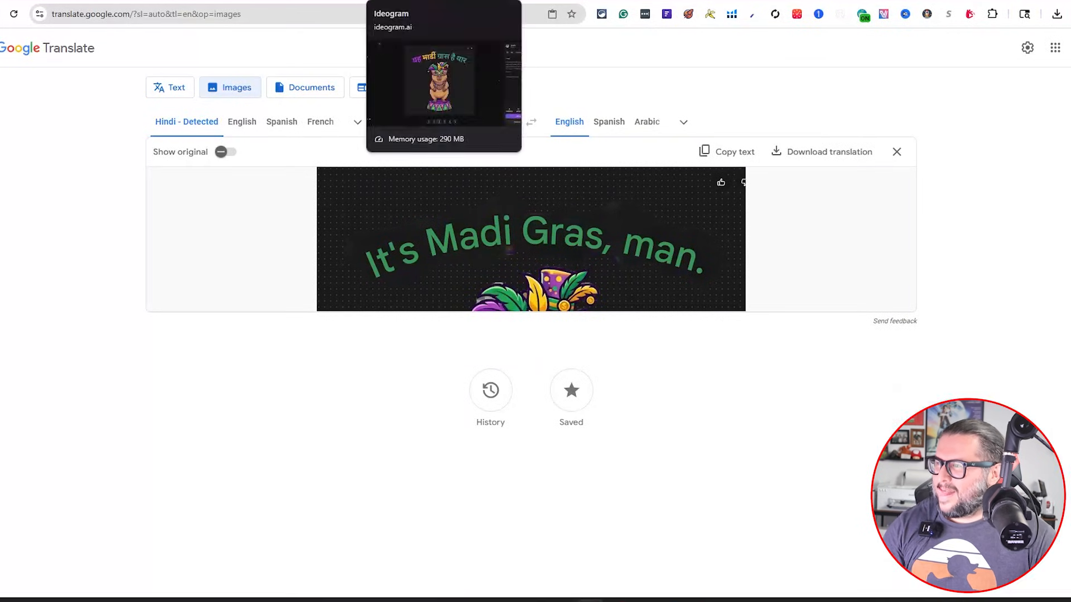
Open the other Hindi capybara design, capture its text and translate it in Google Translate
{"action": "left_click", "coordinate": [413, 1]}
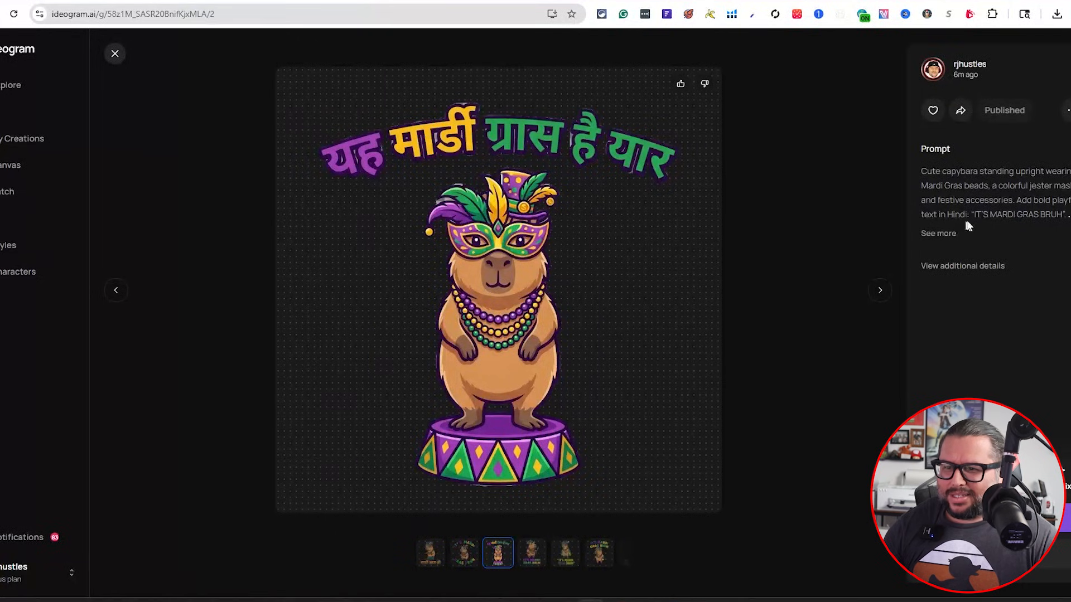
{"action": "left_click", "coordinate": [114, 54]}
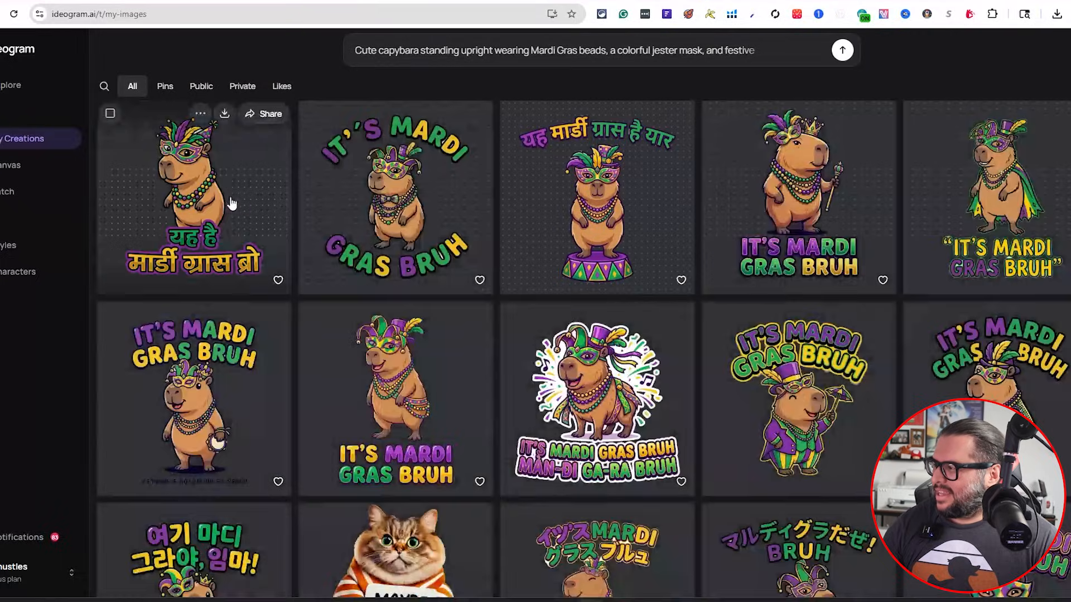
{"action": "left_click", "coordinate": [224, 229]}
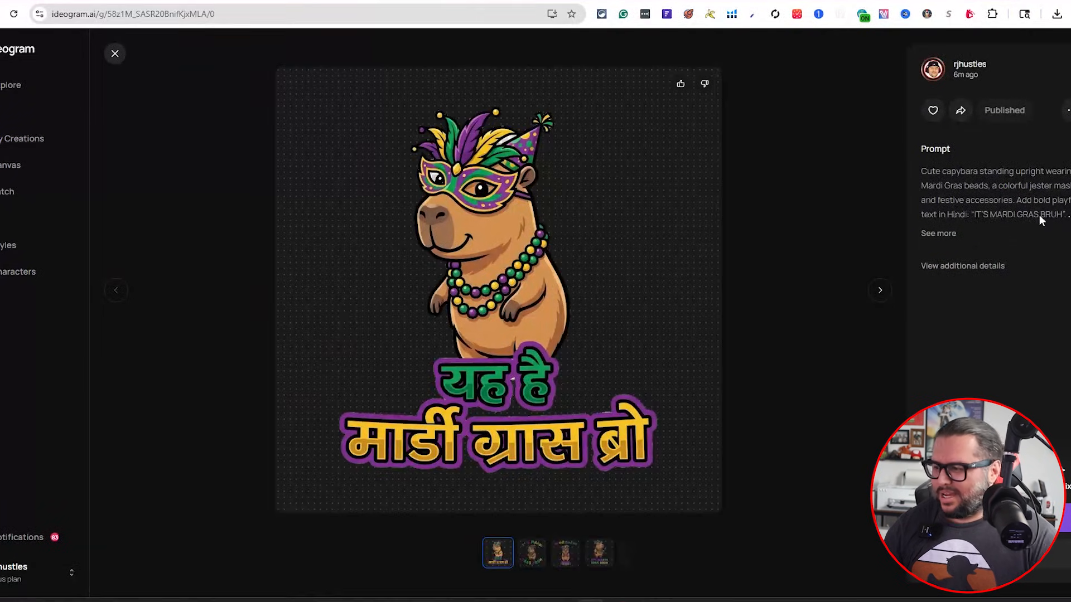
{"action": "key", "text": "super+shift+s"}
{"action": "left_click_drag", "start_coordinate": [335, 296], "coordinate": [673, 512]}
{"action": "left_click", "coordinate": [427, 1]}
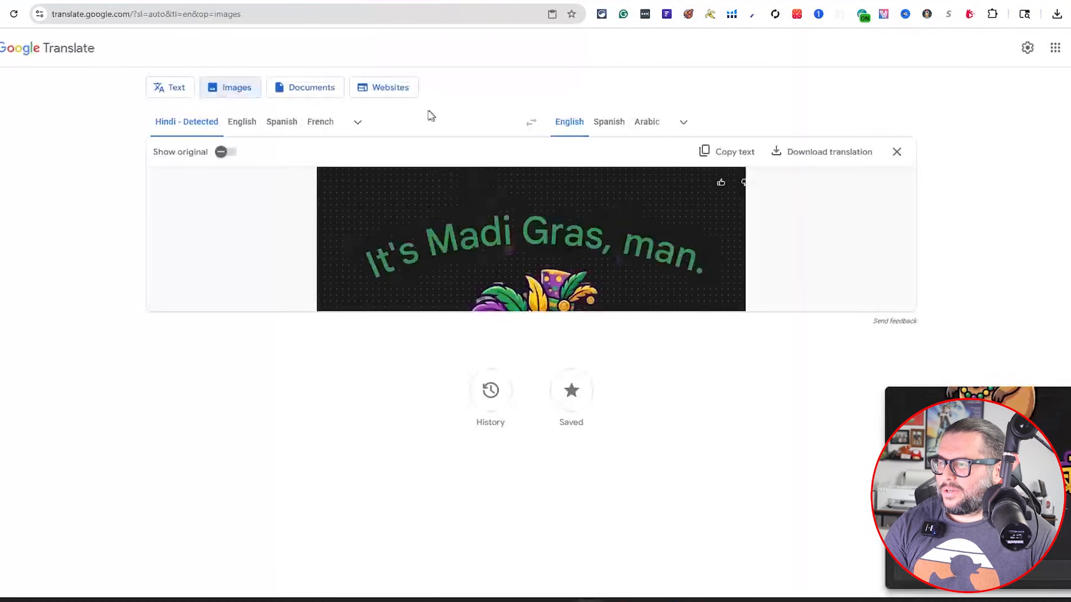
{"action": "left_click", "coordinate": [896, 153]}
{"action": "key", "text": "ctrl+v"}
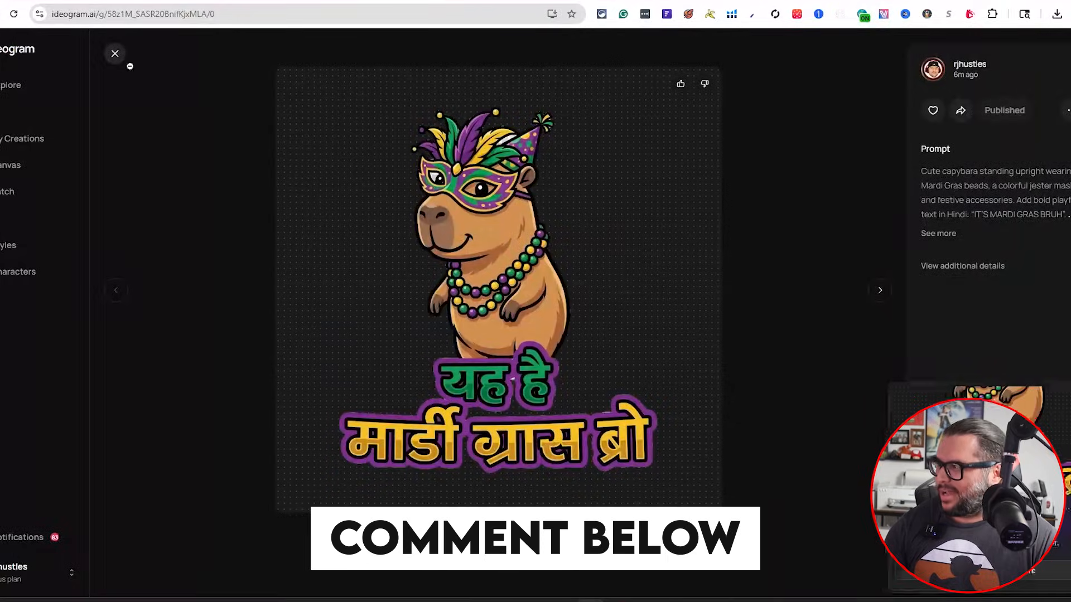
{"action": "left_click", "coordinate": [115, 53]}
{"action": "scroll", "coordinate": [538, 242], "scroll_direction": "down", "scroll_amount": 3}
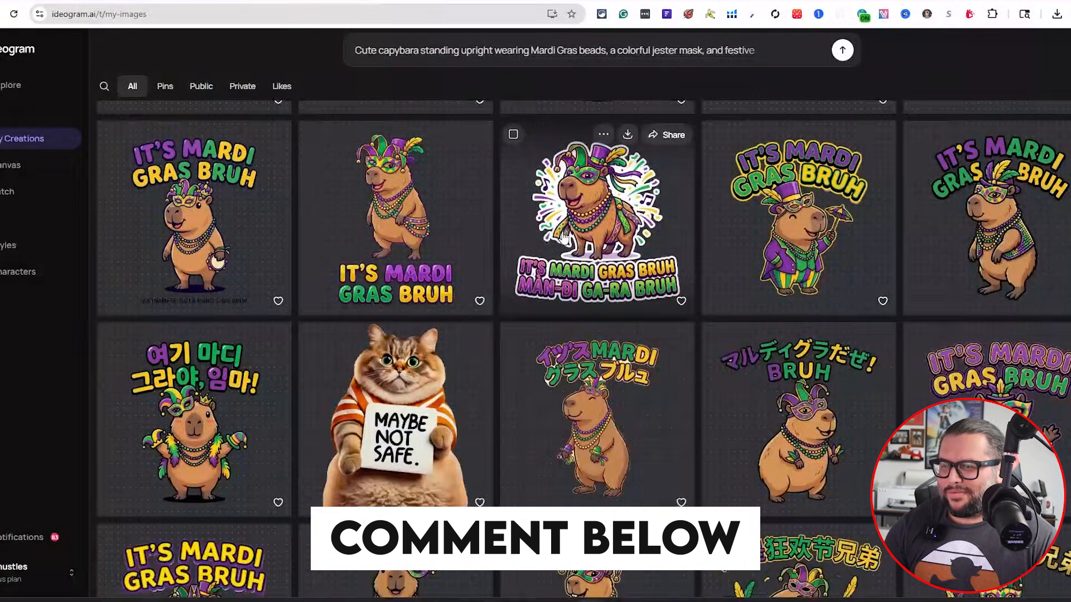
Open the Japanese capybara design with the "BRUH" headline, capture its headline and translate it in Google Translate's image mode
{"action": "scroll", "coordinate": [563, 237], "scroll_direction": "down", "scroll_amount": 2}
{"action": "left_click", "coordinate": [818, 295]}
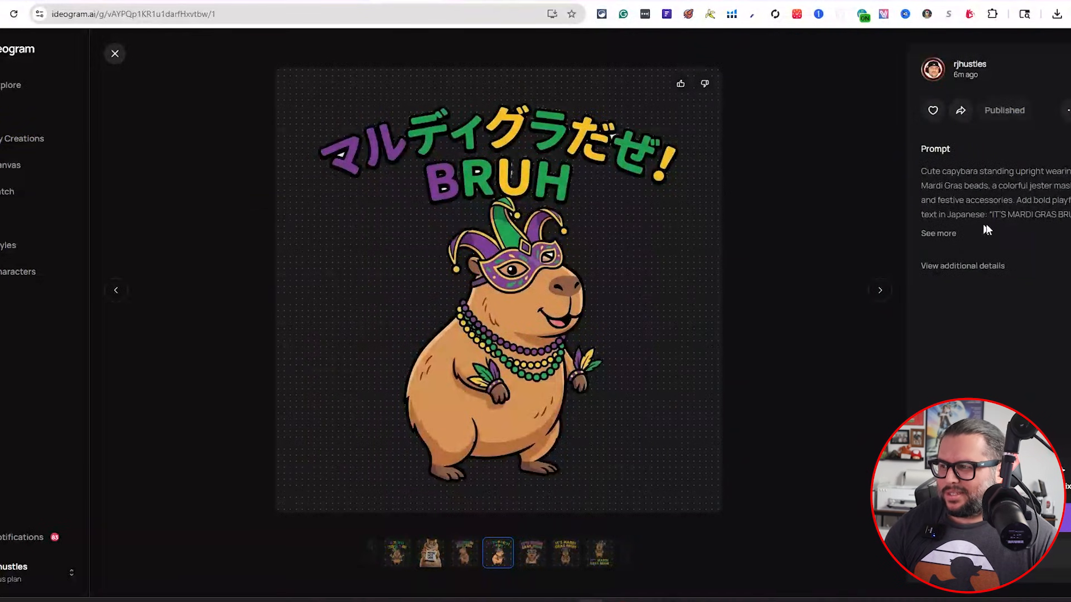
{"action": "key", "text": "super+shift+s"}
{"action": "left_click_drag", "start_coordinate": [273, 62], "coordinate": [716, 242]}
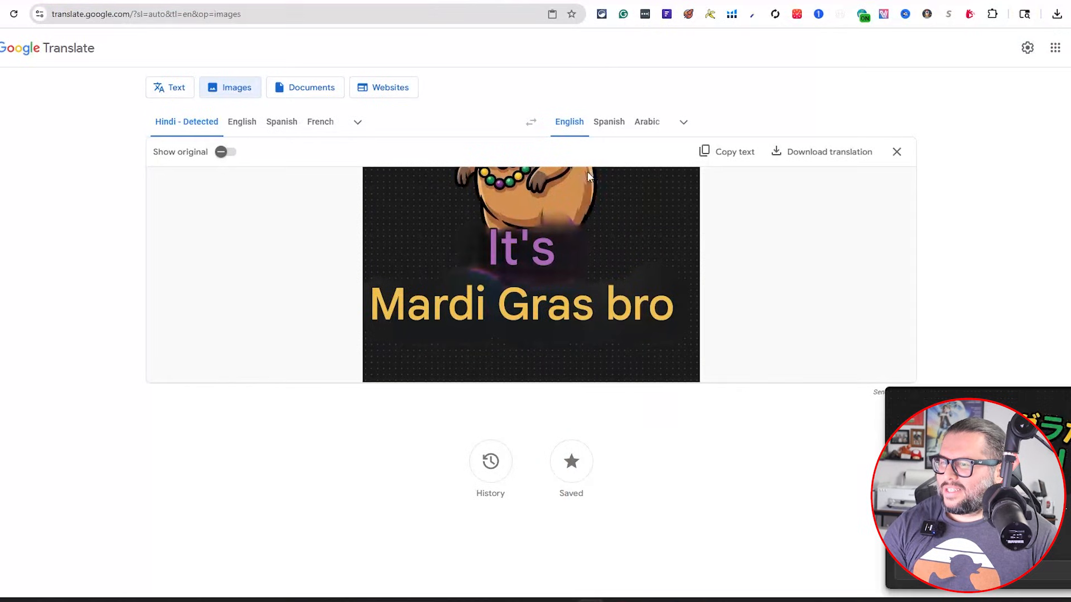
{"action": "left_click", "coordinate": [896, 151]}
{"action": "key", "text": "ctrl+v"}
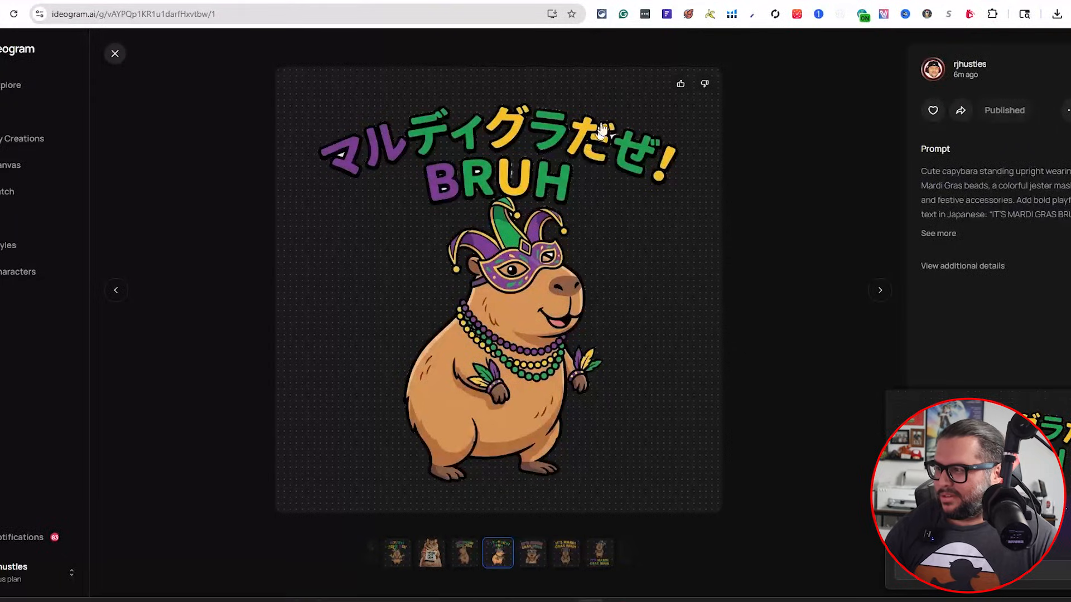
Open the Japanese capybara design with "MARDI" in katakana, capture its headline and translate it in Google Translate
{"action": "left_click", "coordinate": [122, 58]}
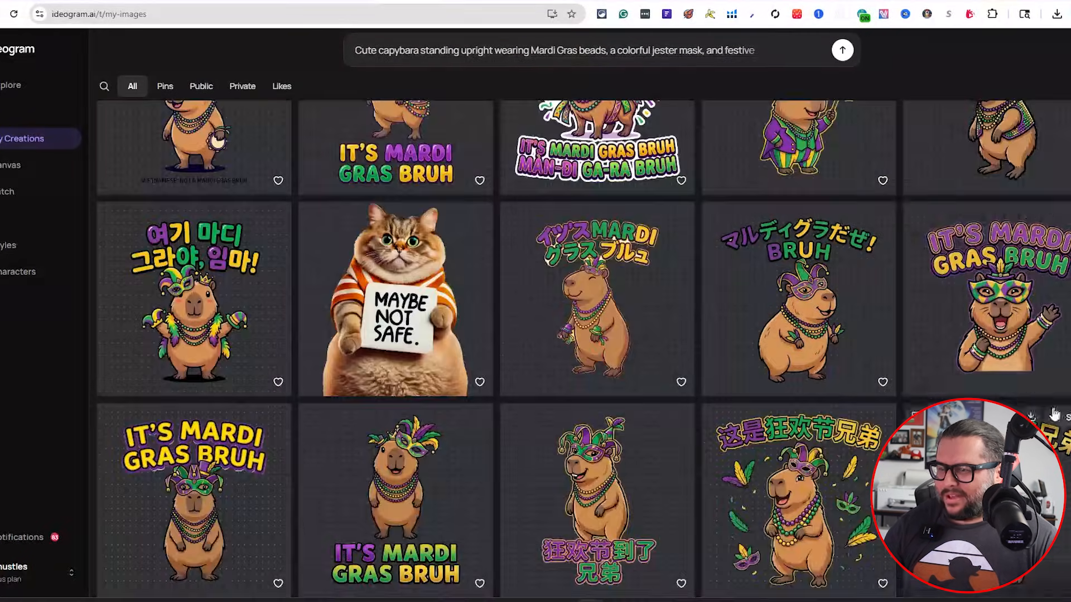
{"action": "left_click", "coordinate": [590, 298]}
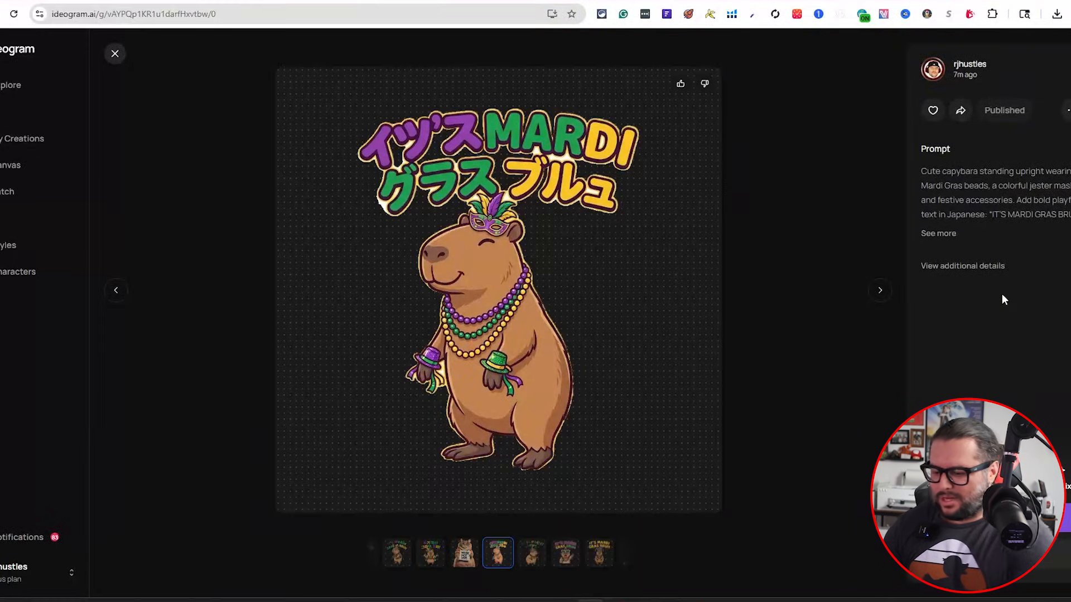
{"action": "key", "text": "super+shift+s"}
{"action": "left_click_drag", "start_coordinate": [319, 62], "coordinate": [688, 253]}
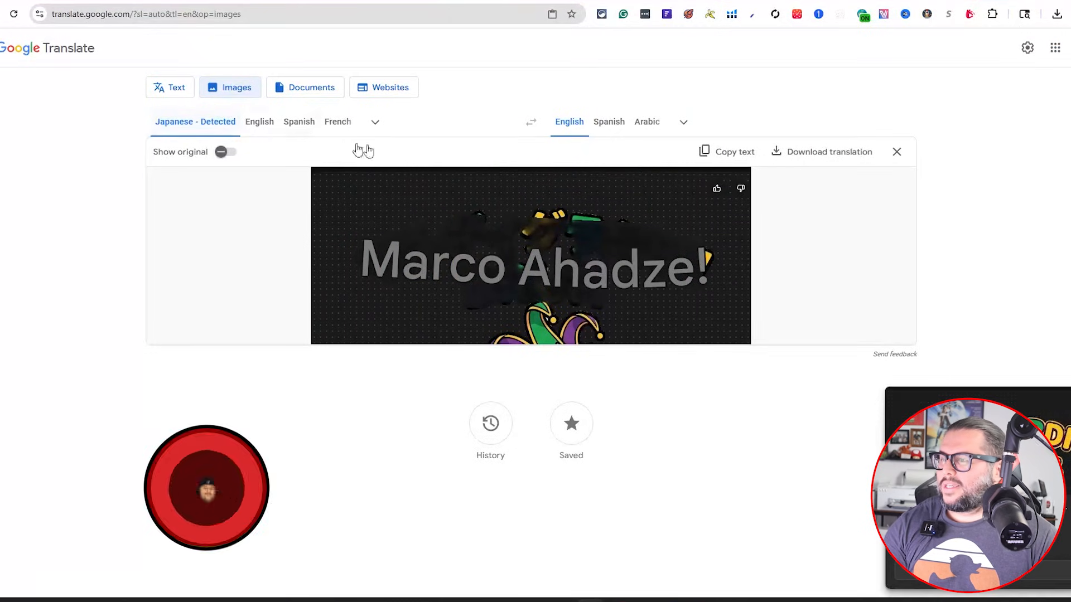
{"action": "left_click", "coordinate": [897, 152]}
{"action": "key", "text": "ctrl+v"}
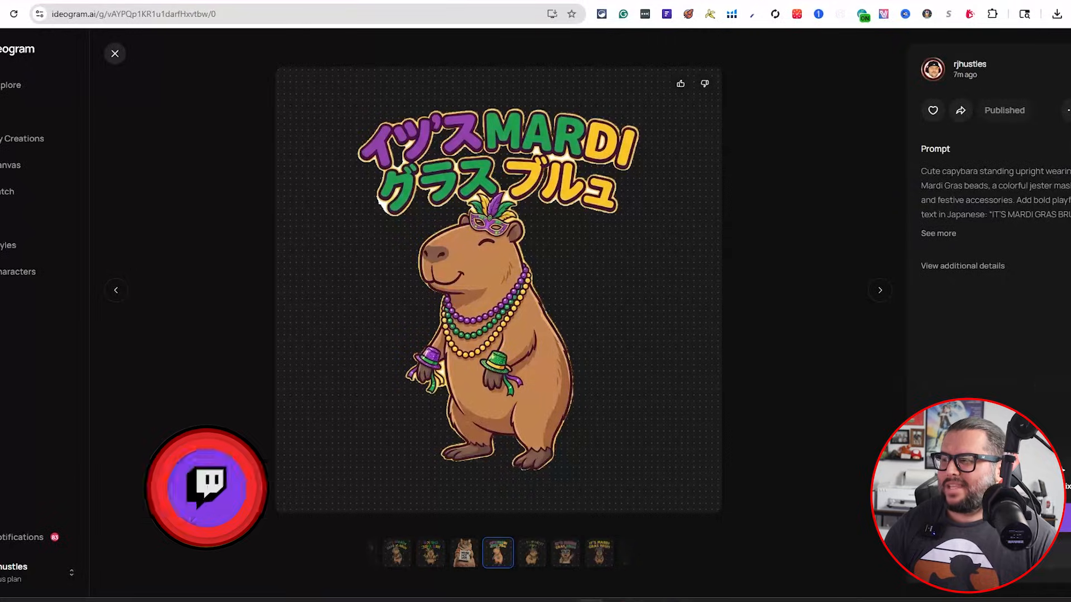
Find the Spanish "¡ES MARDI GRAS BRUH!" capybara design in the creations and expand its full prompt
{"action": "left_click", "coordinate": [113, 54]}
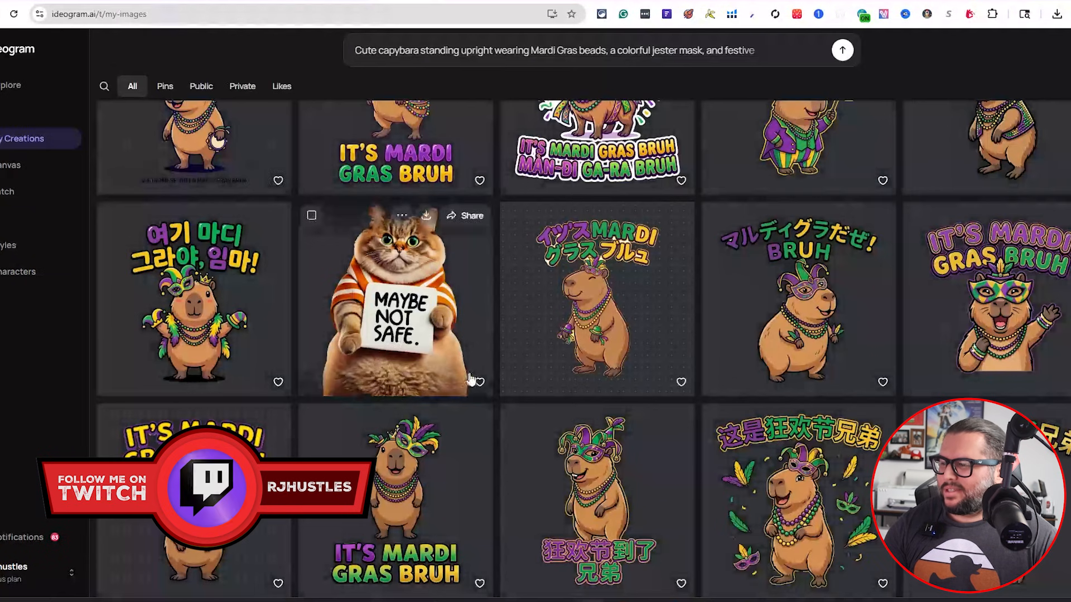
{"action": "scroll", "coordinate": [519, 365], "scroll_direction": "down", "scroll_amount": 2}
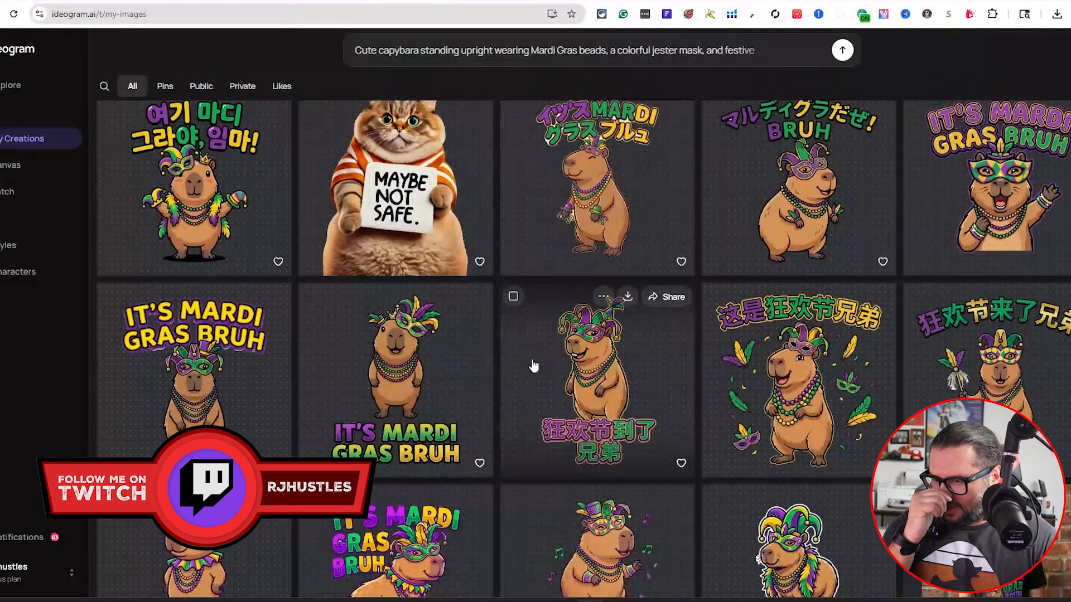
{"action": "scroll", "coordinate": [558, 366], "scroll_direction": "down", "scroll_amount": 5}
{"action": "scroll", "coordinate": [583, 365], "scroll_direction": "down", "scroll_amount": 3}
{"action": "scroll", "coordinate": [586, 368], "scroll_direction": "up", "scroll_amount": 6}
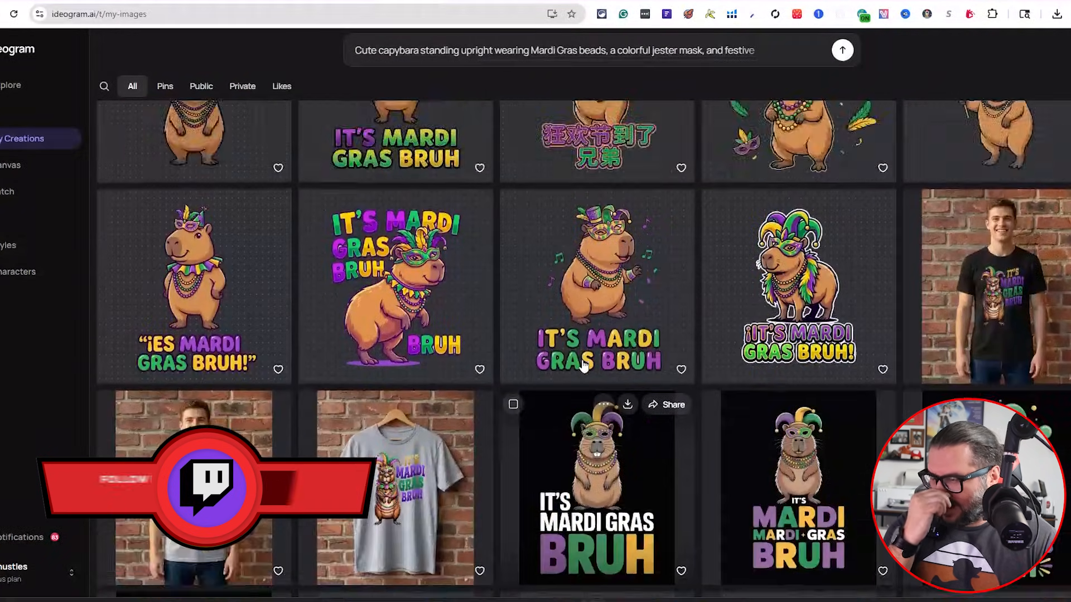
{"action": "scroll", "coordinate": [792, 393], "scroll_direction": "down", "scroll_amount": 5}
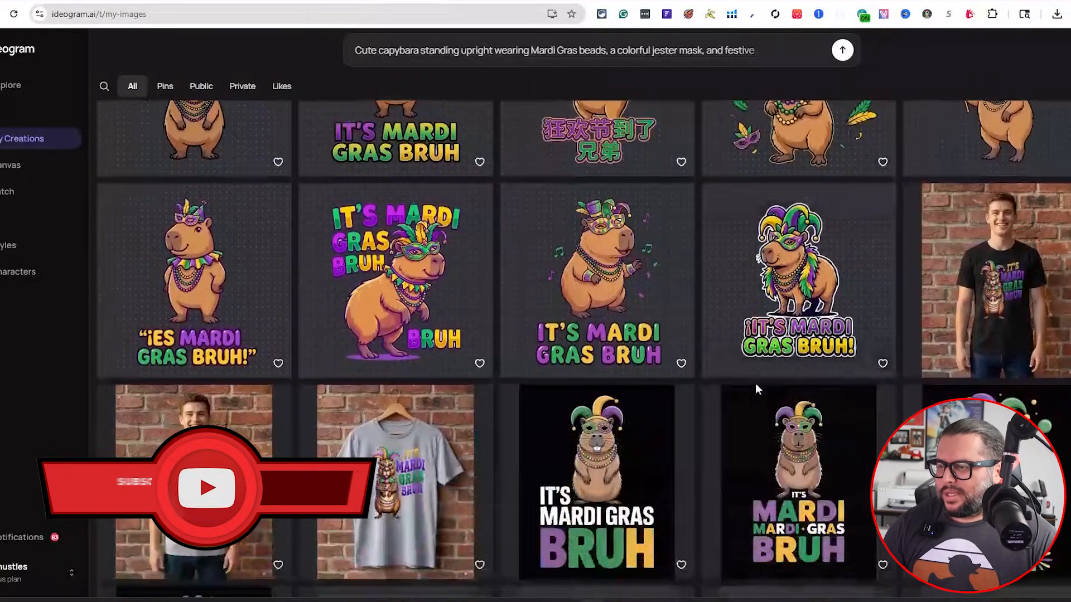
{"action": "scroll", "coordinate": [289, 383], "scroll_direction": "up", "scroll_amount": 1}
{"action": "left_click", "coordinate": [232, 339]}
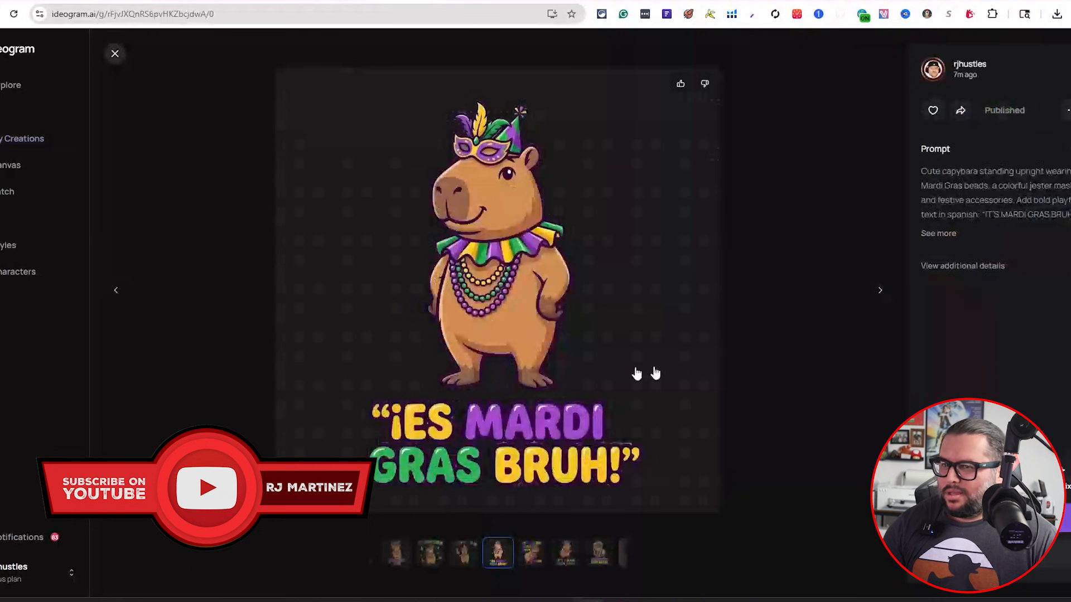
{"action": "left_click", "coordinate": [940, 234]}
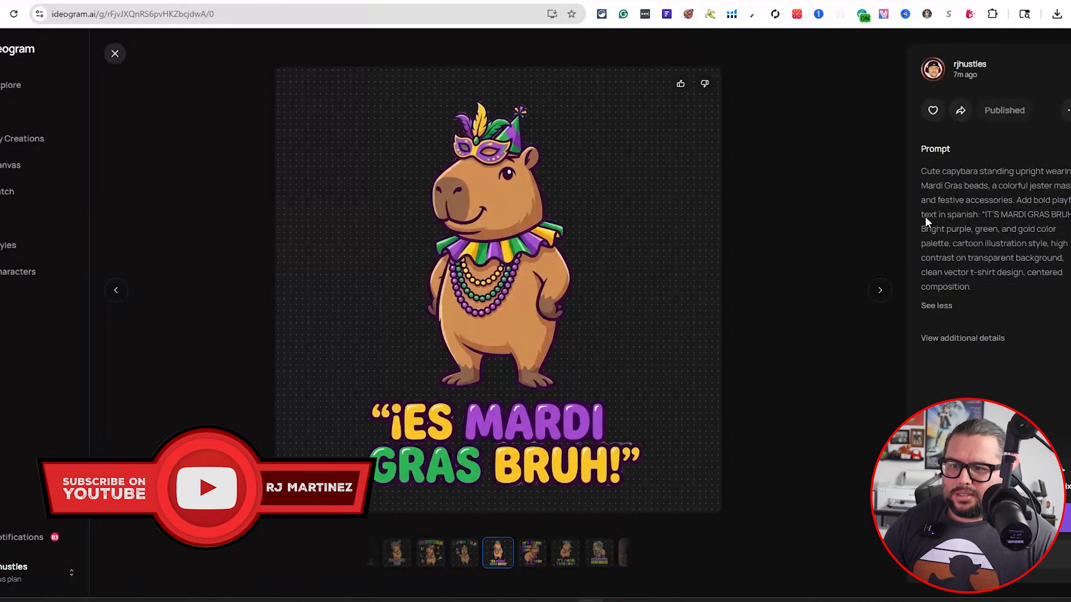